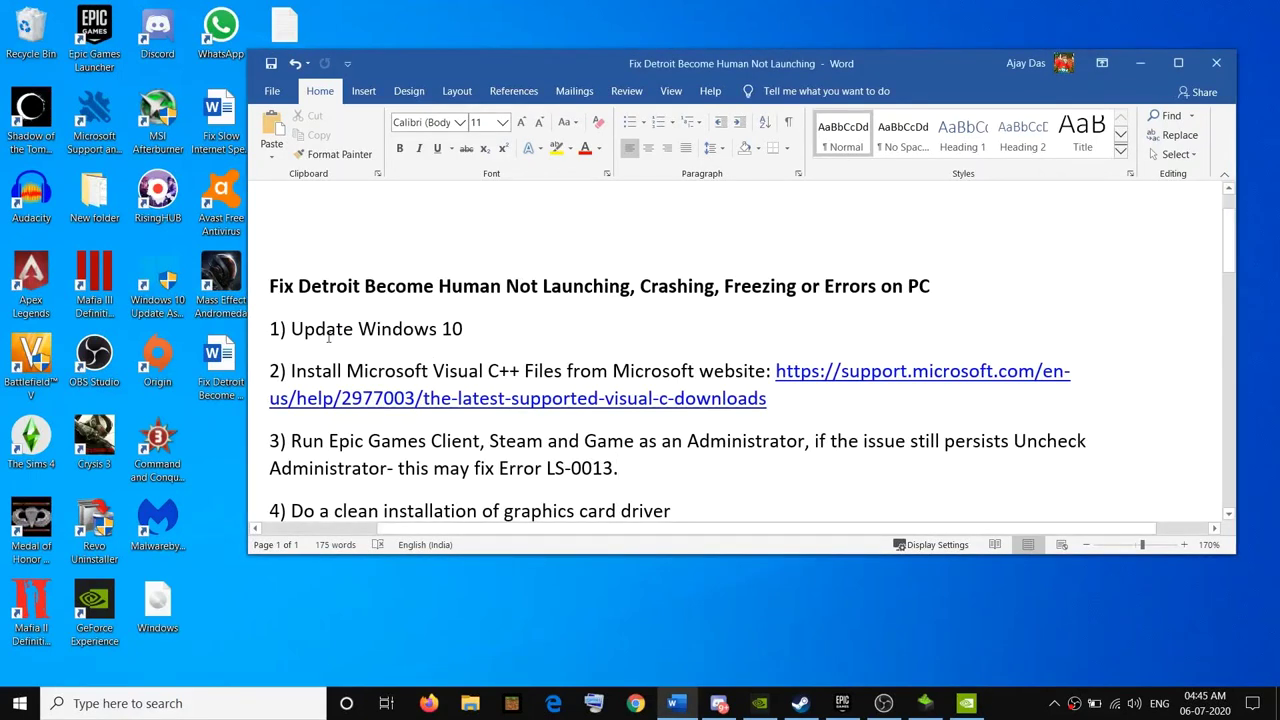
# Review the troubleshooting document's title and its first fix, Update Windows 10
pyautogui.moveTo(328, 336); pyautogui.dragTo(440, 335)
pyautogui.click(322, 286)
pyautogui.moveTo(336, 285); pyautogui.dragTo(934, 290)
pyautogui.click(471, 293)
pyautogui.moveTo(297, 329); pyautogui.dragTo(462, 329)
# View the Windows Update page in Windows Settings, and close Settings
pyautogui.click(16, 700)
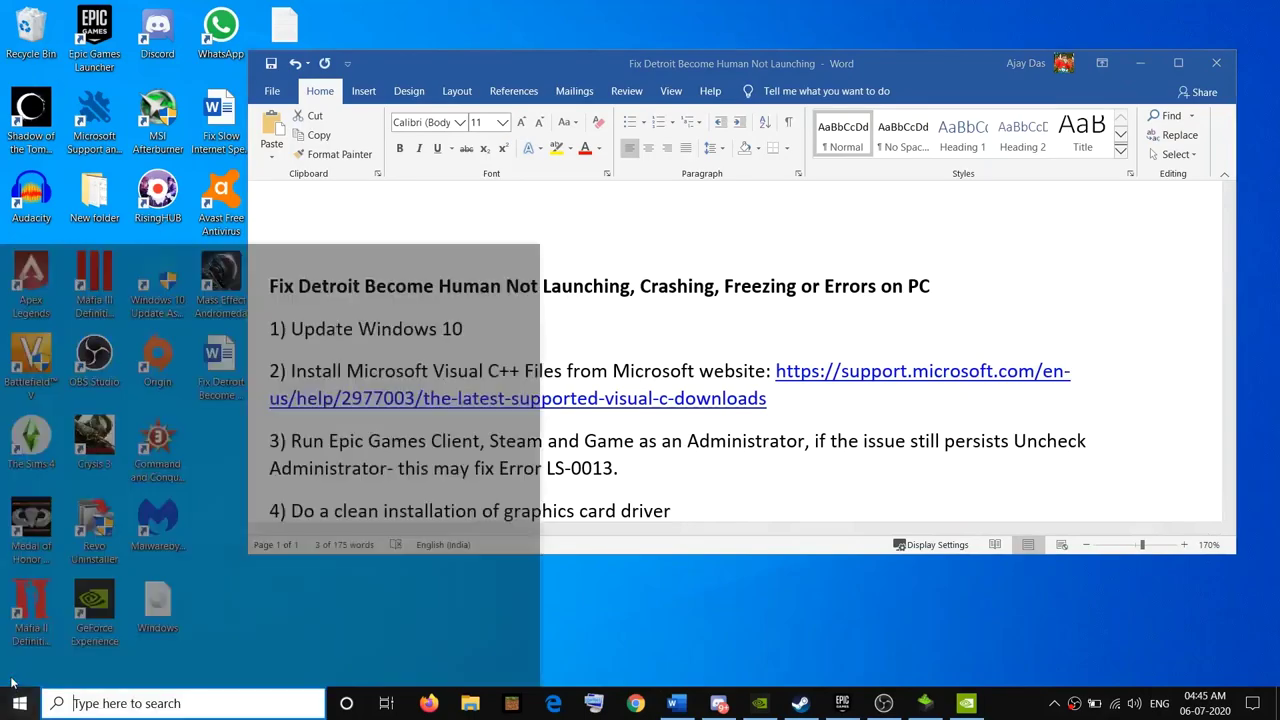
pyautogui.click(106, 617)
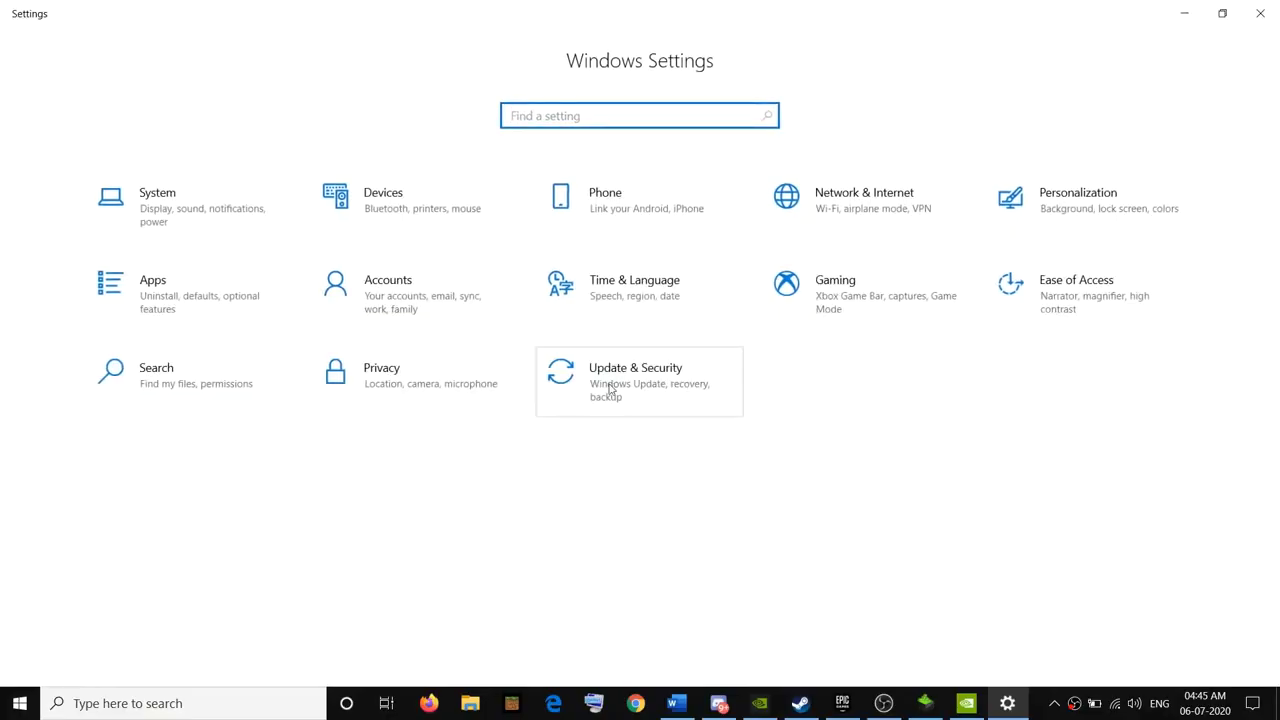
pyautogui.click(643, 395)
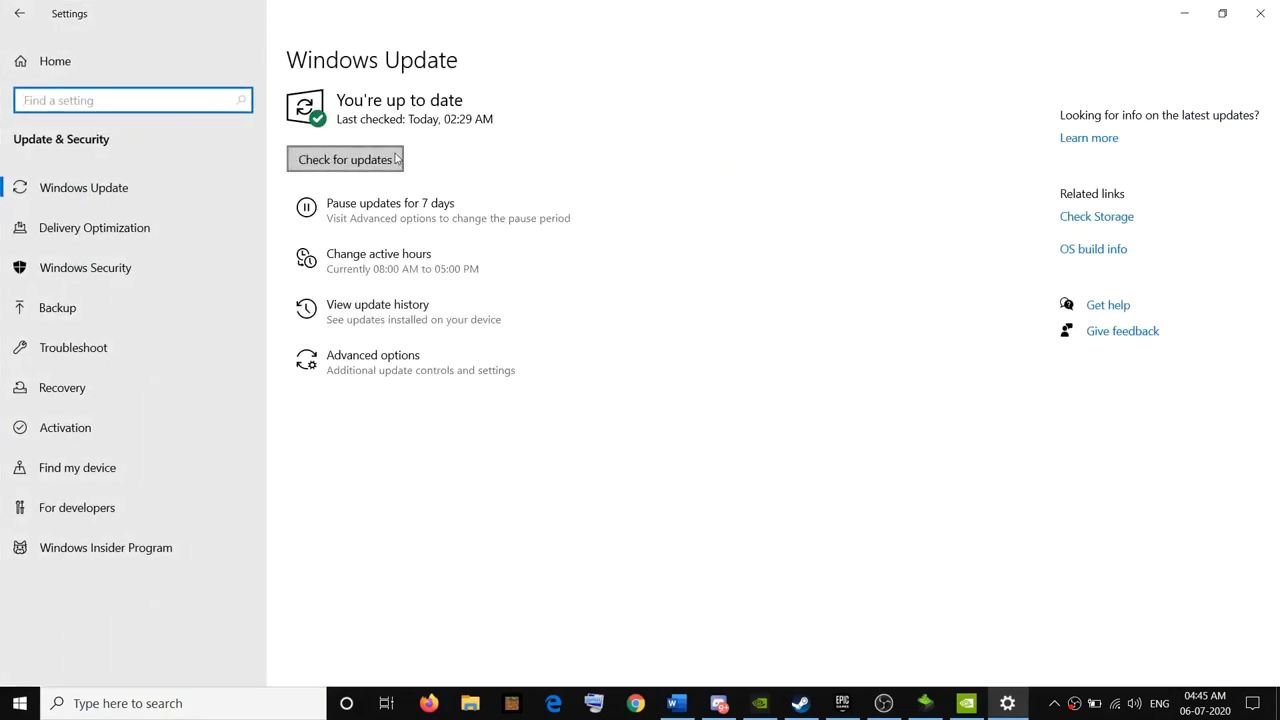
pyautogui.click(1261, 20)
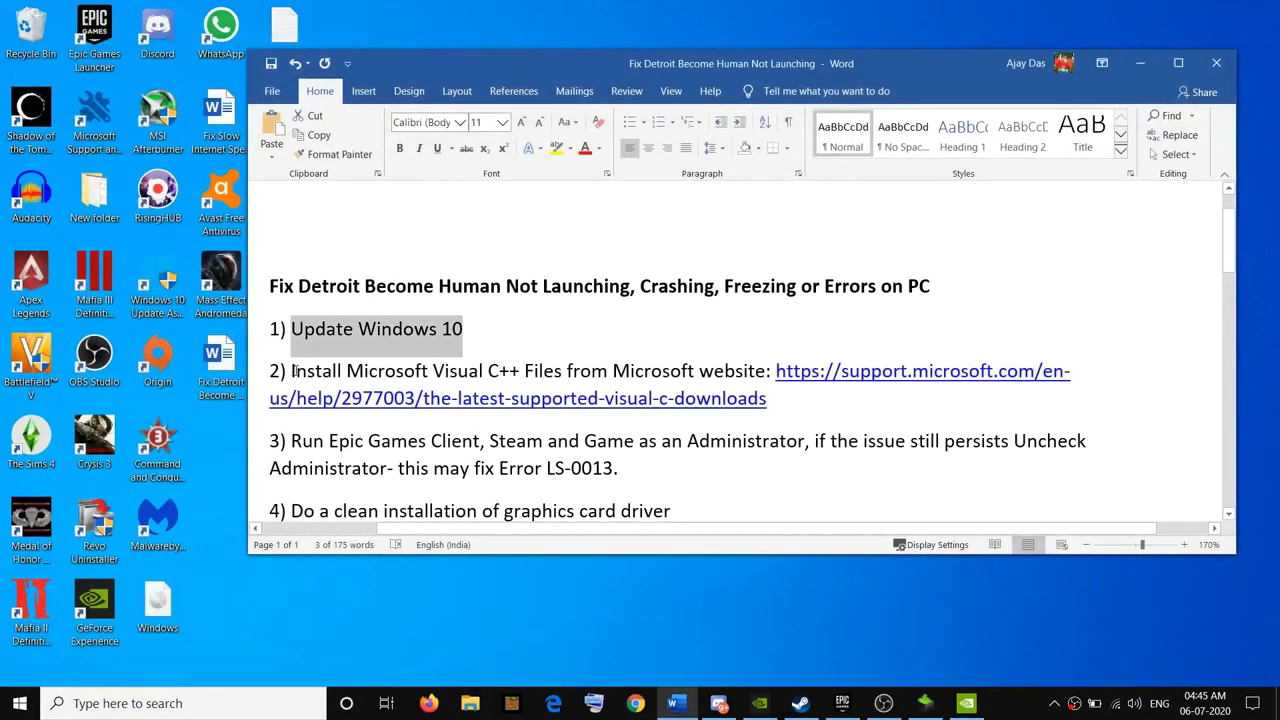
# Open the document's Microsoft Visual C++ downloads link and go to the Visual Studio 2015, 2017 and 2019 section
pyautogui.moveTo(292, 371); pyautogui.dragTo(776, 371)
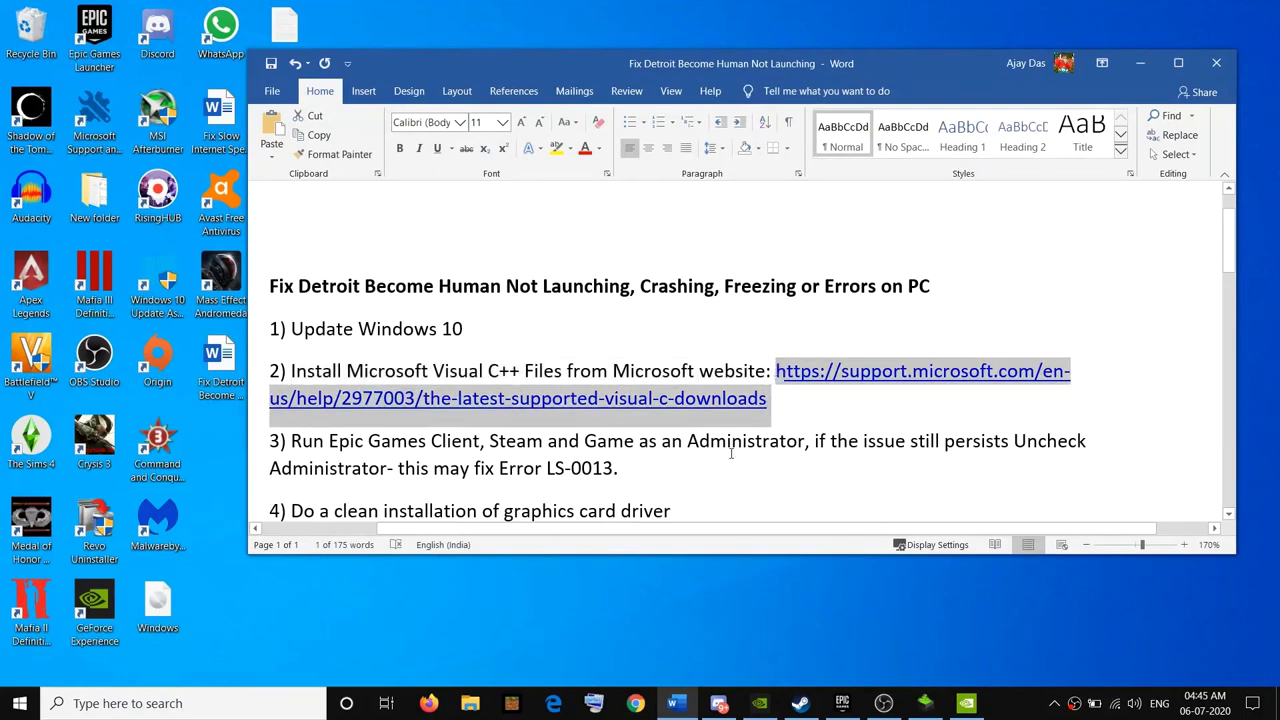
pyautogui.keyDown('ctrl'); pyautogui.click(700, 398); pyautogui.keyUp('ctrl')
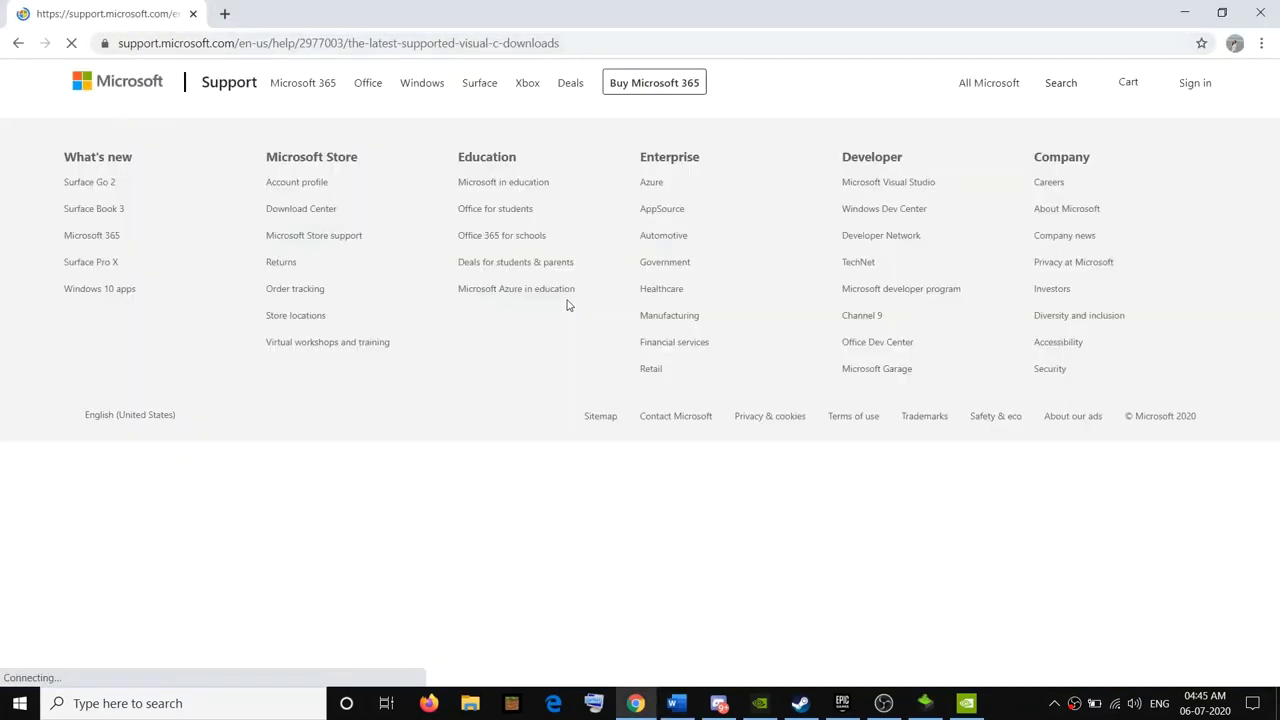
pyautogui.scroll(-3, 566, 302)
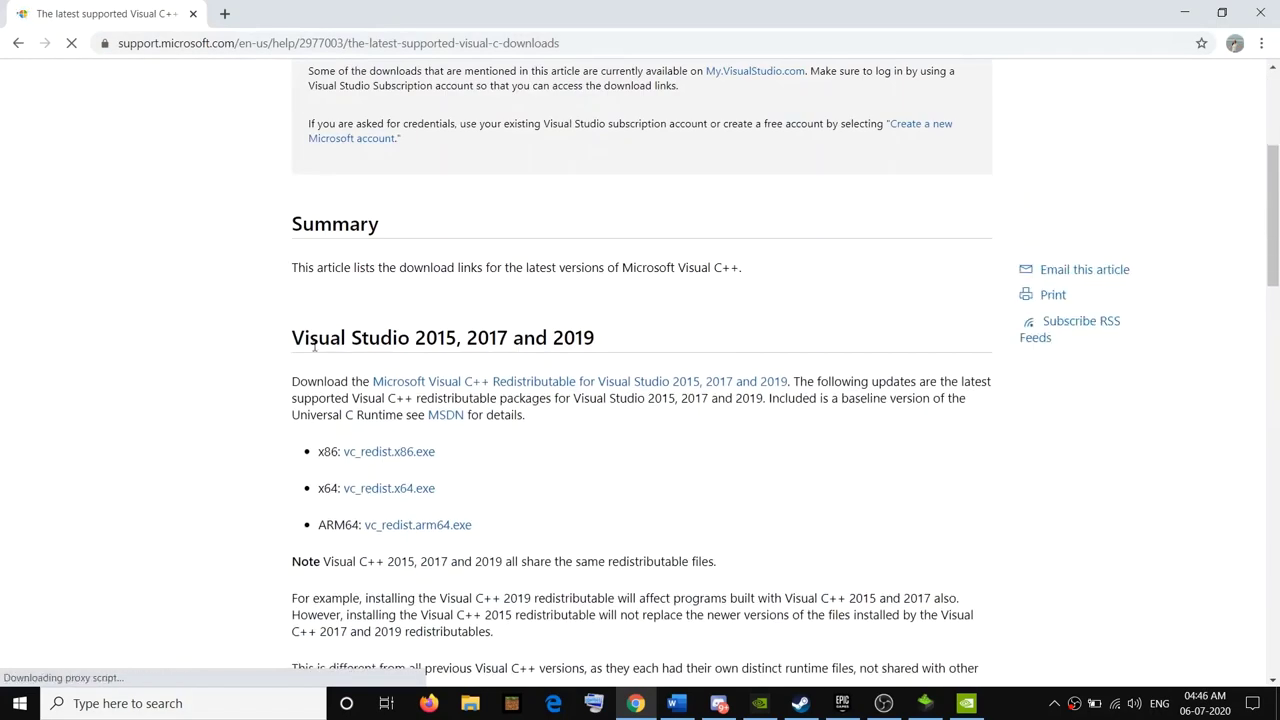
pyautogui.moveTo(426, 337); pyautogui.dragTo(583, 340)
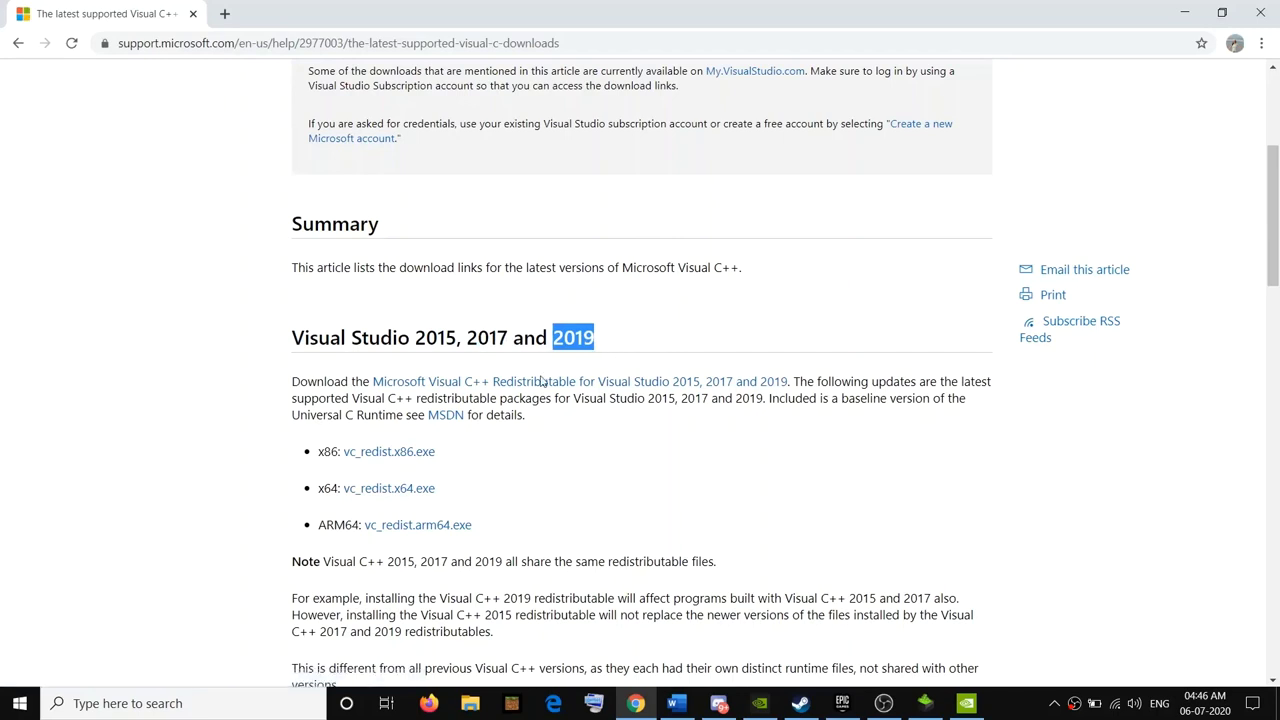
pyautogui.scroll(-2, 600, 340)
pyautogui.click(580, 314)
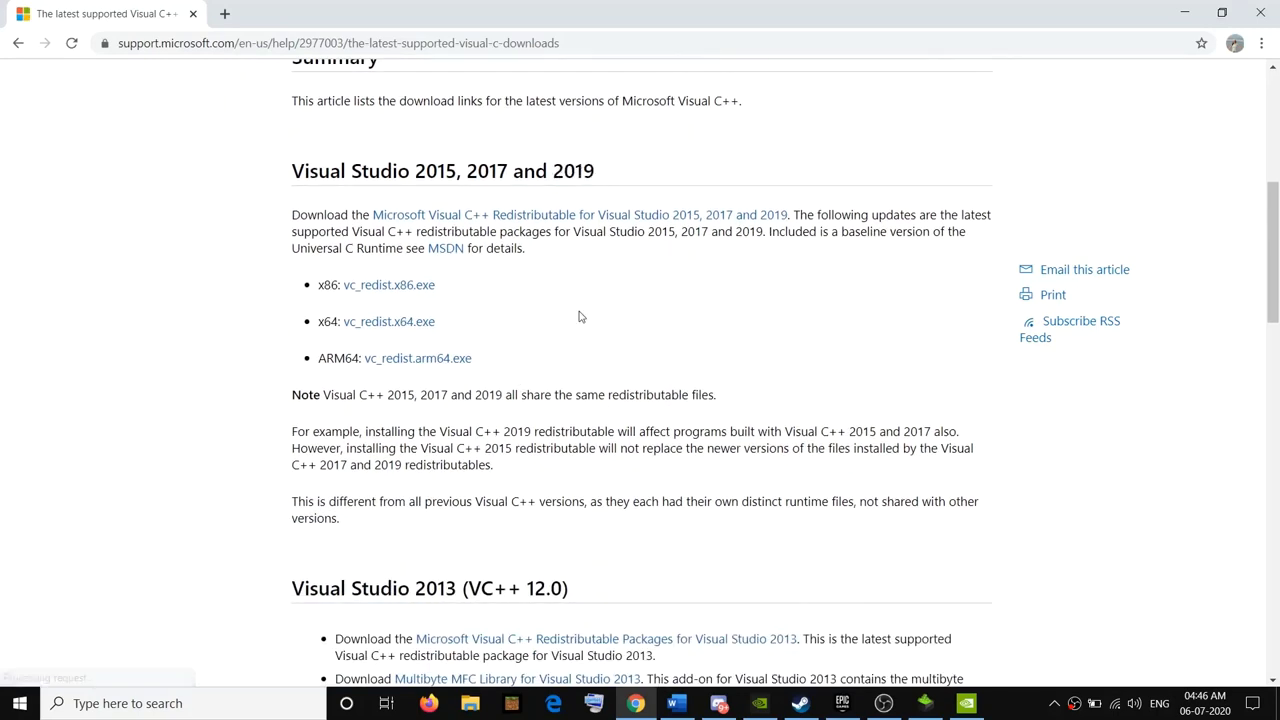
# Download vc_redist.x86.exe for Visual Studio 2015, 2017 and 2019, run it, and start the repair
pyautogui.moveTo(318, 286); pyautogui.dragTo(329, 326)
pyautogui.click(390, 289)
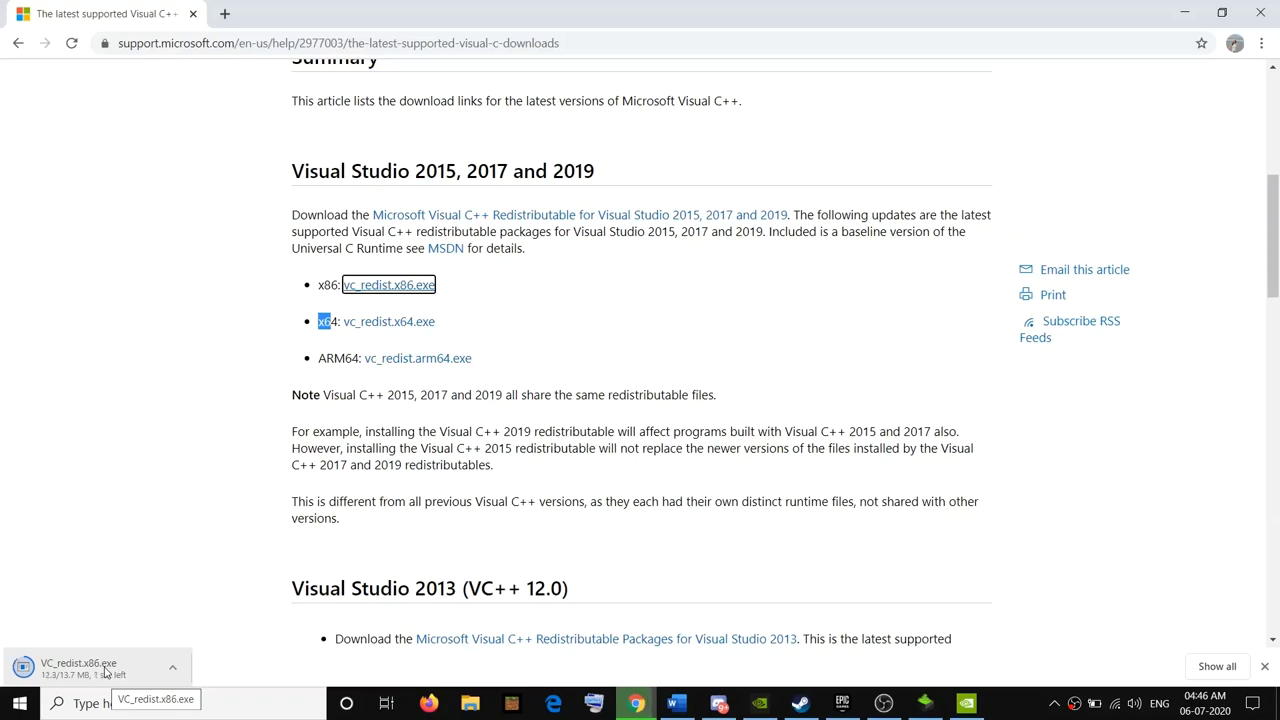
pyautogui.click(104, 672)
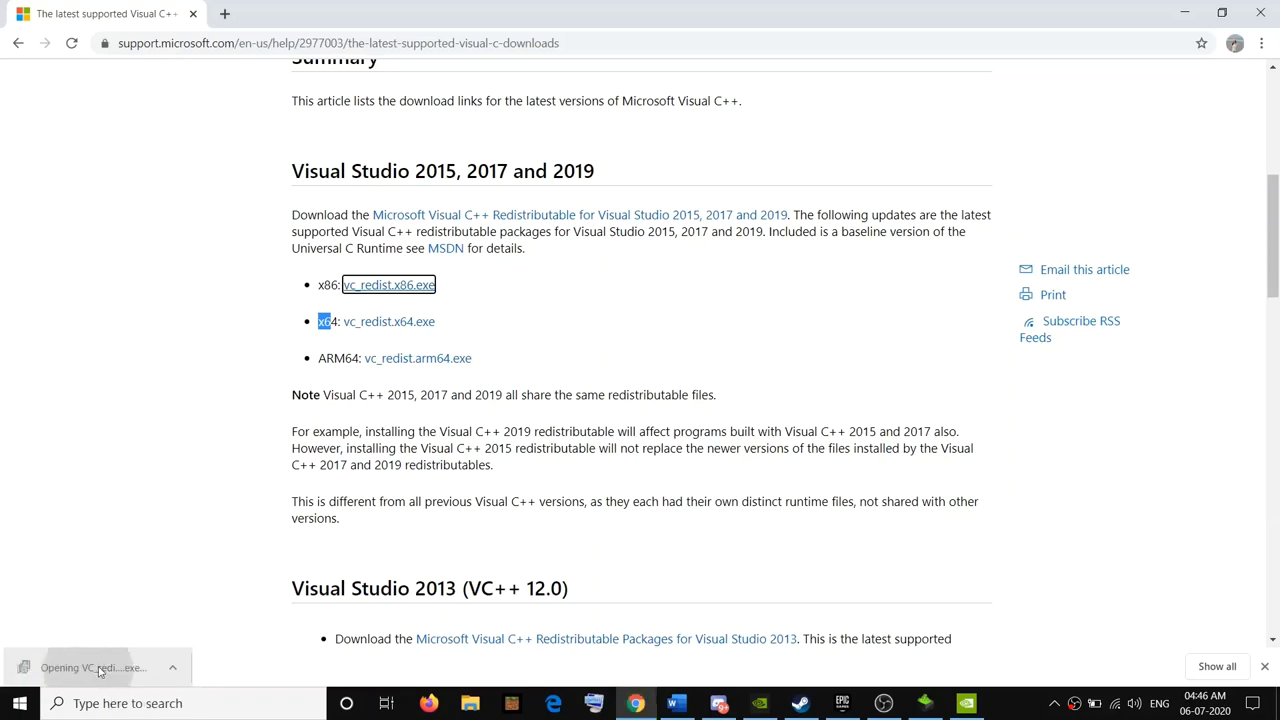
pyautogui.click(689, 370)
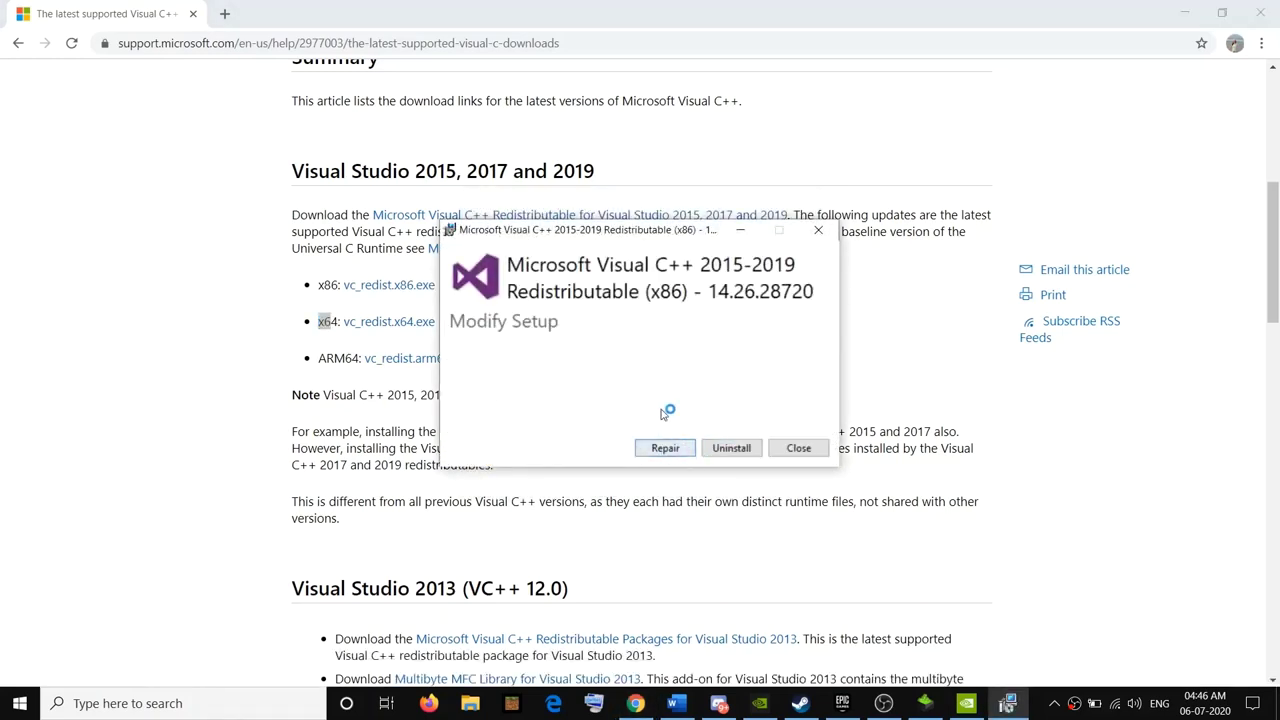
pyautogui.click(662, 447)
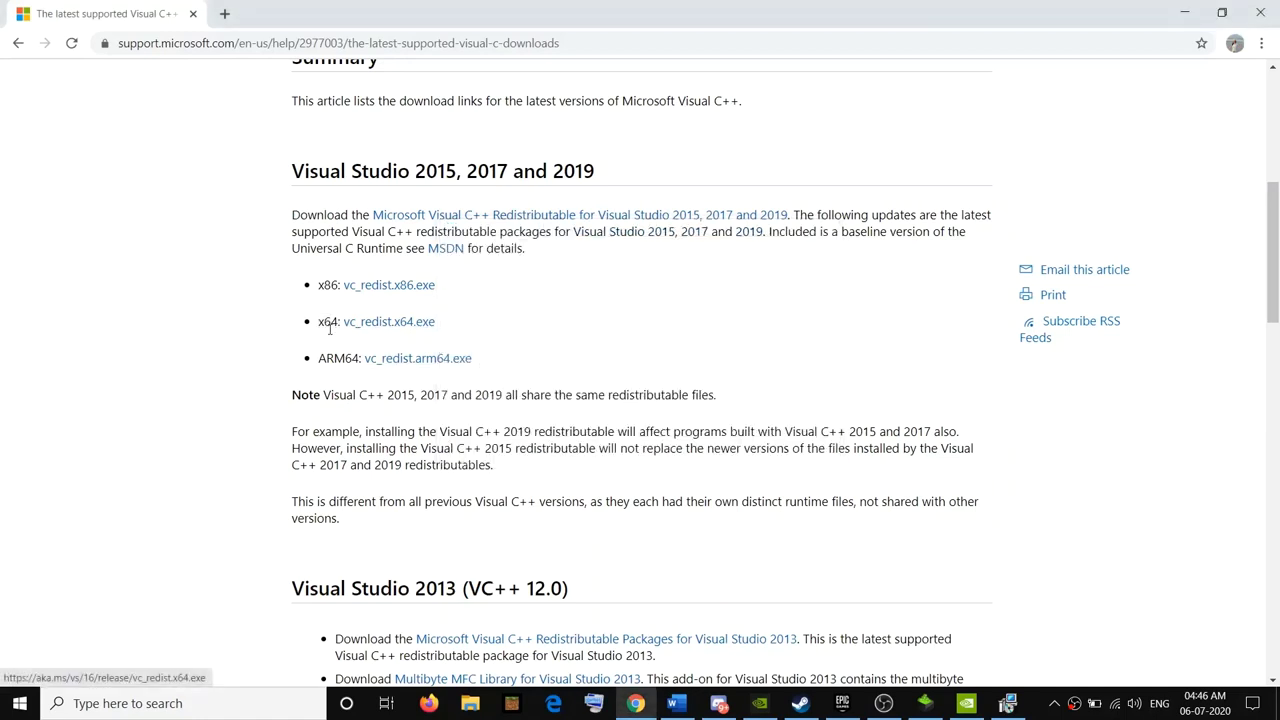
# Download vc_redist.x64.exe for Visual Studio 2015, 2017 and 2019, run it, and start the repair
pyautogui.moveTo(323, 327); pyautogui.dragTo(338, 326)
pyautogui.click(389, 322)
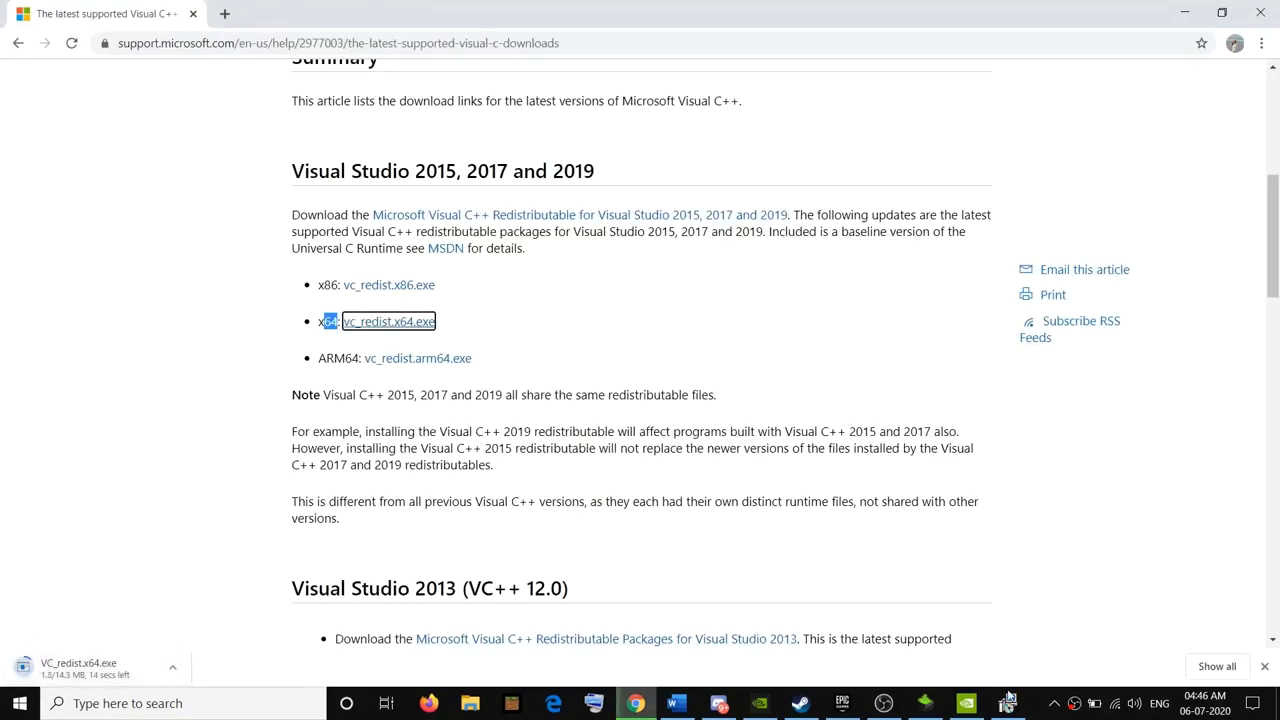
pyautogui.click(1008, 700)
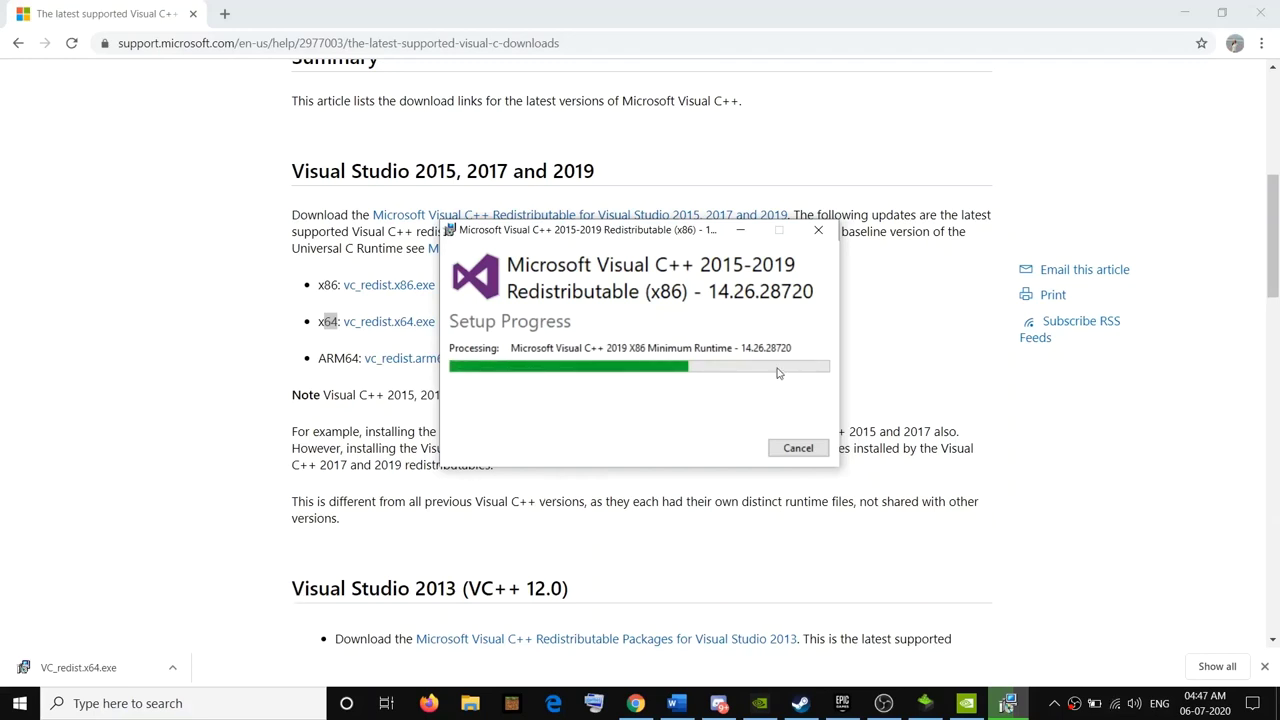
pyautogui.click(97, 673)
pyautogui.click(686, 370)
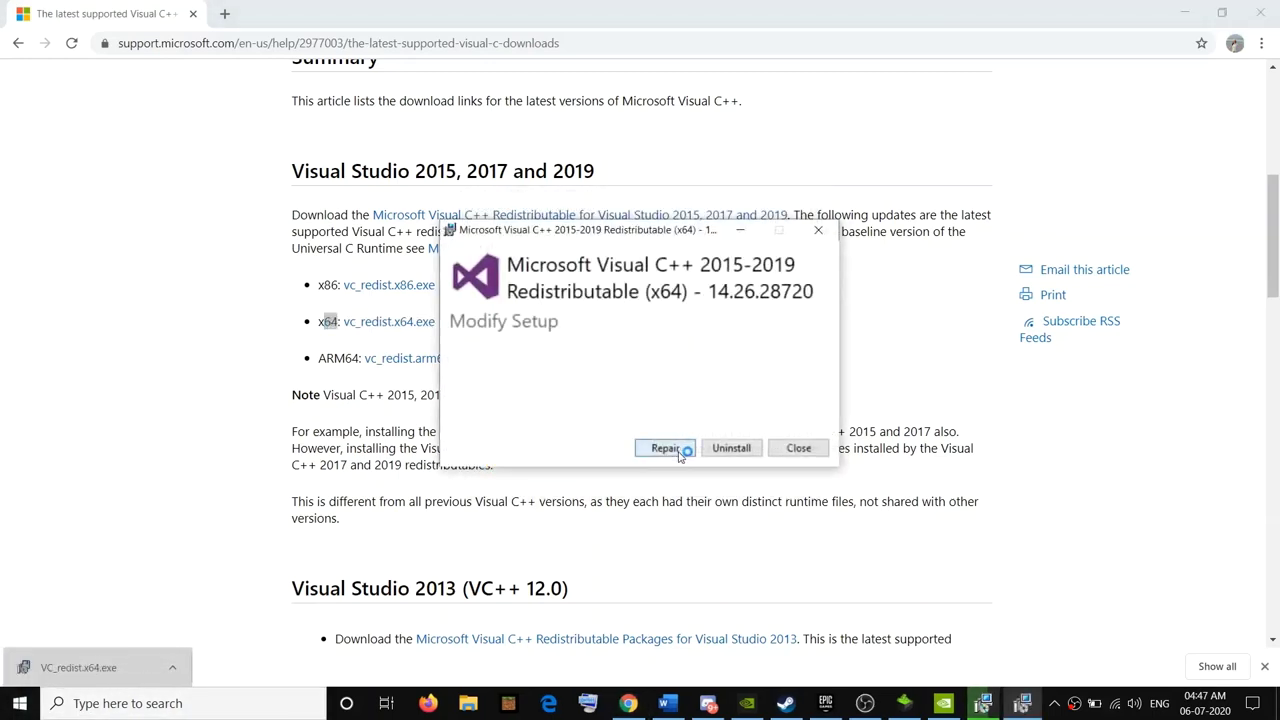
pyautogui.click(665, 448)
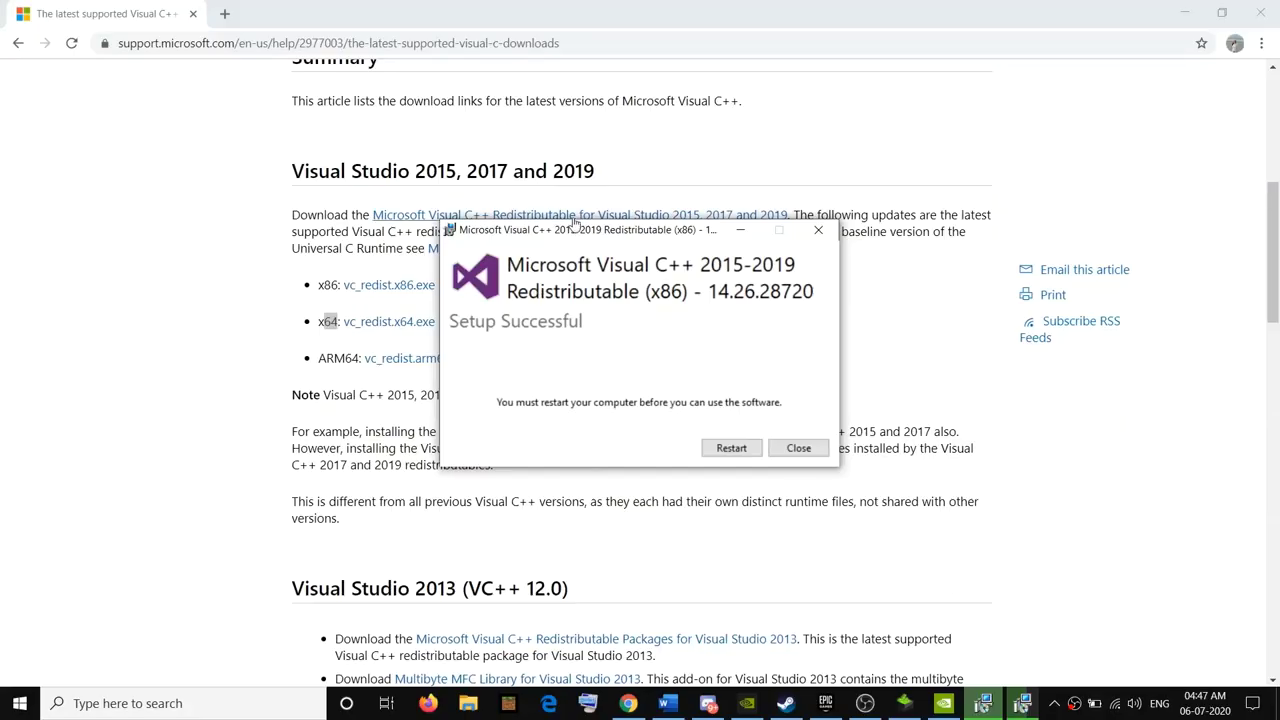
# Close the finished x86 redistributable setup without restarting and check on the x64 repair
pyautogui.moveTo(572, 229); pyautogui.dragTo(347, 220)
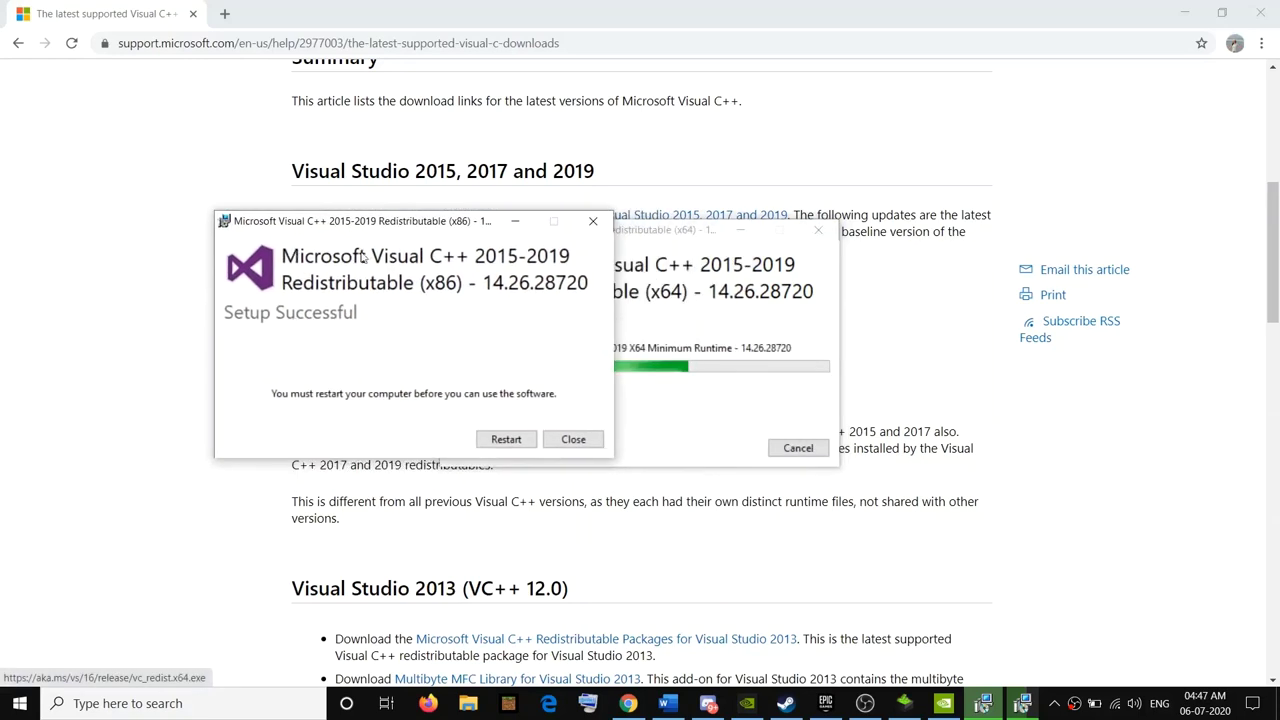
pyautogui.click(572, 442)
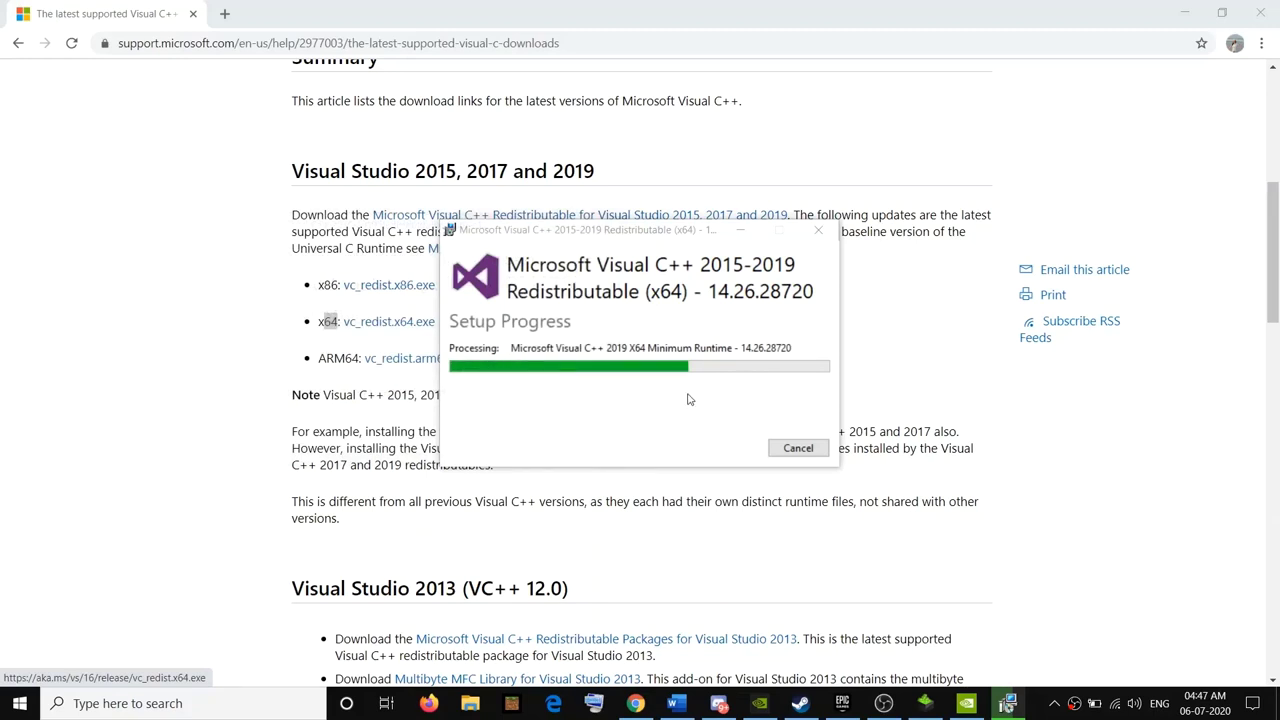
pyautogui.click(340, 458)
pyautogui.click(1008, 704)
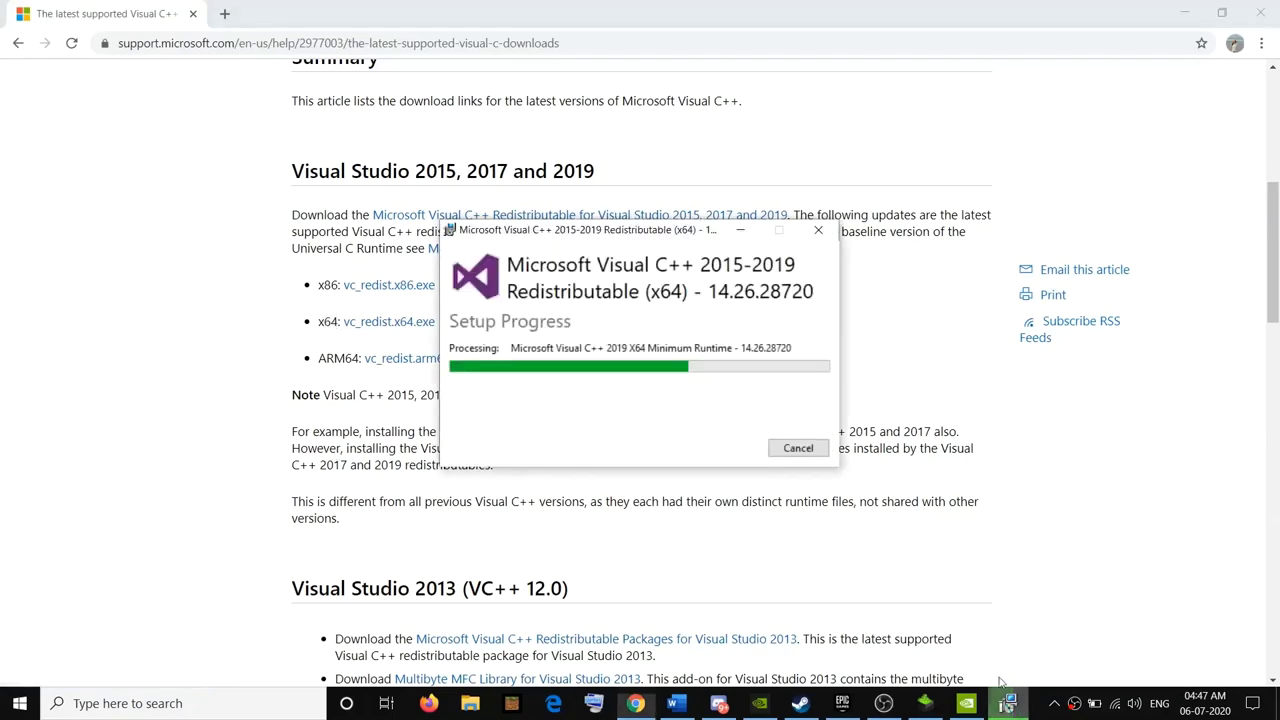
# Open the Microsoft Visual C++ Redistributable Packages for Visual Studio 2013 link from the downloads article
pyautogui.click(277, 508)
pyautogui.scroll(-1, 673, 435)
pyautogui.scroll(-2, 673, 435)
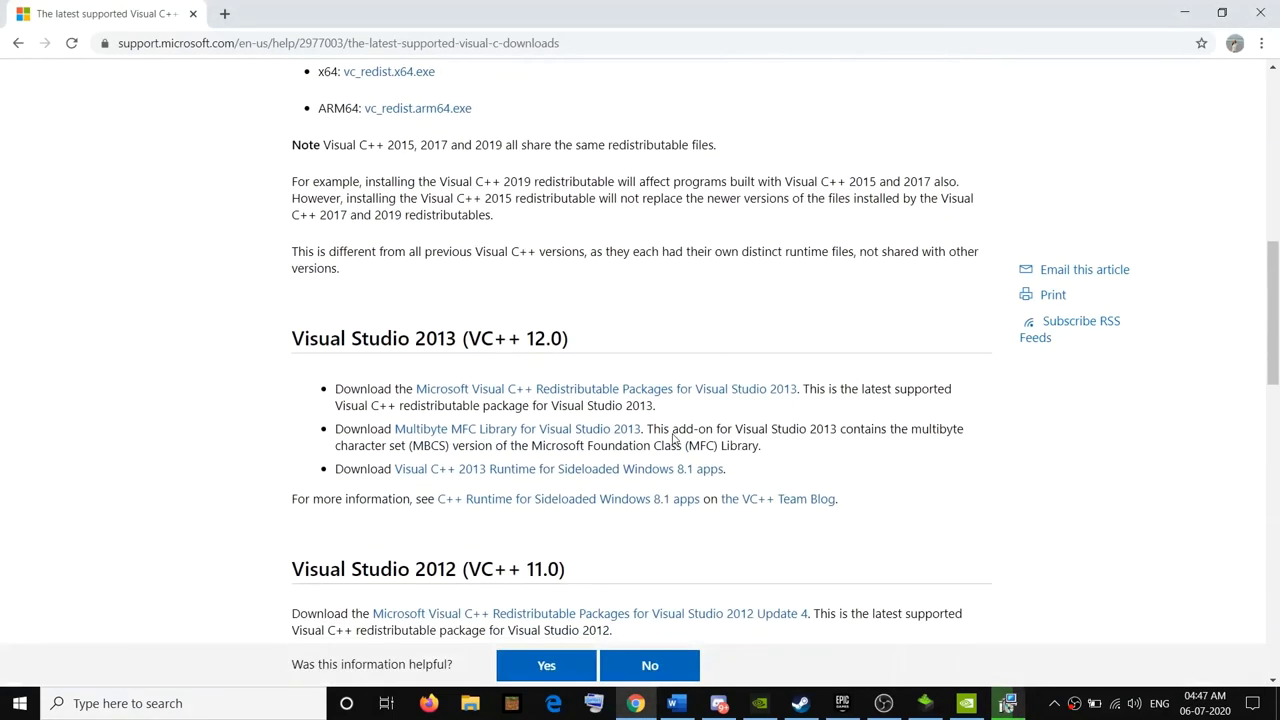
pyautogui.scroll(-1, 673, 435)
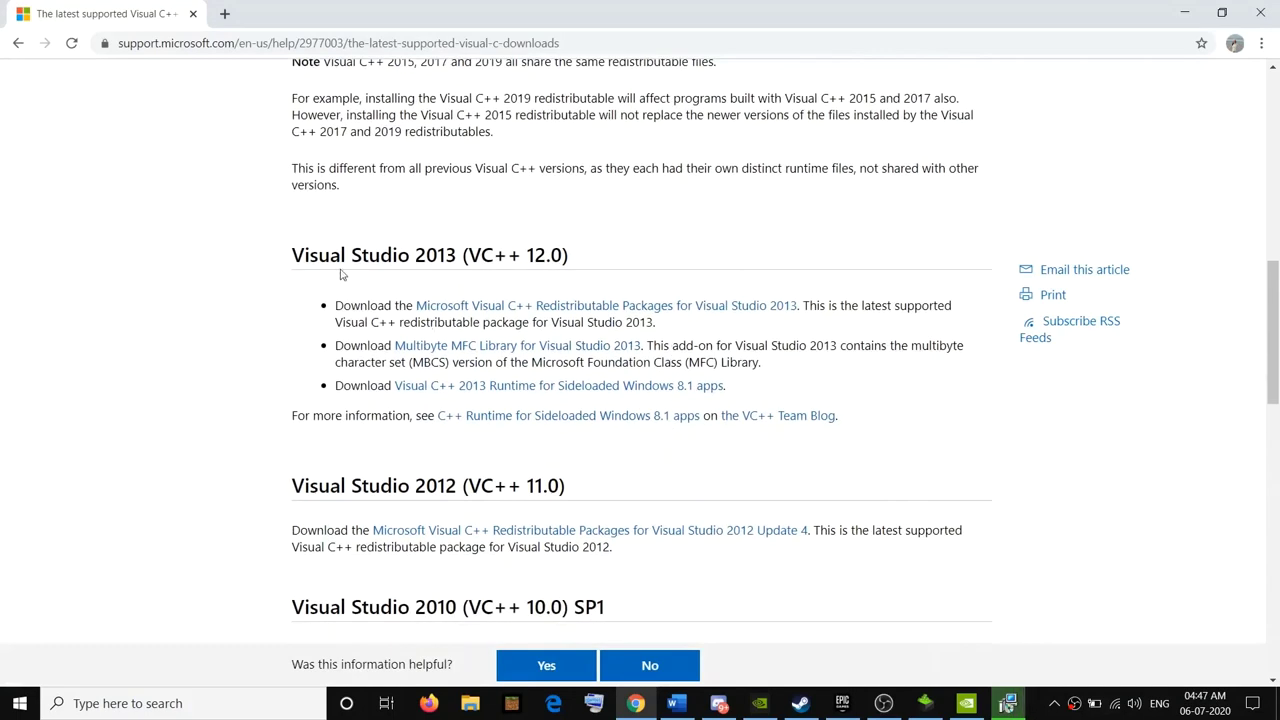
pyautogui.moveTo(291, 255); pyautogui.dragTo(428, 258)
pyautogui.click(428, 258)
pyautogui.click(557, 312)
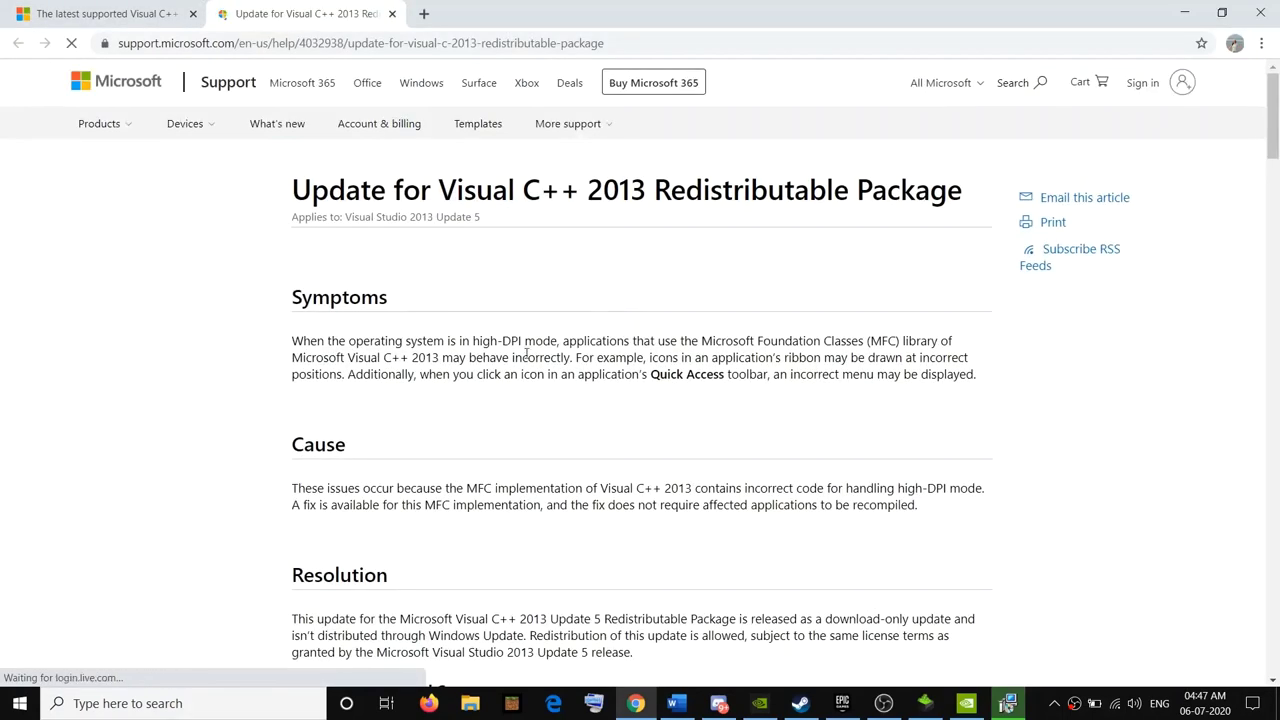
# Download the English - United States version of vcredist_x64.exe for Visual C++ 2013
pyautogui.scroll(-3, 511, 374)
pyautogui.scroll(-4, 511, 374)
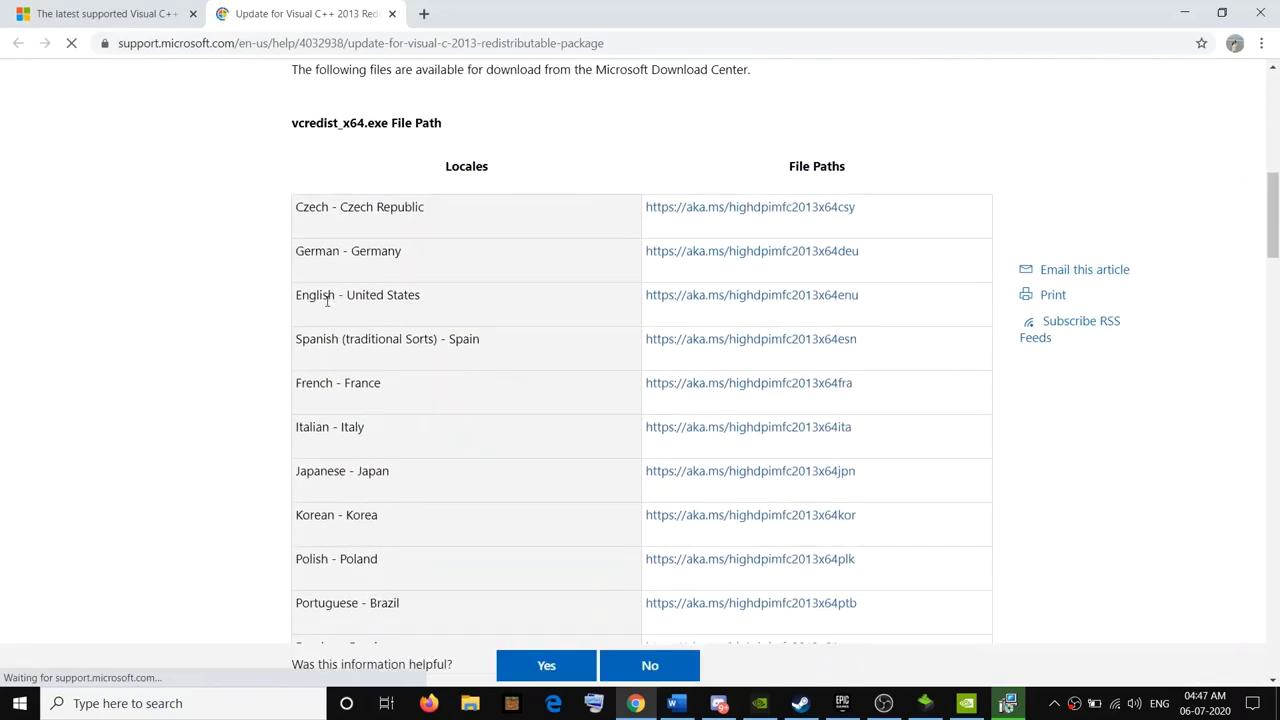
pyautogui.moveTo(309, 295); pyautogui.dragTo(393, 297)
pyautogui.scroll(1, 474, 236)
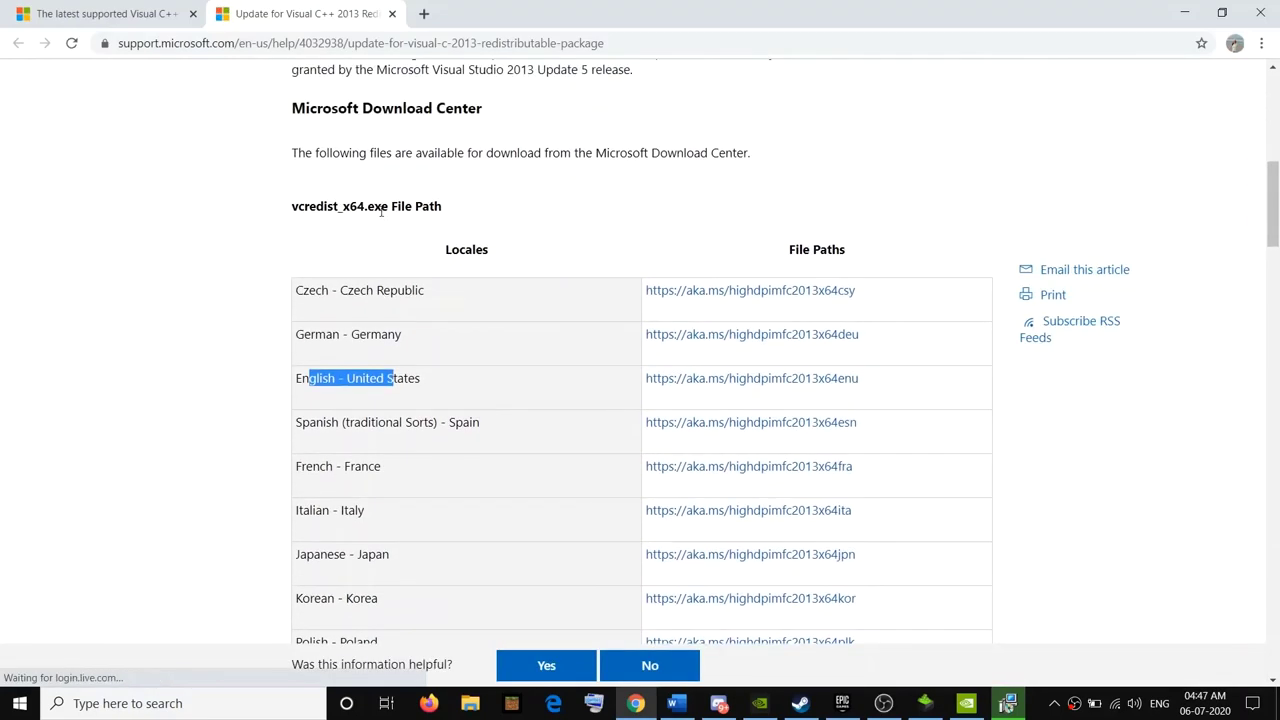
pyautogui.moveTo(343, 206); pyautogui.dragTo(368, 206)
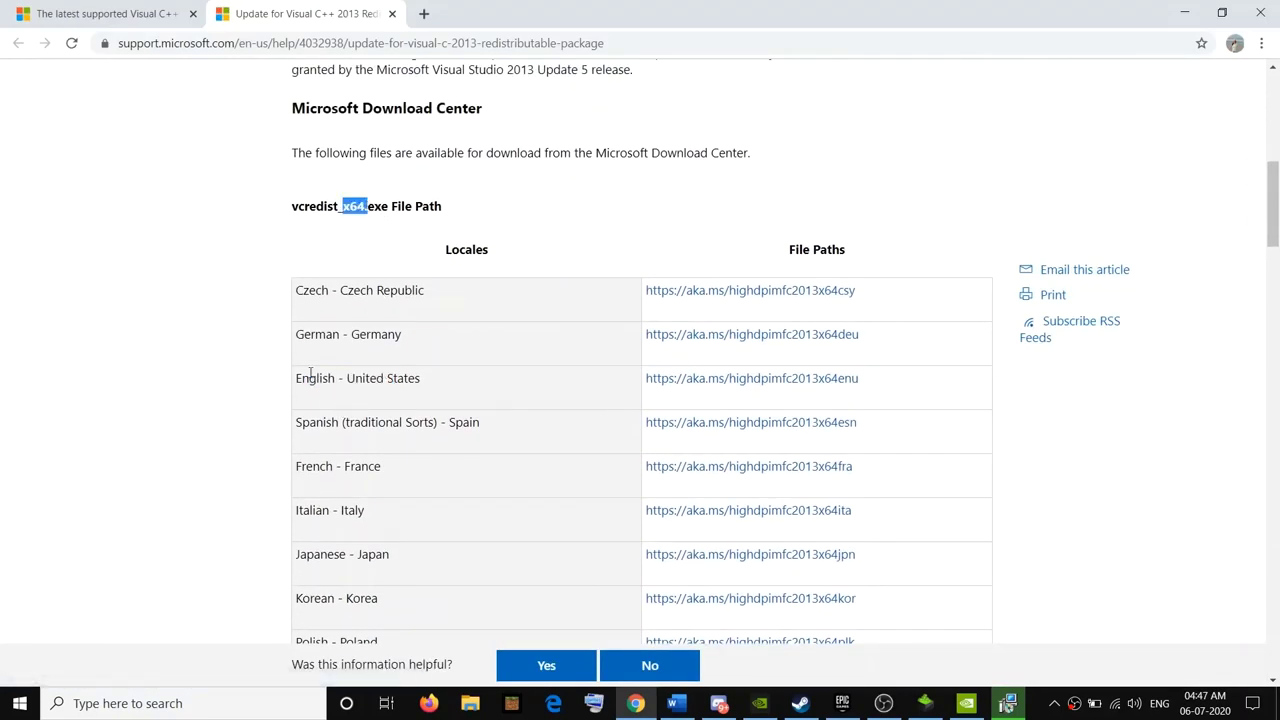
pyautogui.moveTo(310, 378); pyautogui.dragTo(386, 378)
pyautogui.click(703, 384)
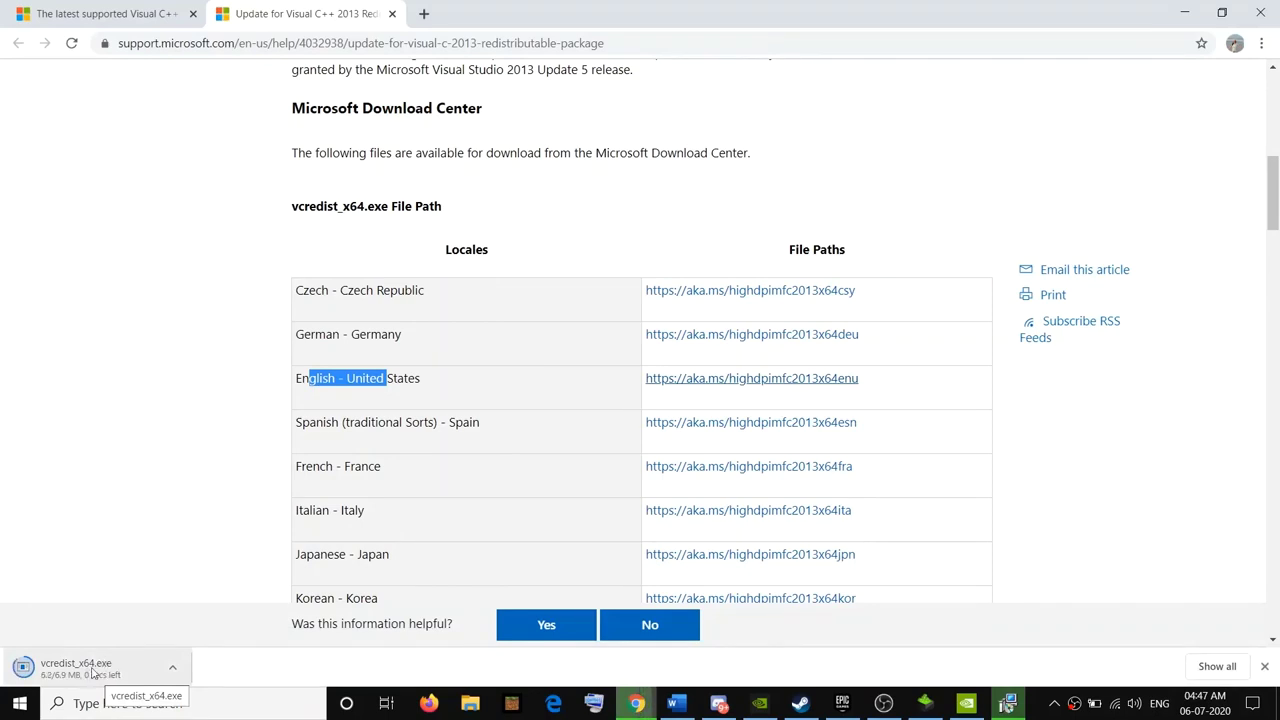
# Run the downloaded vcredist_x64.exe, repair the Visual C++ 2013 x64 redistributable, and close its setup
pyautogui.click(104, 675)
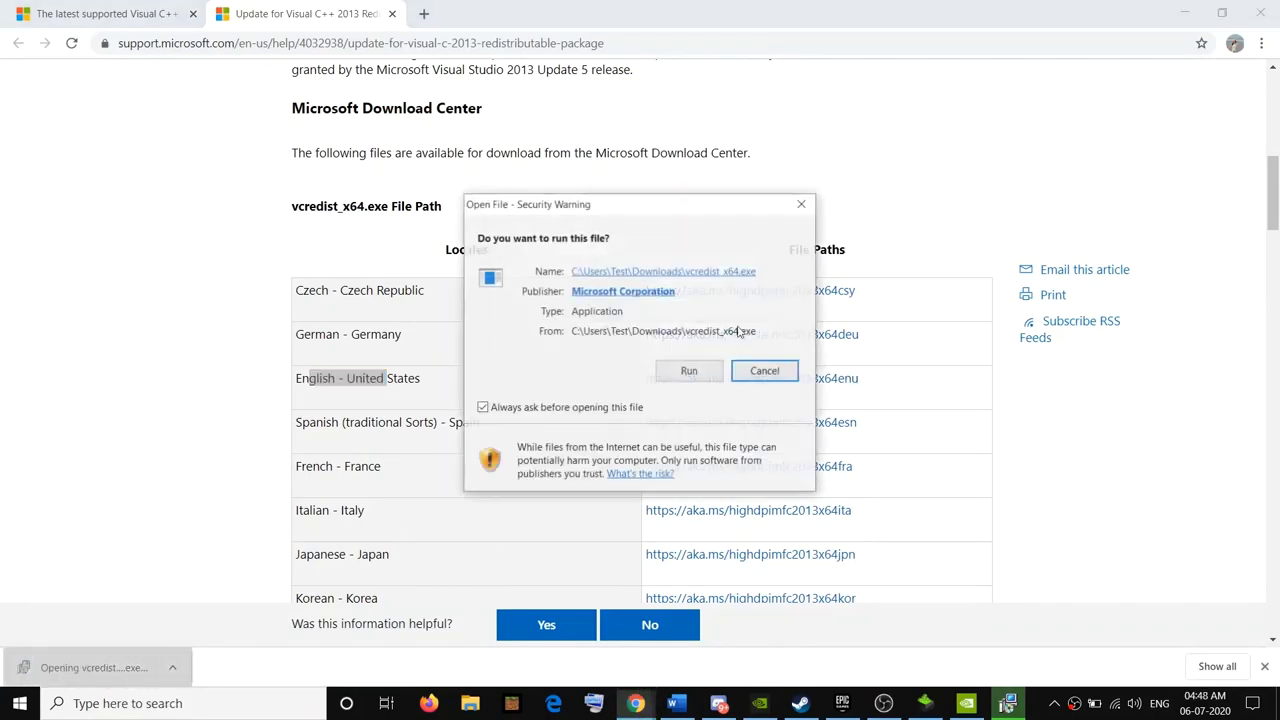
pyautogui.click(690, 372)
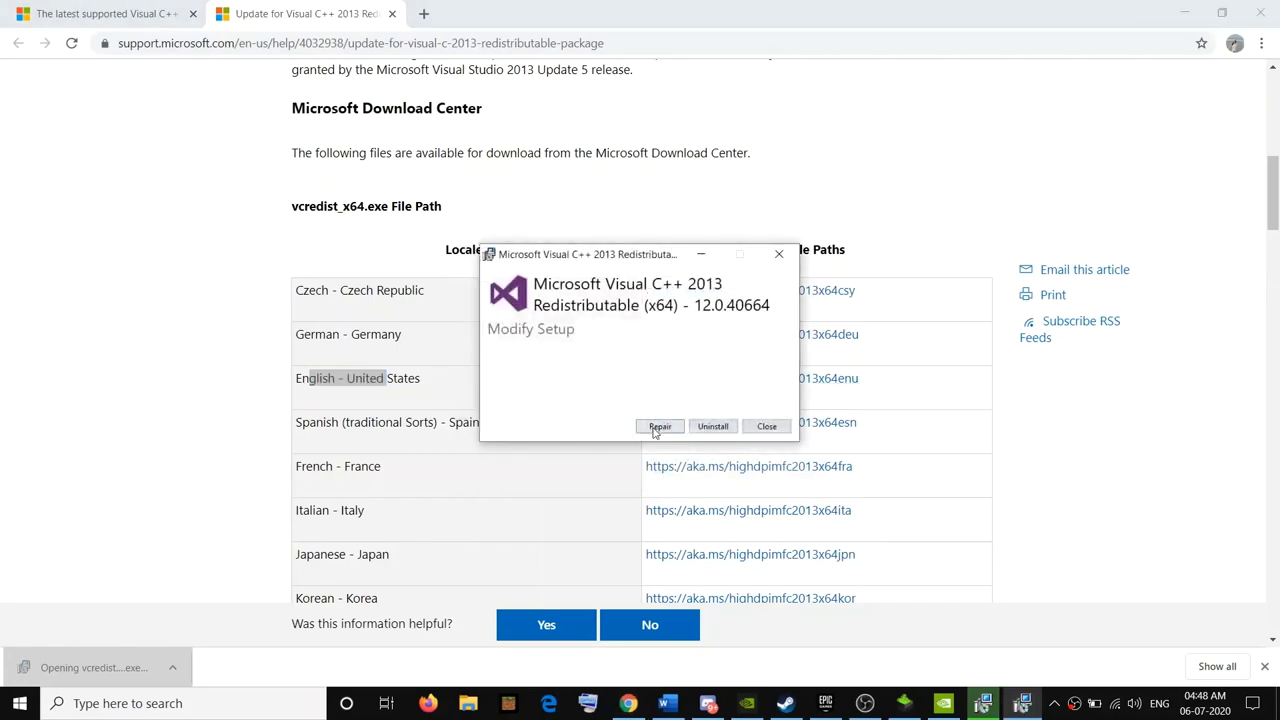
pyautogui.click(660, 427)
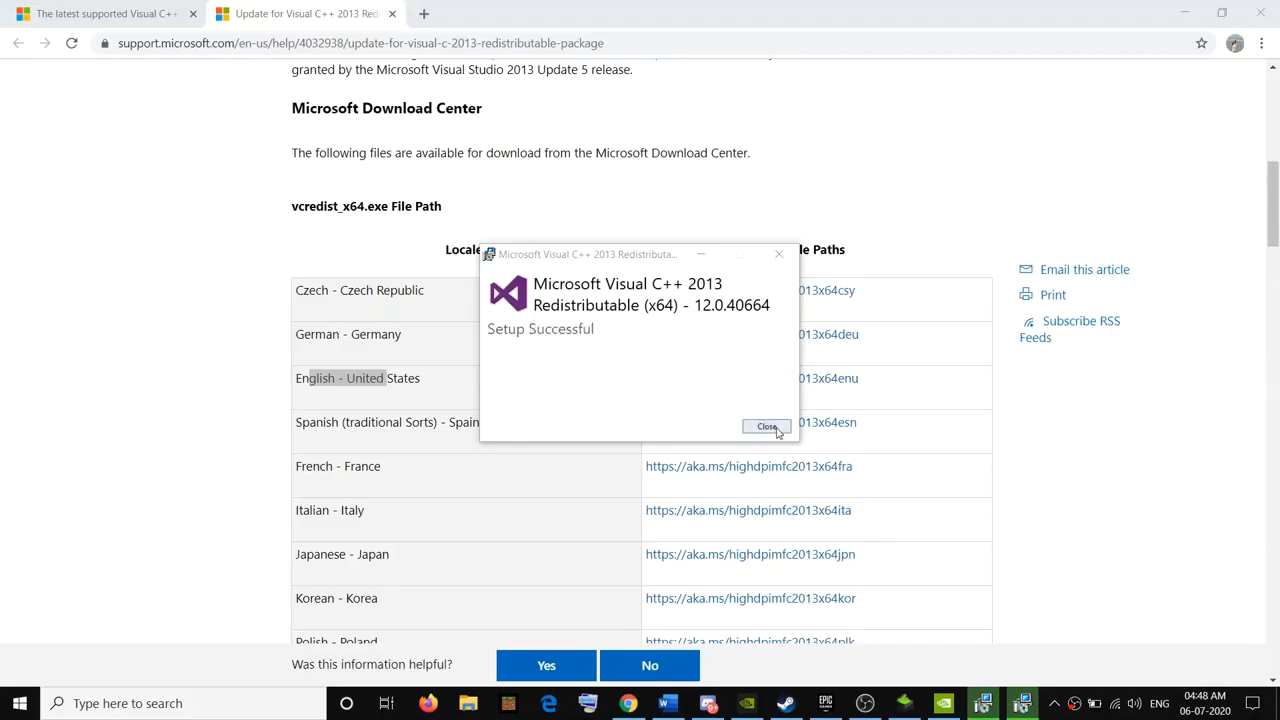
pyautogui.click(689, 423)
# Download the English - United States version of vcredist_x86.exe, run it, and repair the Visual C++ 2013 x86 redistributable
pyautogui.scroll(-5, 526, 423)
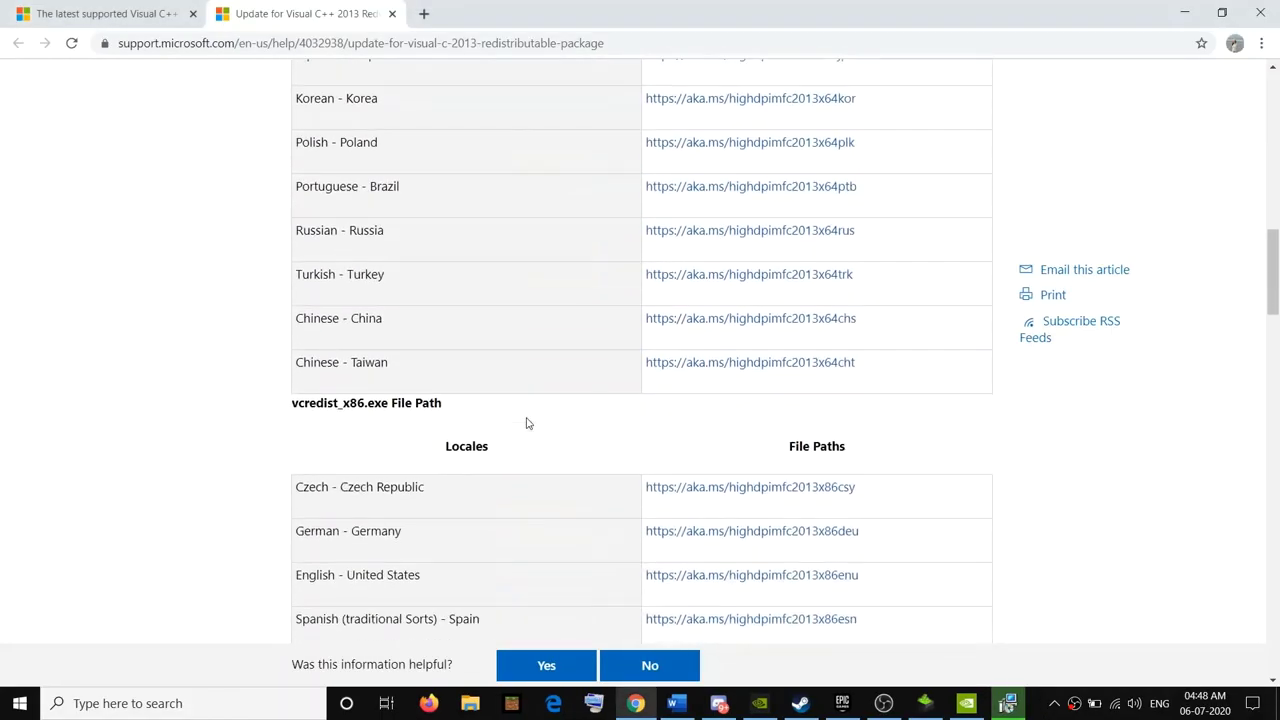
pyautogui.moveTo(343, 403); pyautogui.dragTo(368, 403)
pyautogui.scroll(-1, 545, 409)
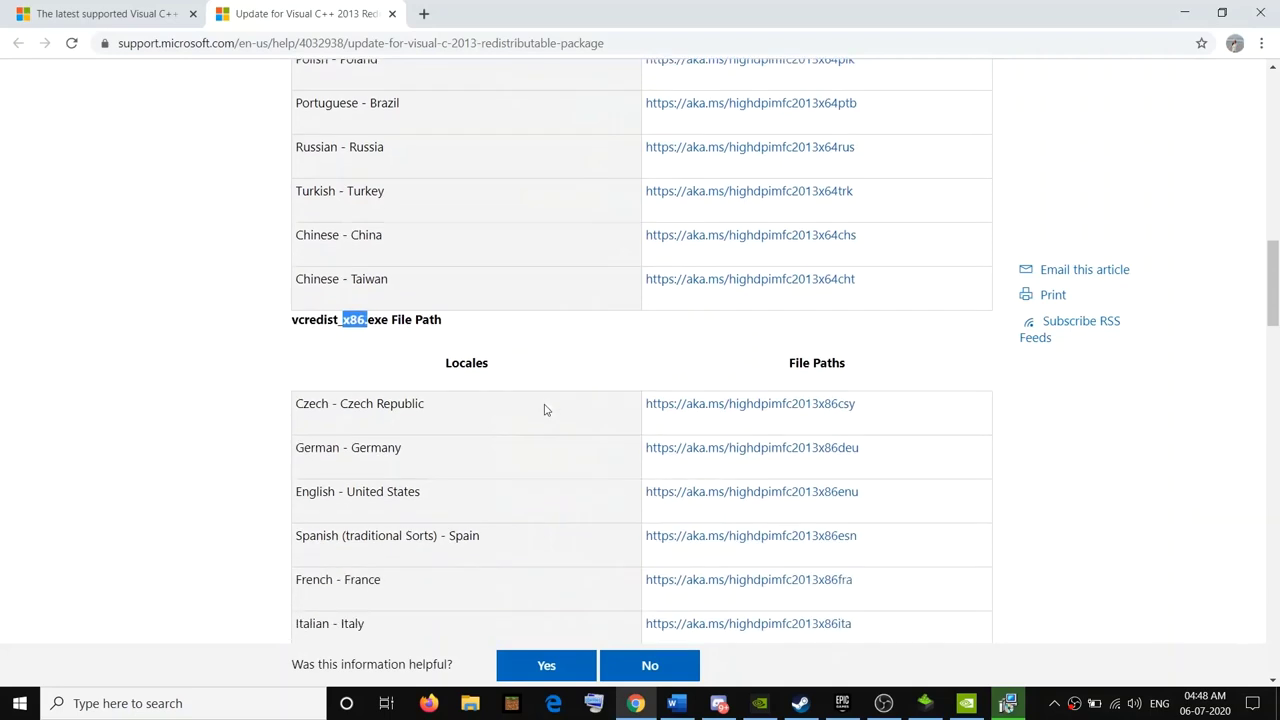
pyautogui.click(660, 498)
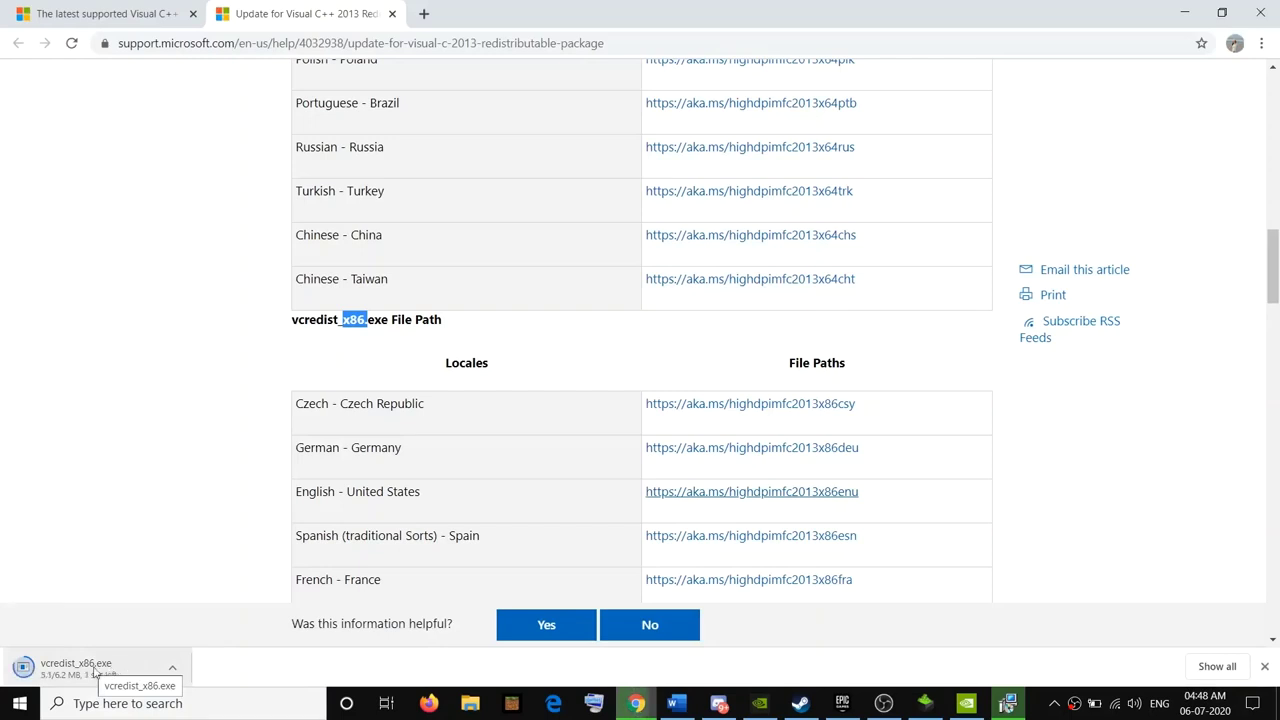
pyautogui.click(88, 670)
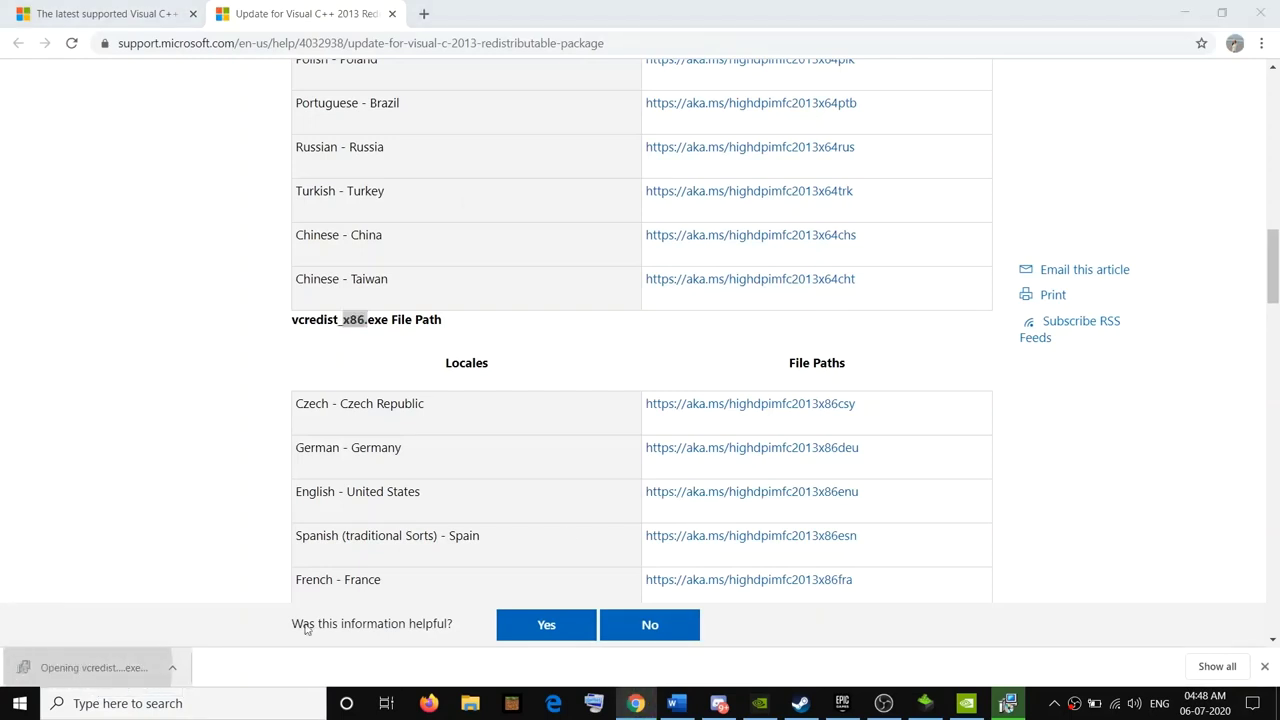
pyautogui.click(689, 371)
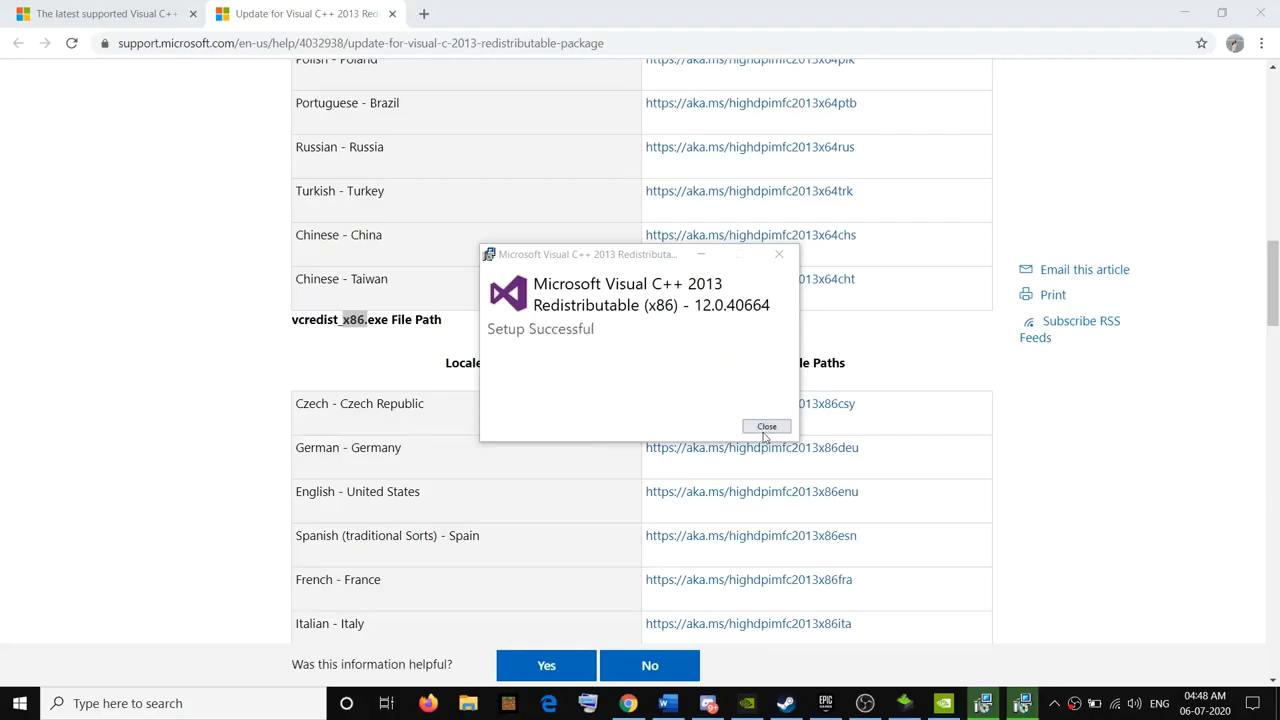
# Close the finished Visual C++ 2013 x86 setup and return to the article listing the latest supported Visual C++ downloads
pyautogui.click(763, 425)
pyautogui.scroll(-1, 692, 452)
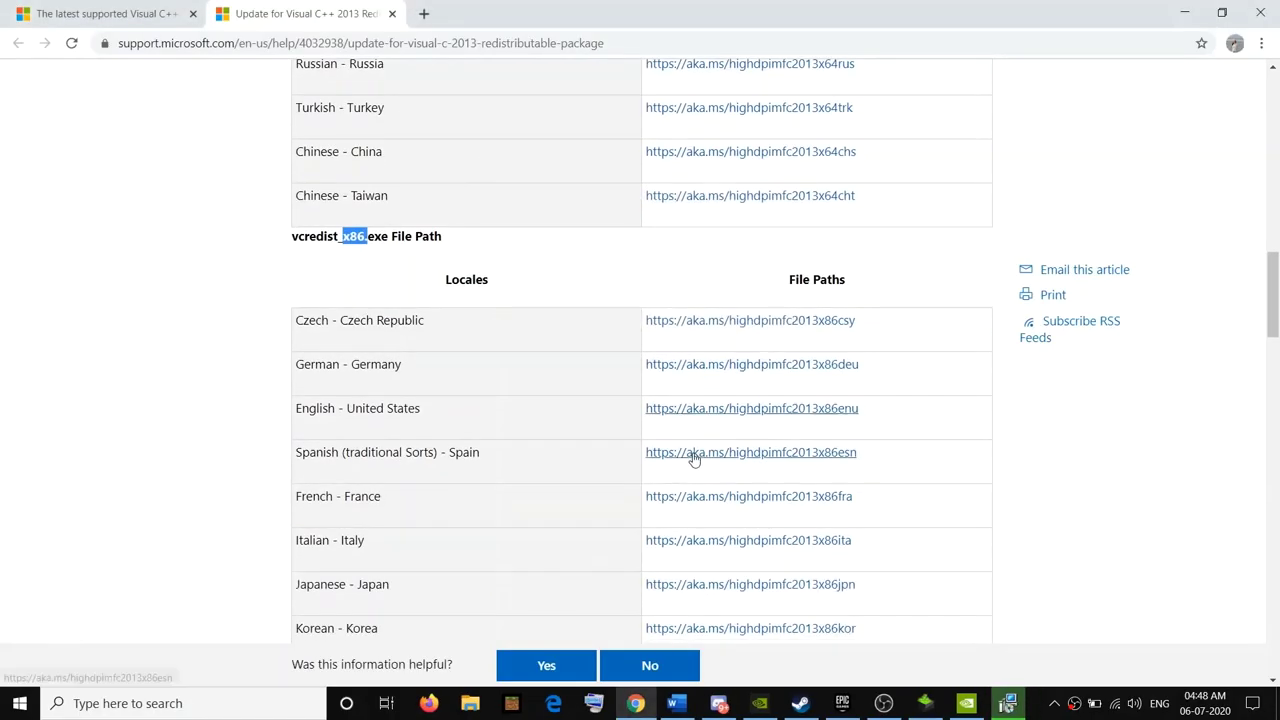
pyautogui.click(40, 20)
pyautogui.scroll(-1, 537, 366)
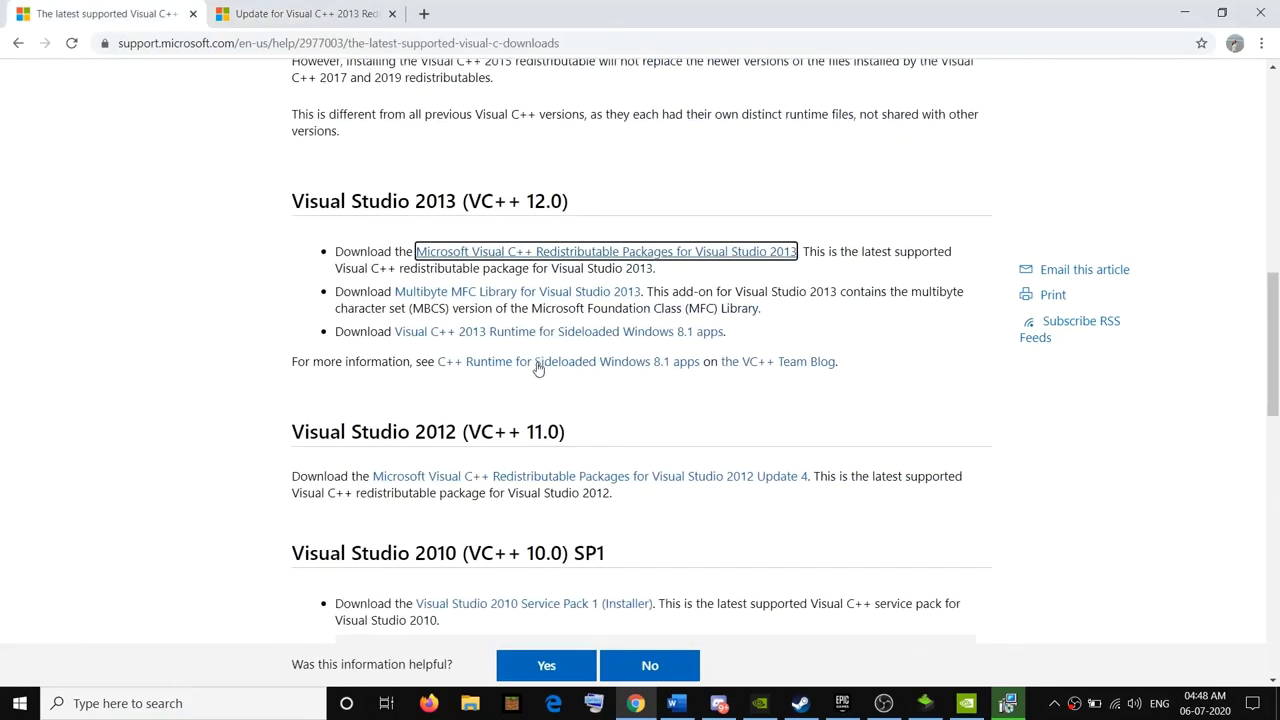
# Open the Microsoft Visual C++ Redistributable Packages for Visual Studio 2012 Update 4 link in the Visual Studio 2012 section
pyautogui.moveTo(303, 404); pyautogui.dragTo(445, 402)
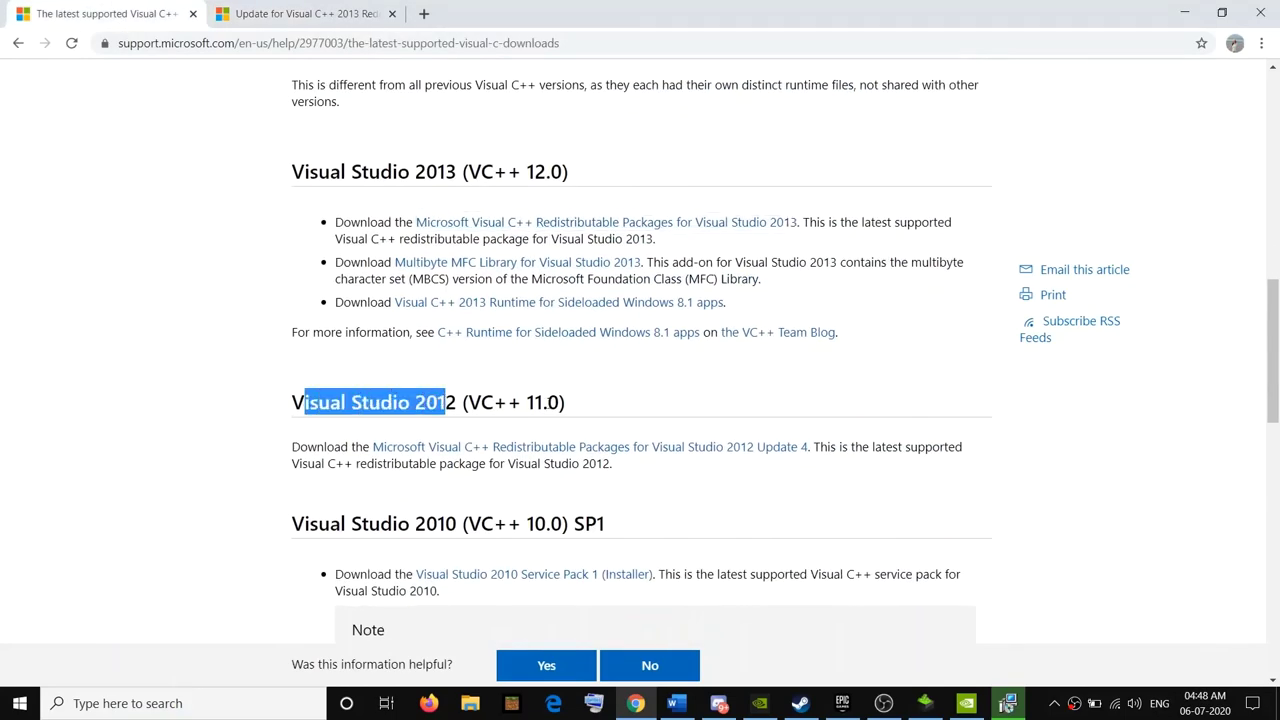
pyautogui.moveTo(566, 402); pyautogui.dragTo(437, 402)
pyautogui.scroll(-1, 655, 388)
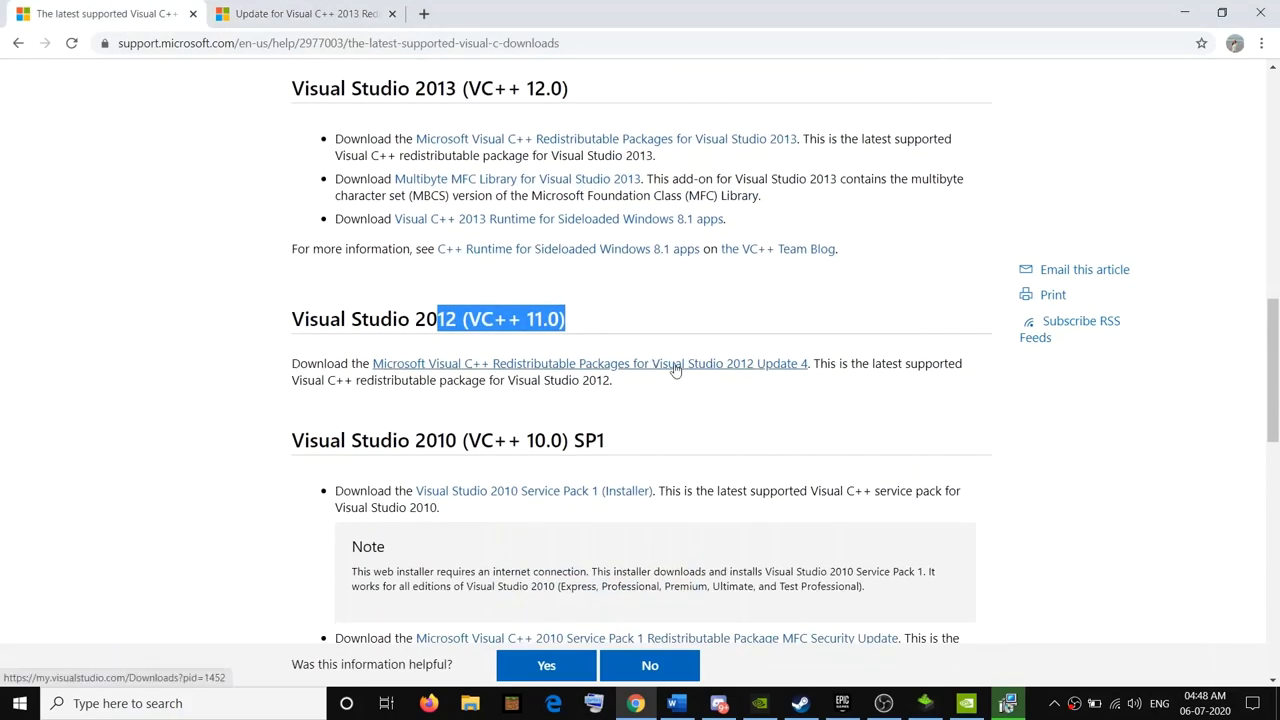
pyautogui.click(675, 368)
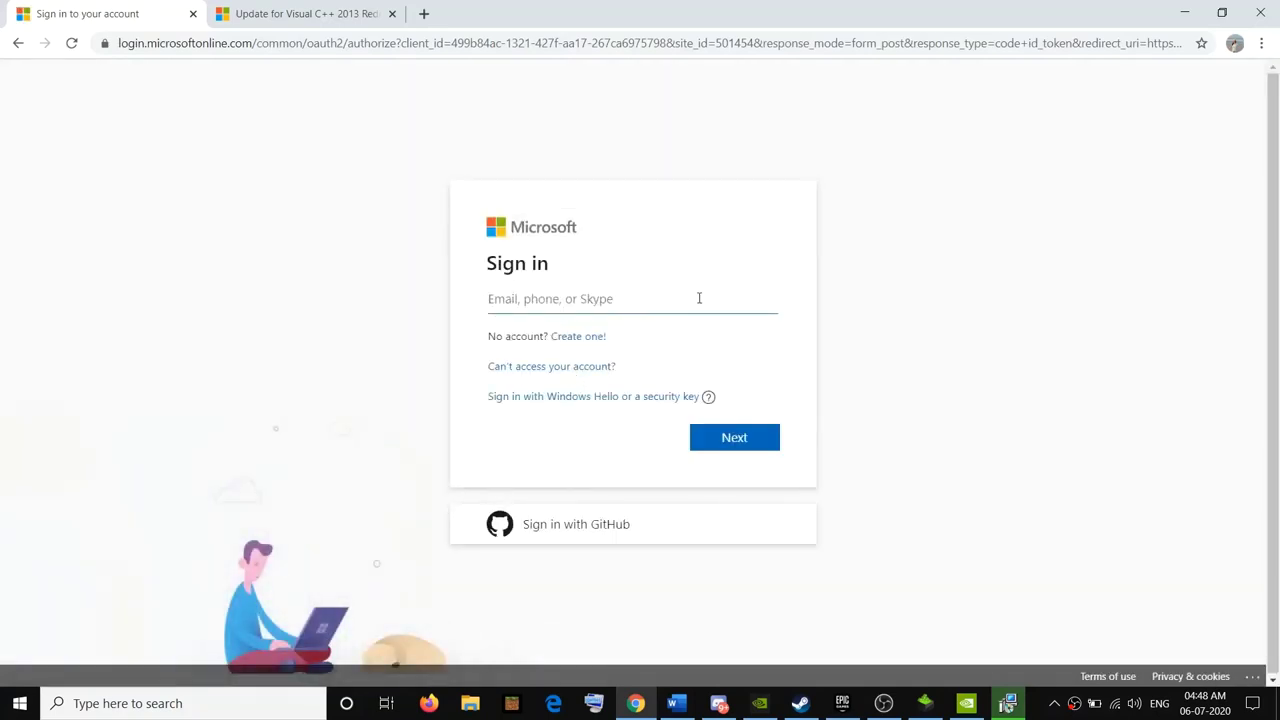
# Check which Visual C++ version the title of the already opened redistributable update article refers to
pyautogui.click(307, 12)
pyautogui.scroll(4, 511, 403)
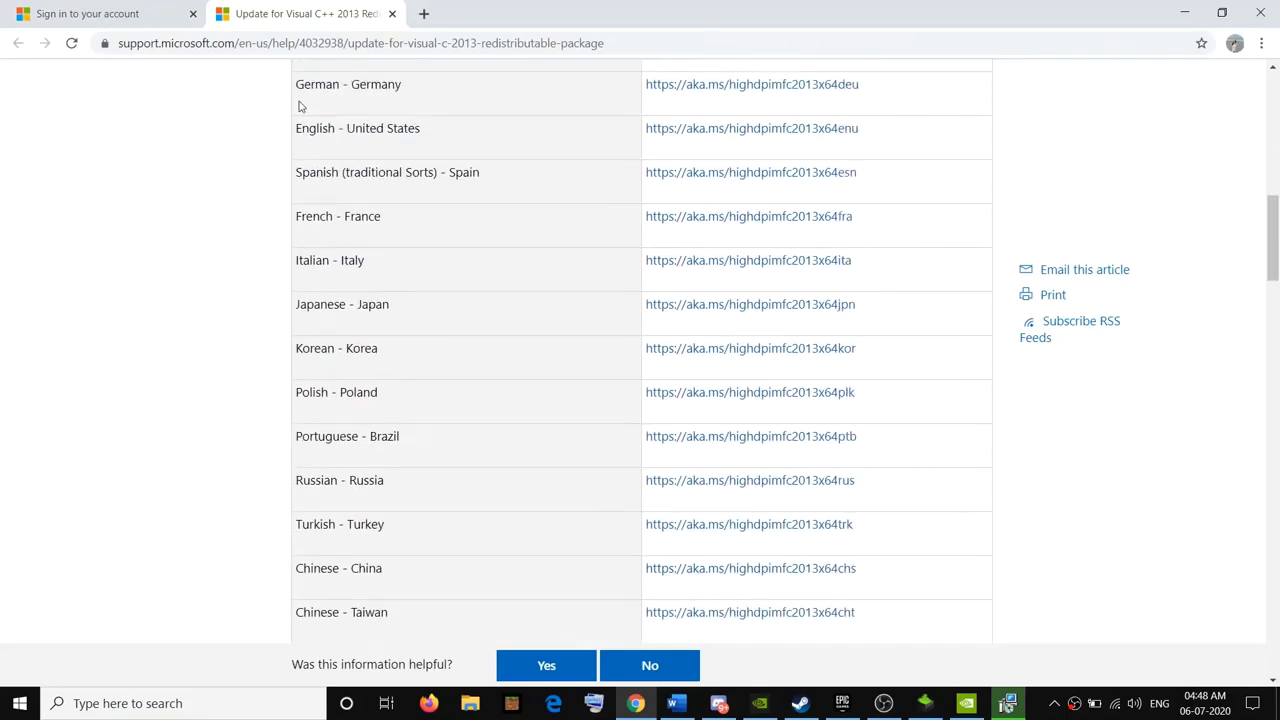
pyautogui.scroll(5, 440, 390)
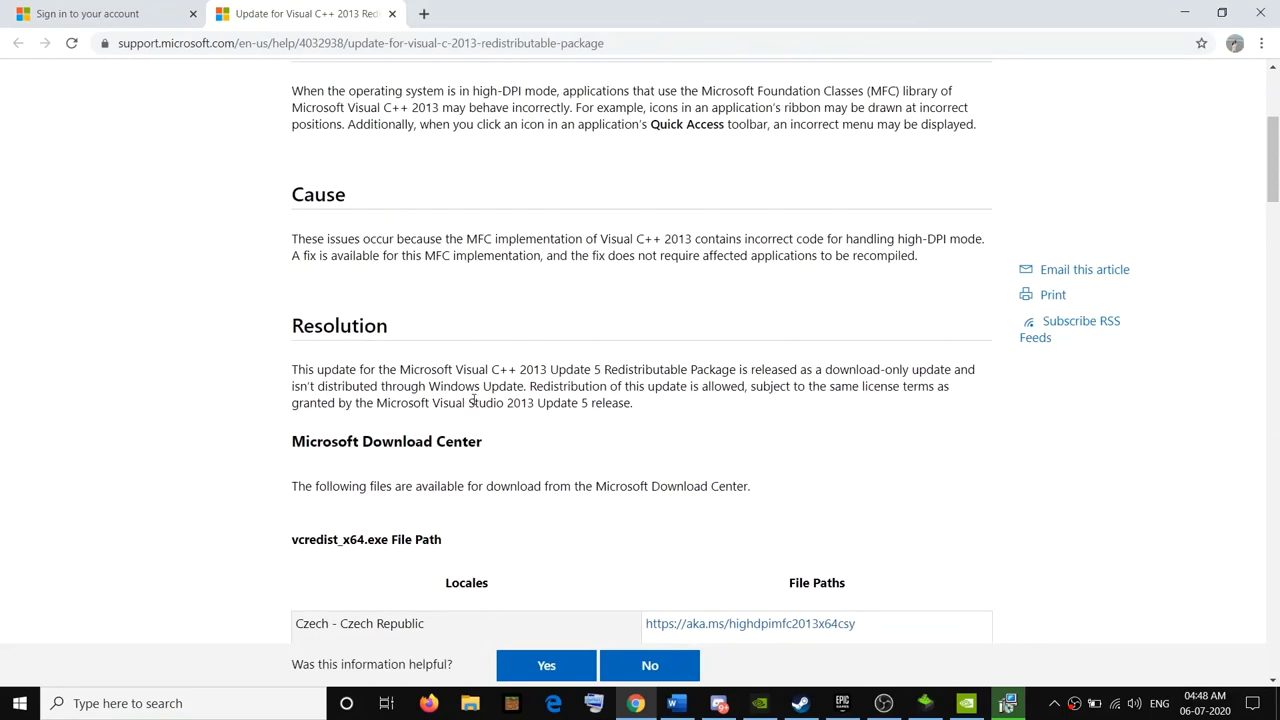
pyautogui.scroll(3, 473, 400)
pyautogui.moveTo(590, 188); pyautogui.dragTo(649, 189)
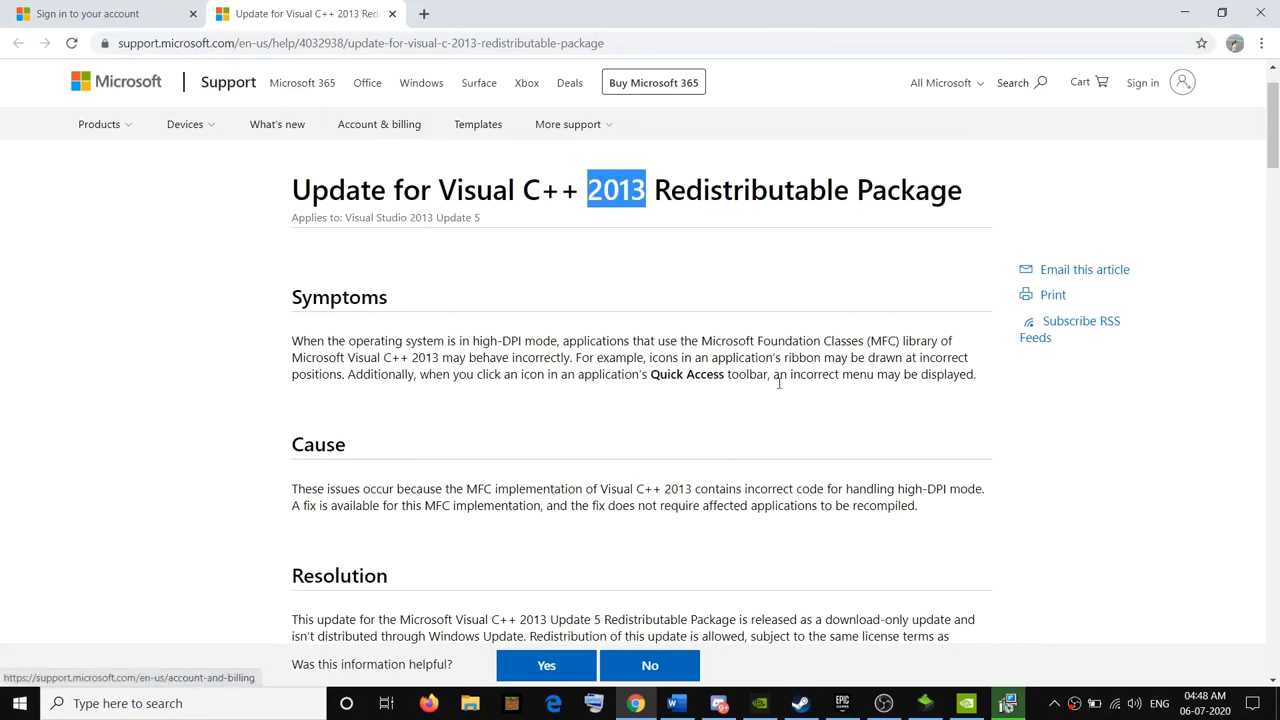
# Go back from the sign-in page to the downloads article and close the Visual C++ 2015-2019 x64 setup without restarting
pyautogui.click(88, 13)
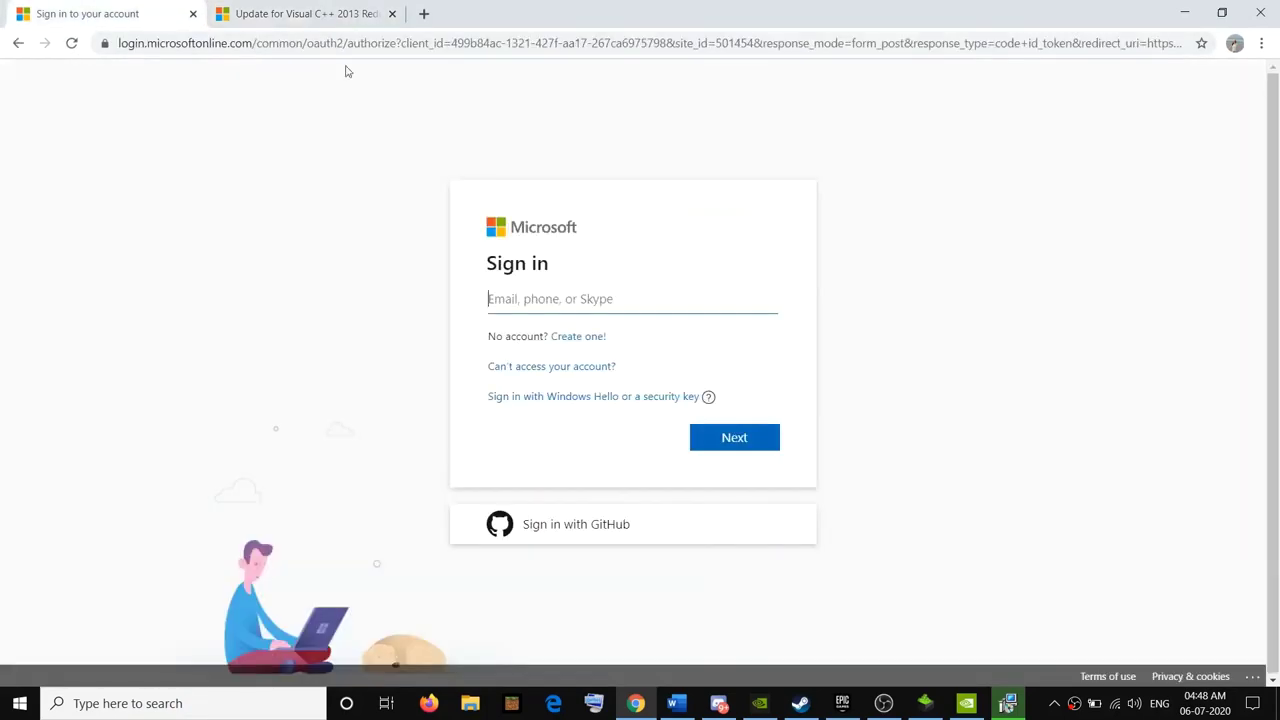
pyautogui.click(18, 43)
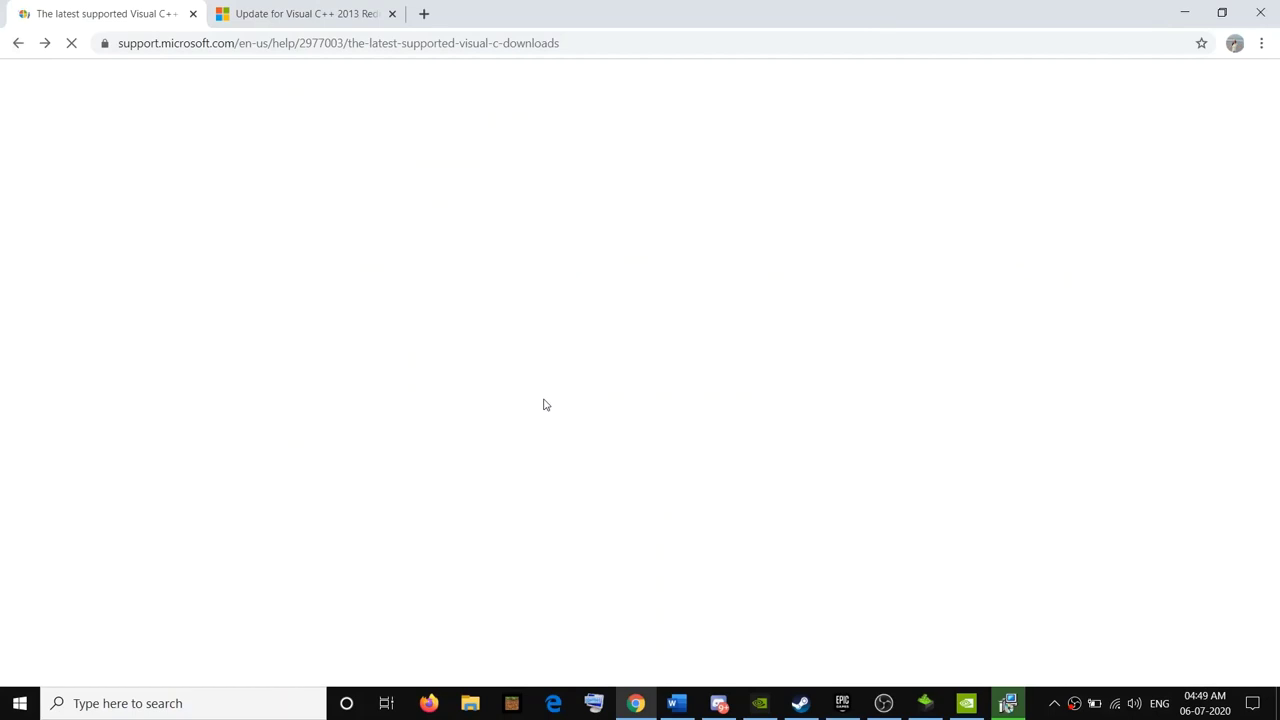
pyautogui.scroll(7, 545, 405)
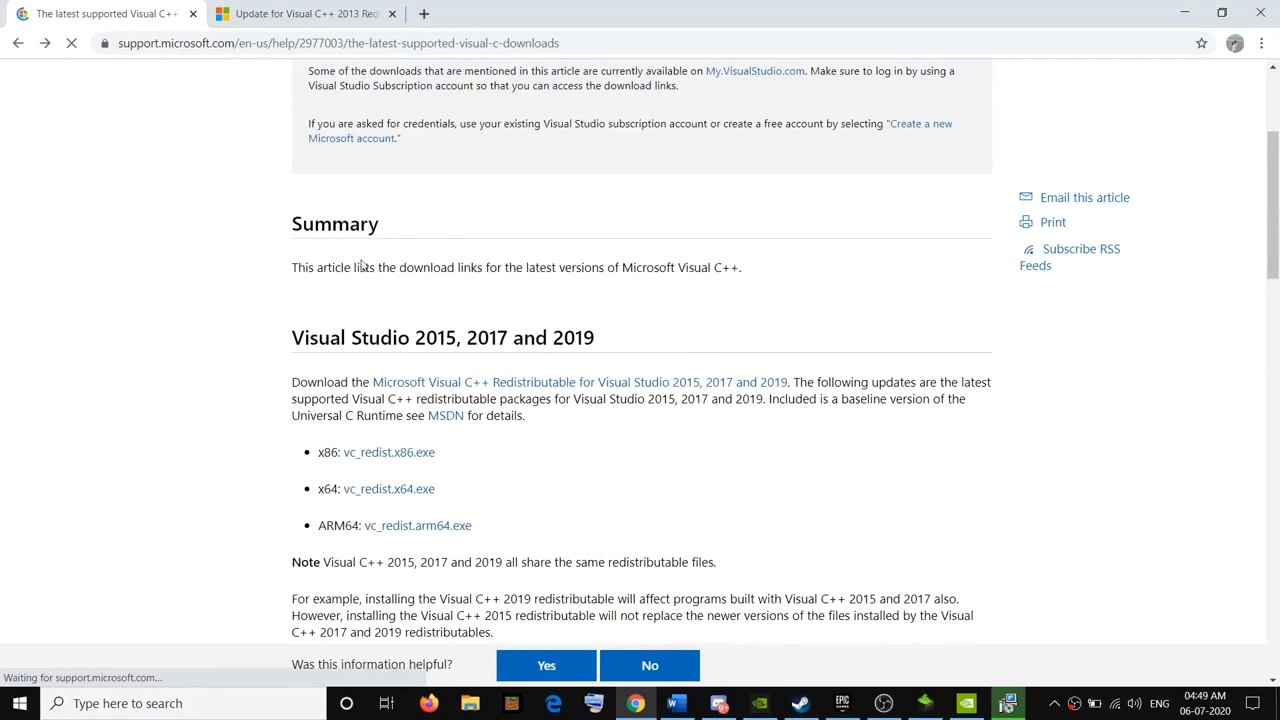
pyautogui.moveTo(487, 360); pyautogui.dragTo(777, 389)
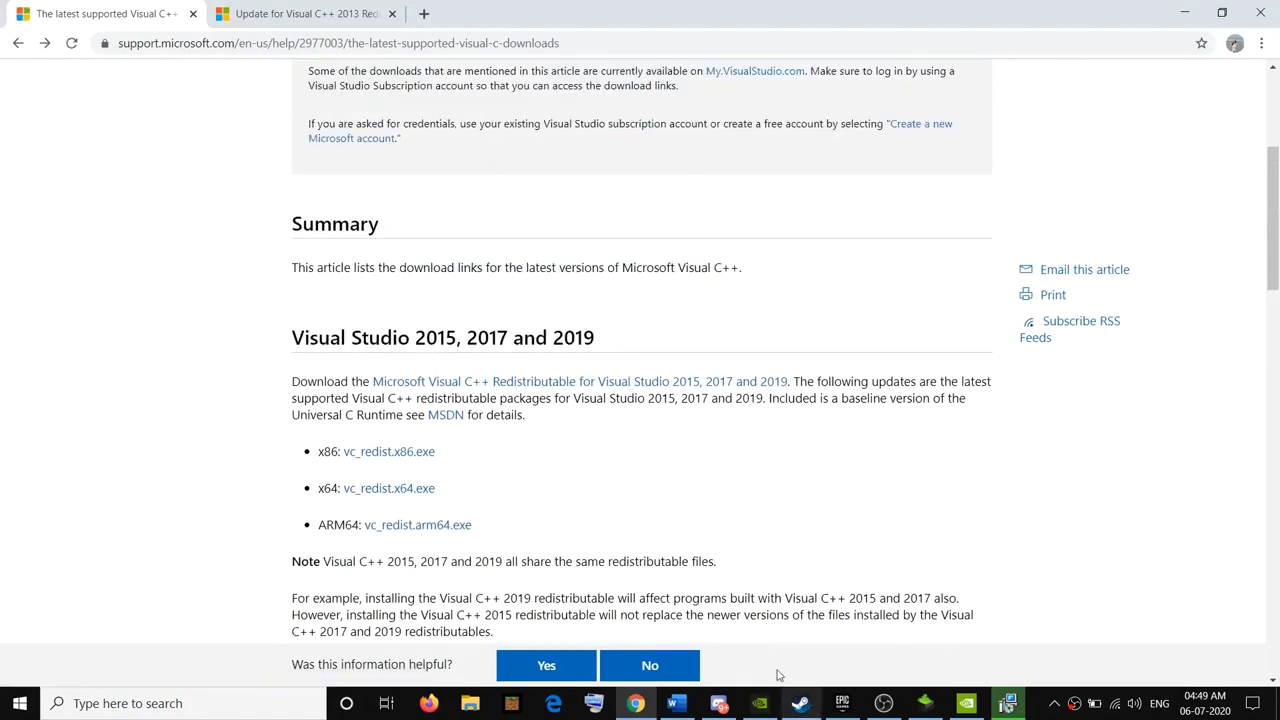
pyautogui.click(1007, 703)
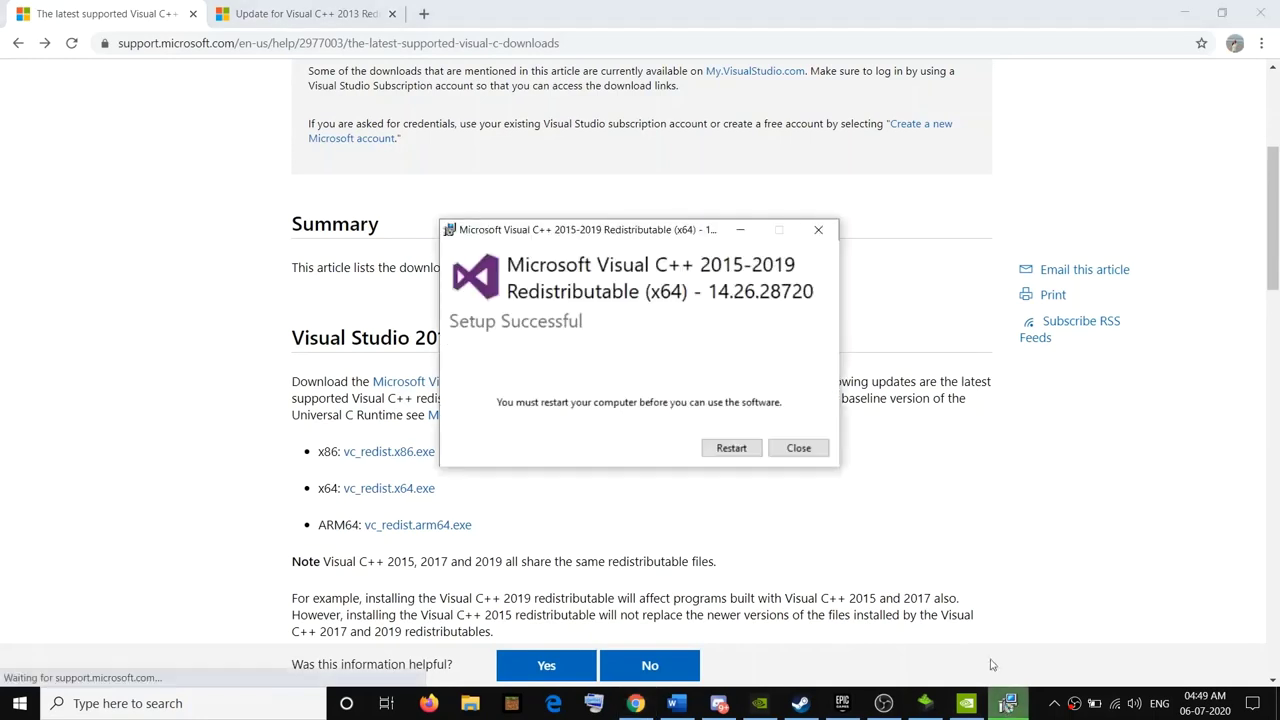
pyautogui.click(797, 448)
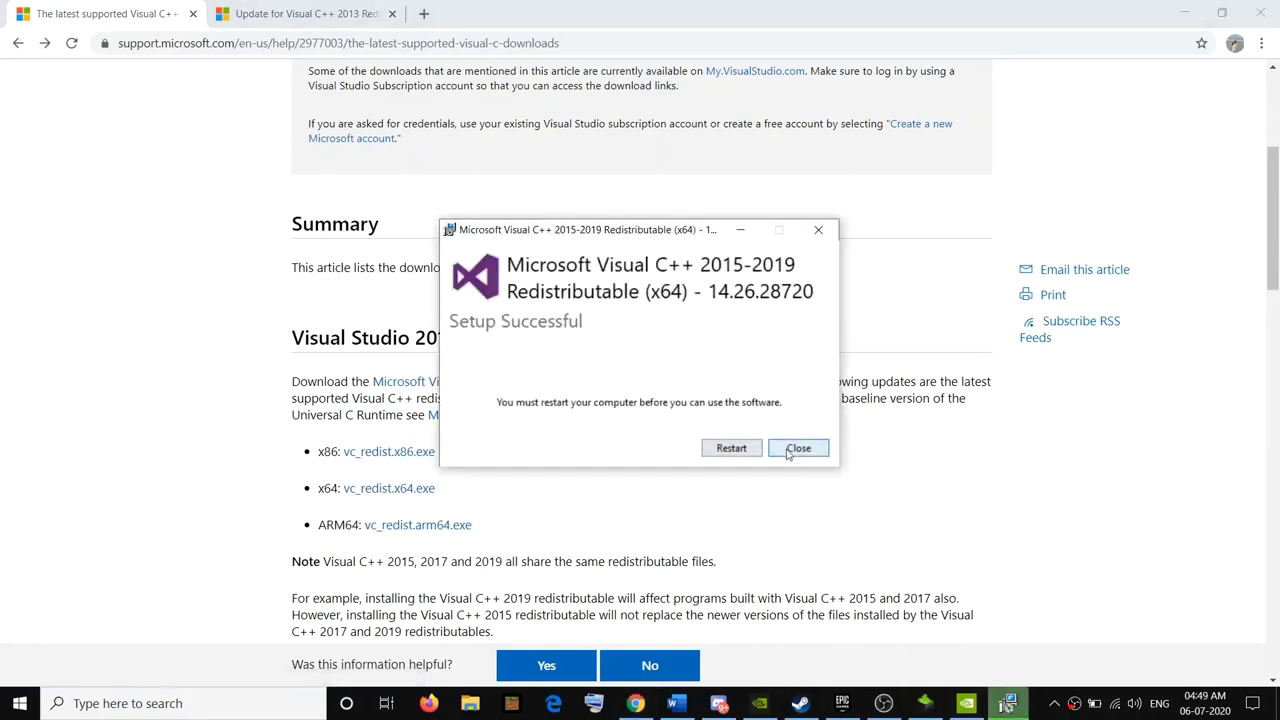
# Look at the power options for restarting the computer and dismiss them
pyautogui.click(19, 703)
pyautogui.click(20, 667)
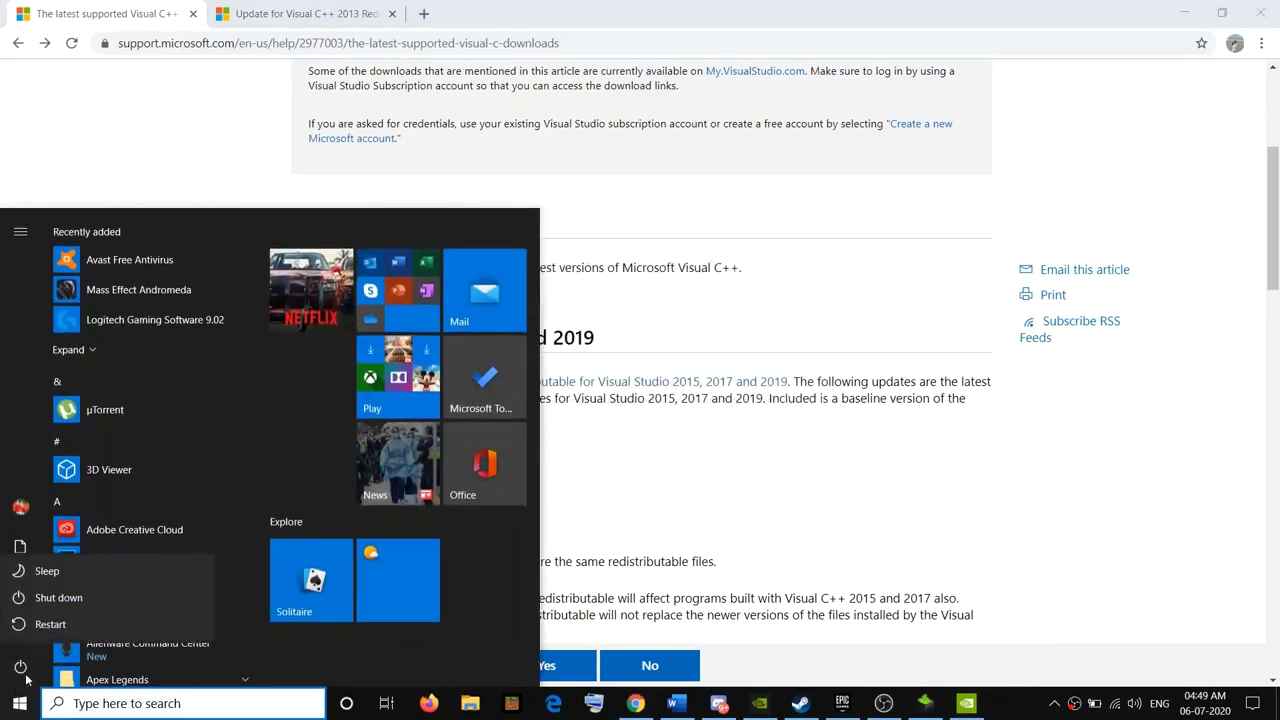
pyautogui.press('Escape')
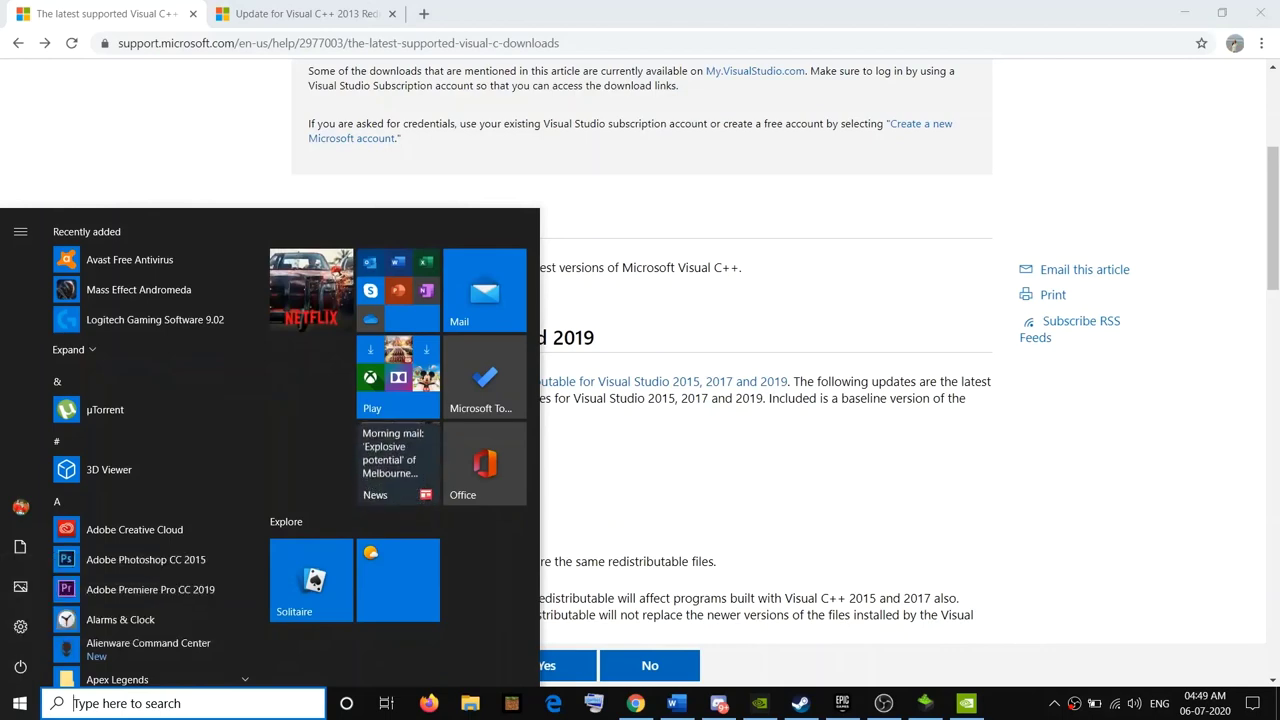
# Switch to the Word checklist and read item 3 about running Epic Games Client, Steam and the game as an administrator
pyautogui.click(673, 703)
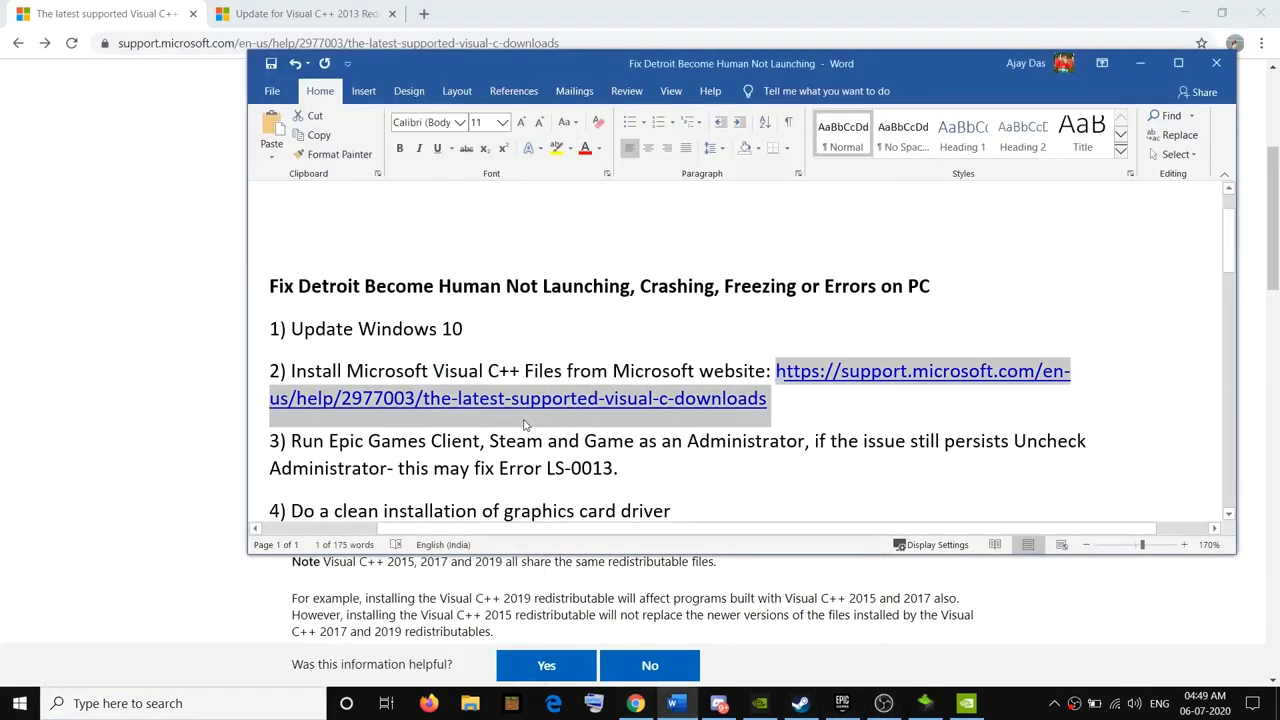
pyautogui.scroll(-3, 380, 446)
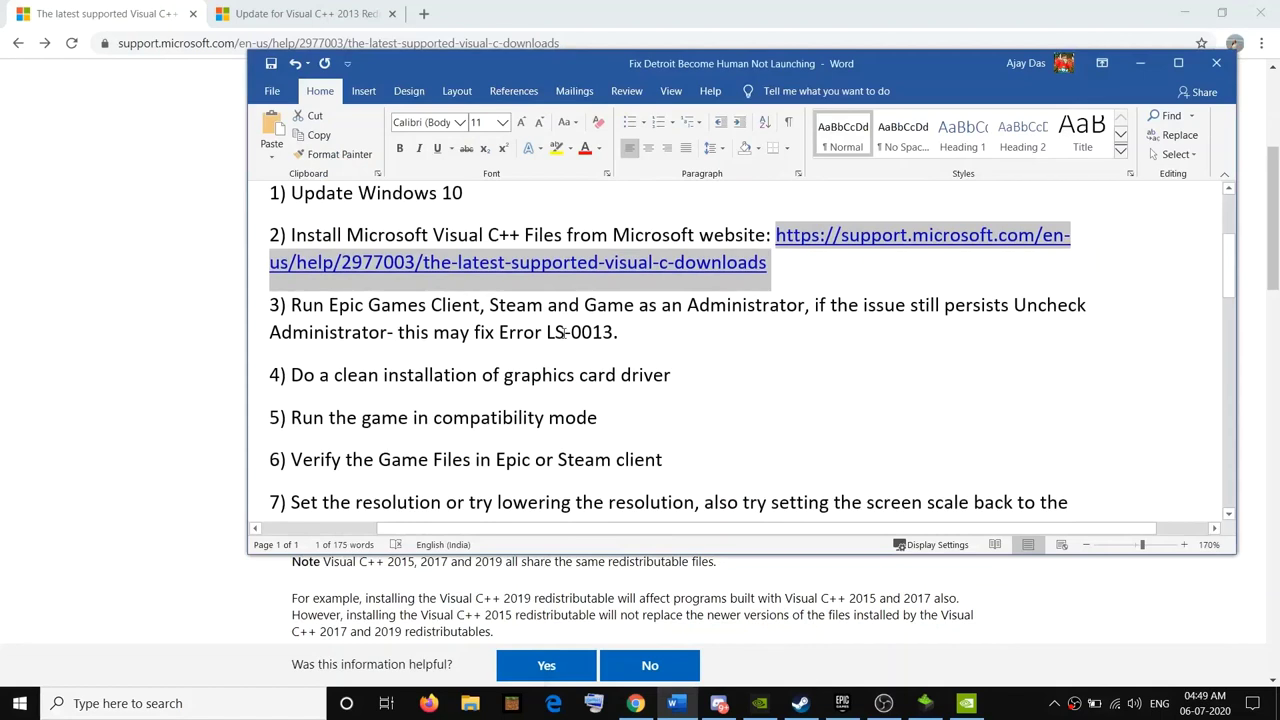
pyautogui.moveTo(291, 307); pyautogui.dragTo(370, 307)
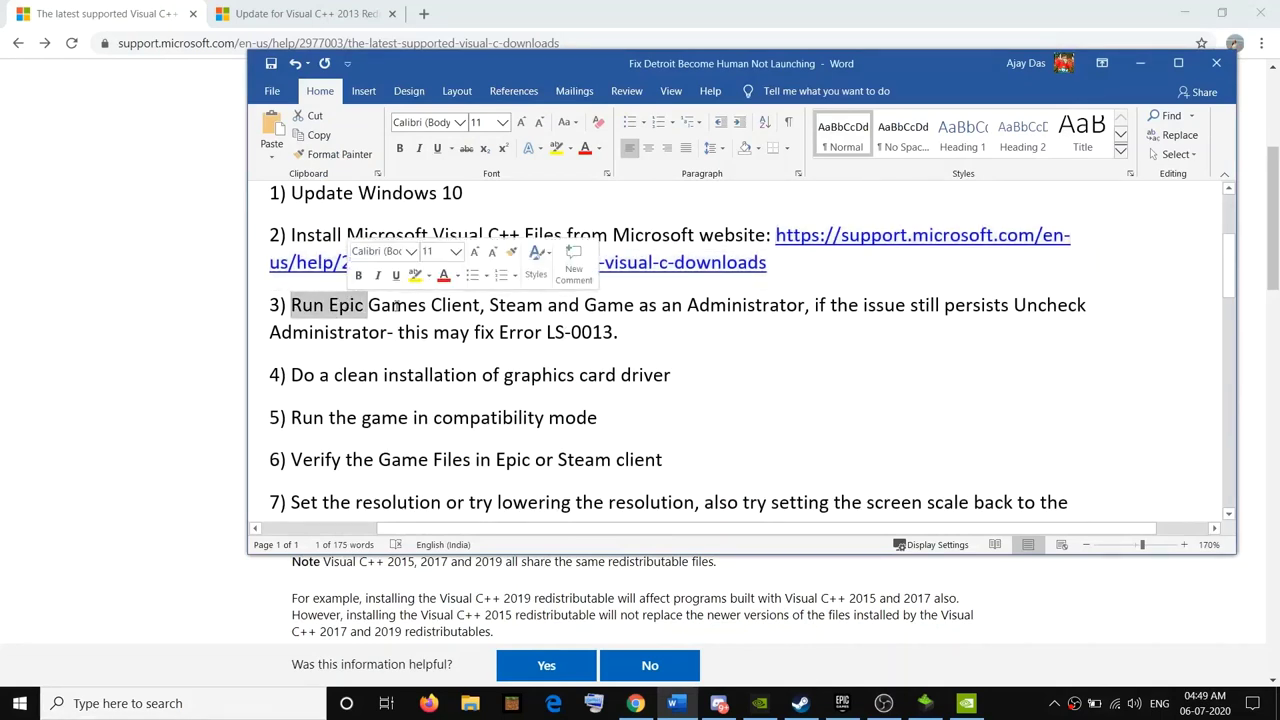
pyautogui.click(408, 305)
pyautogui.moveTo(519, 305); pyautogui.dragTo(498, 305)
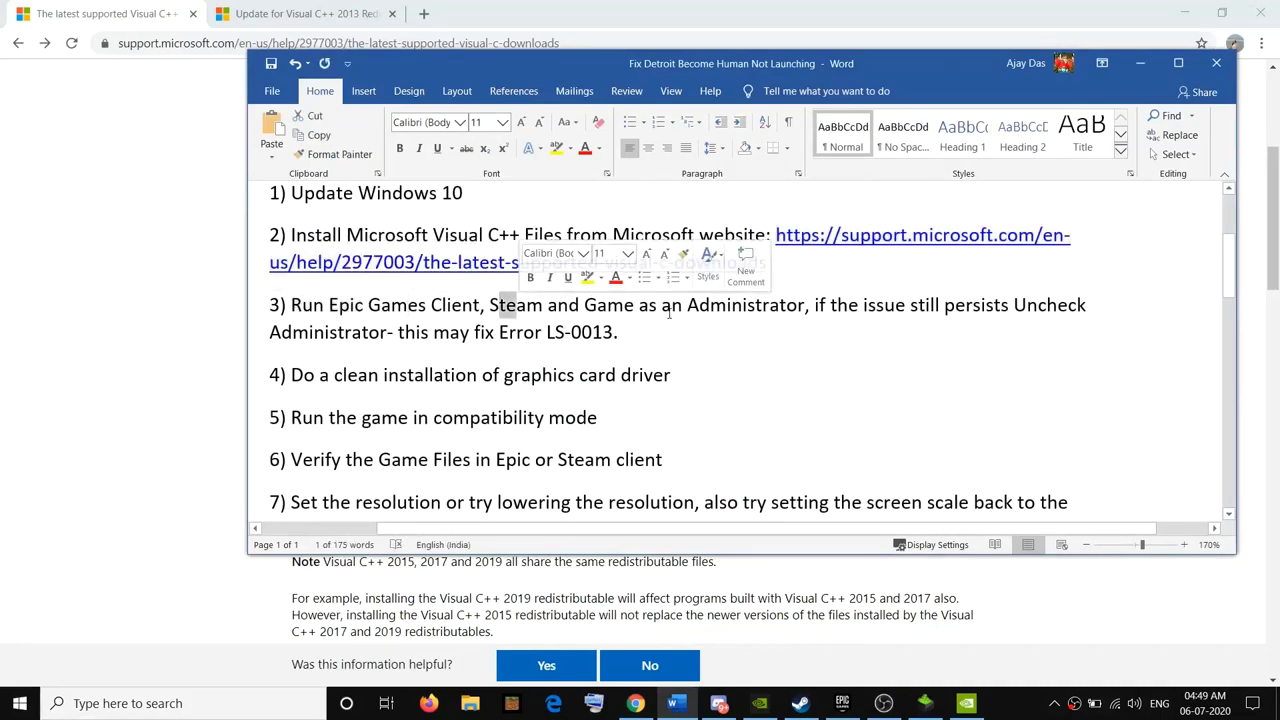
pyautogui.moveTo(607, 307); pyautogui.dragTo(806, 305)
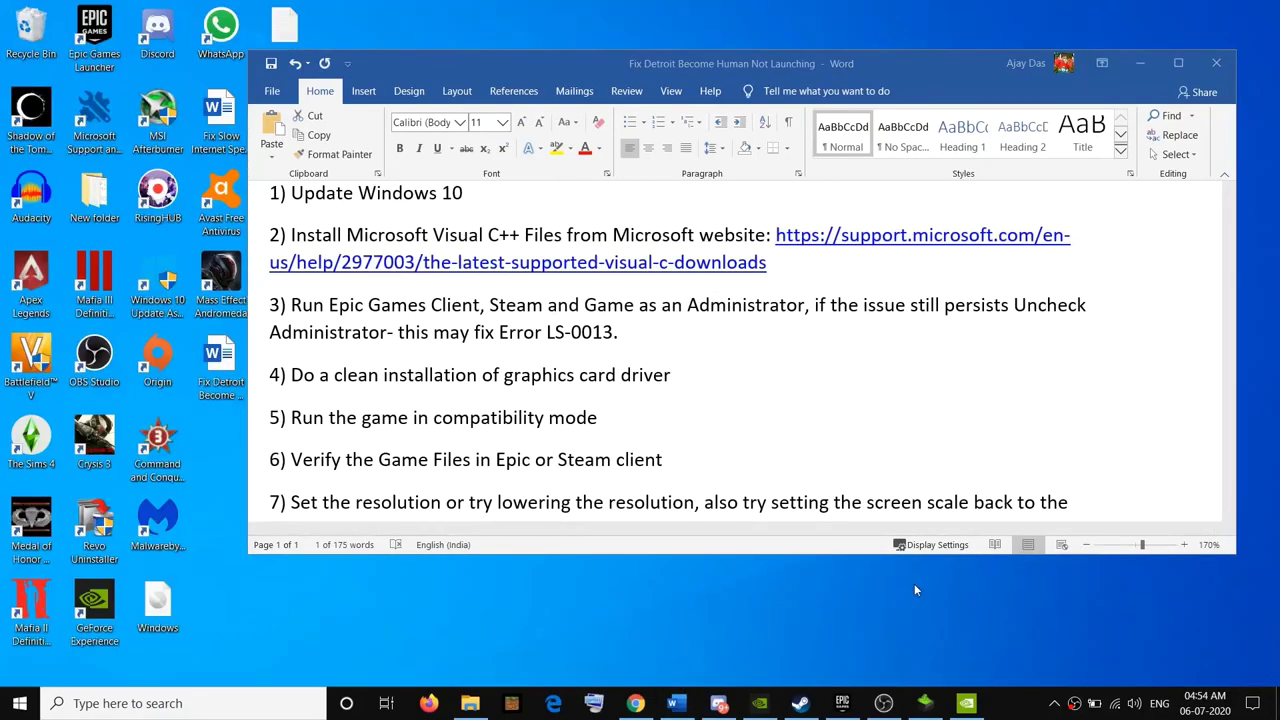
# Search Windows for Steam and open the file location of its shortcut
pyautogui.click(118, 703)
pyautogui.write('stem')
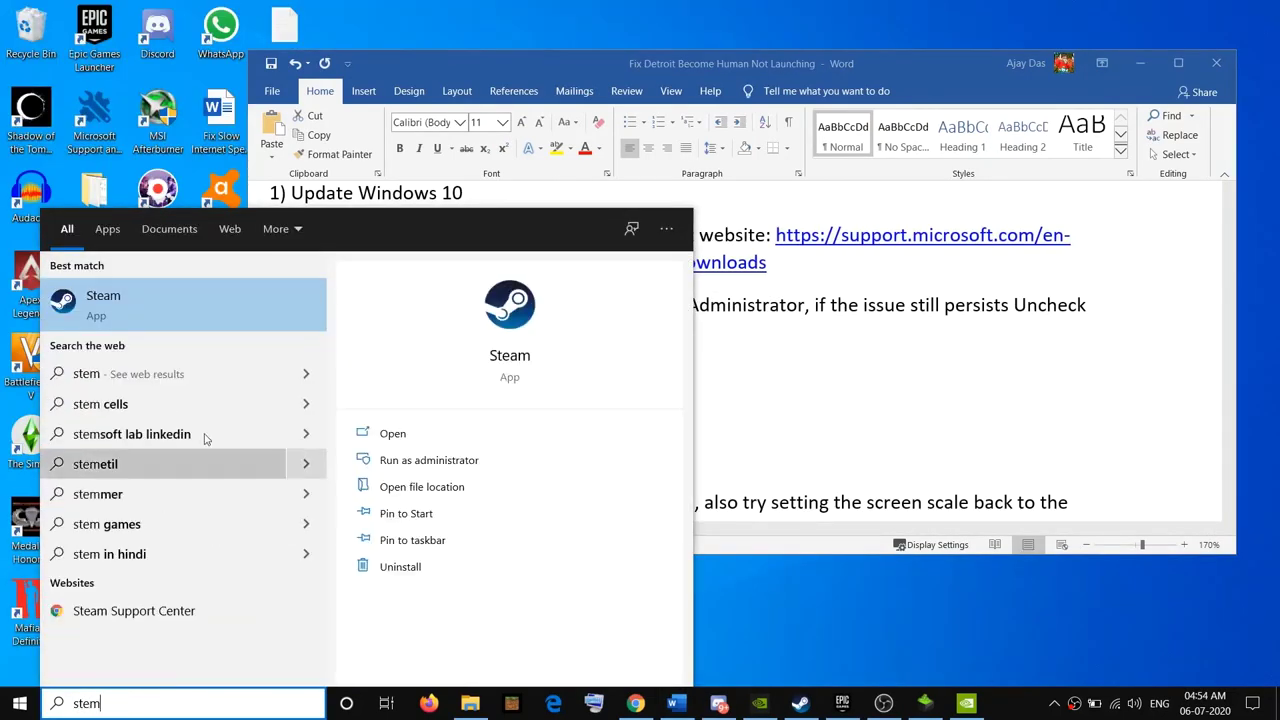
pyautogui.press('BackSpace')
pyautogui.write('am')
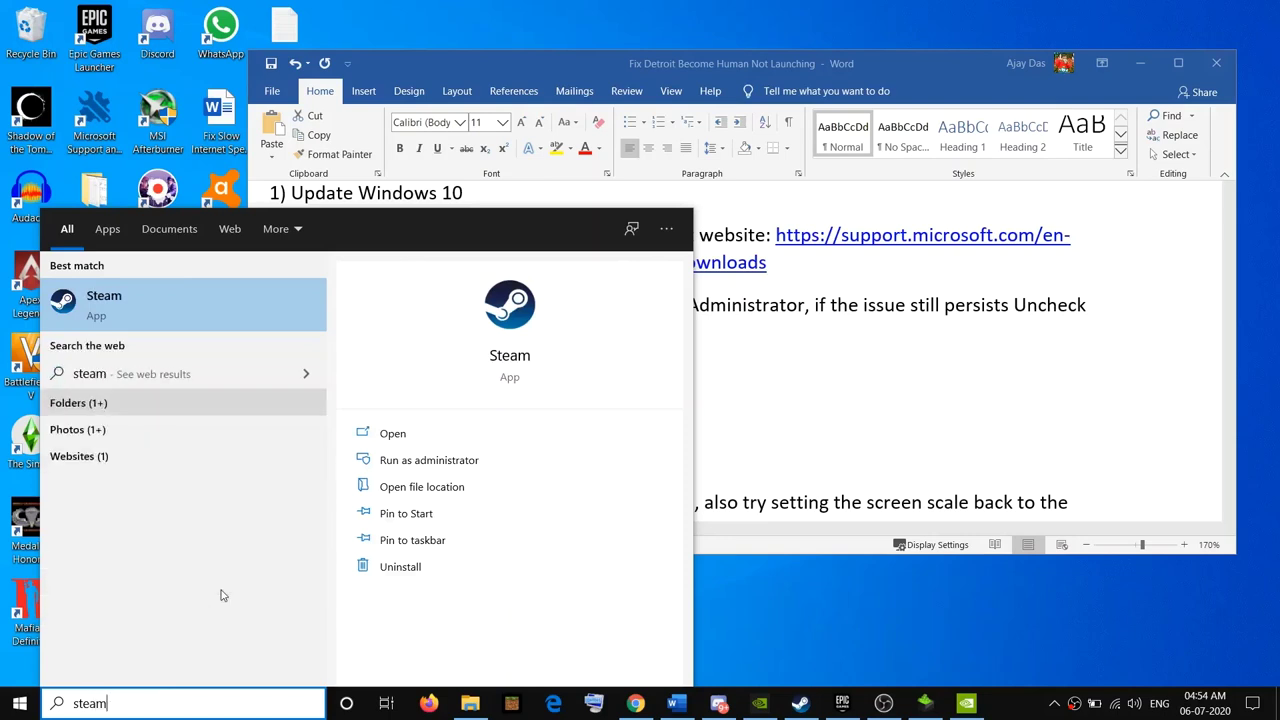
pyautogui.rightClick(131, 320)
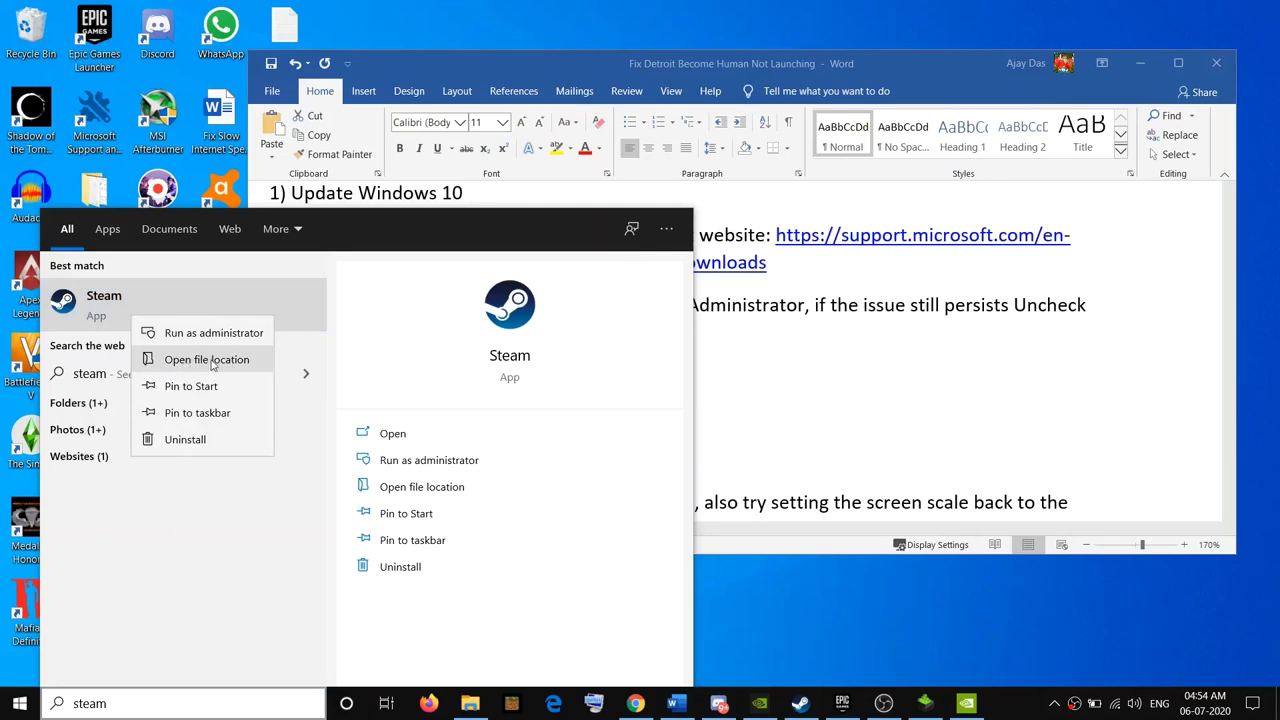
pyautogui.click(208, 360)
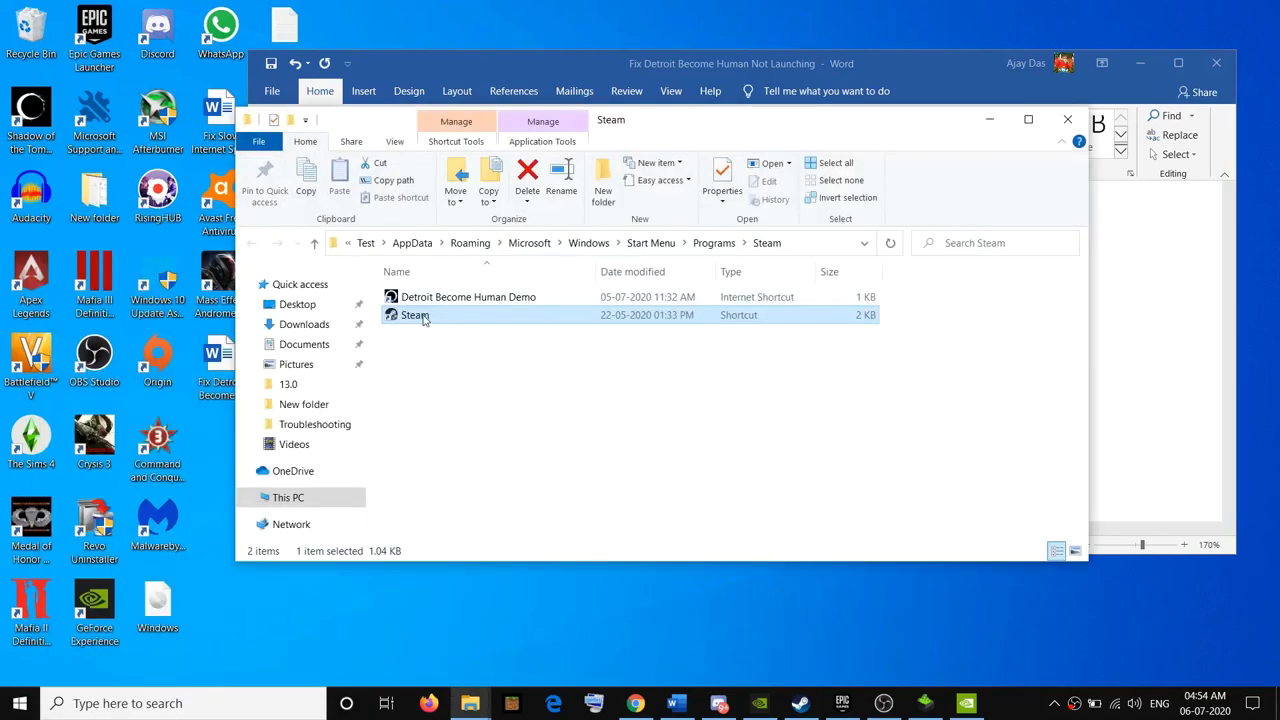
# Make sure the Steam shortcut's compatibility properties have Run this program as an administrator enabled, and confirm them
pyautogui.rightClick(421, 315)
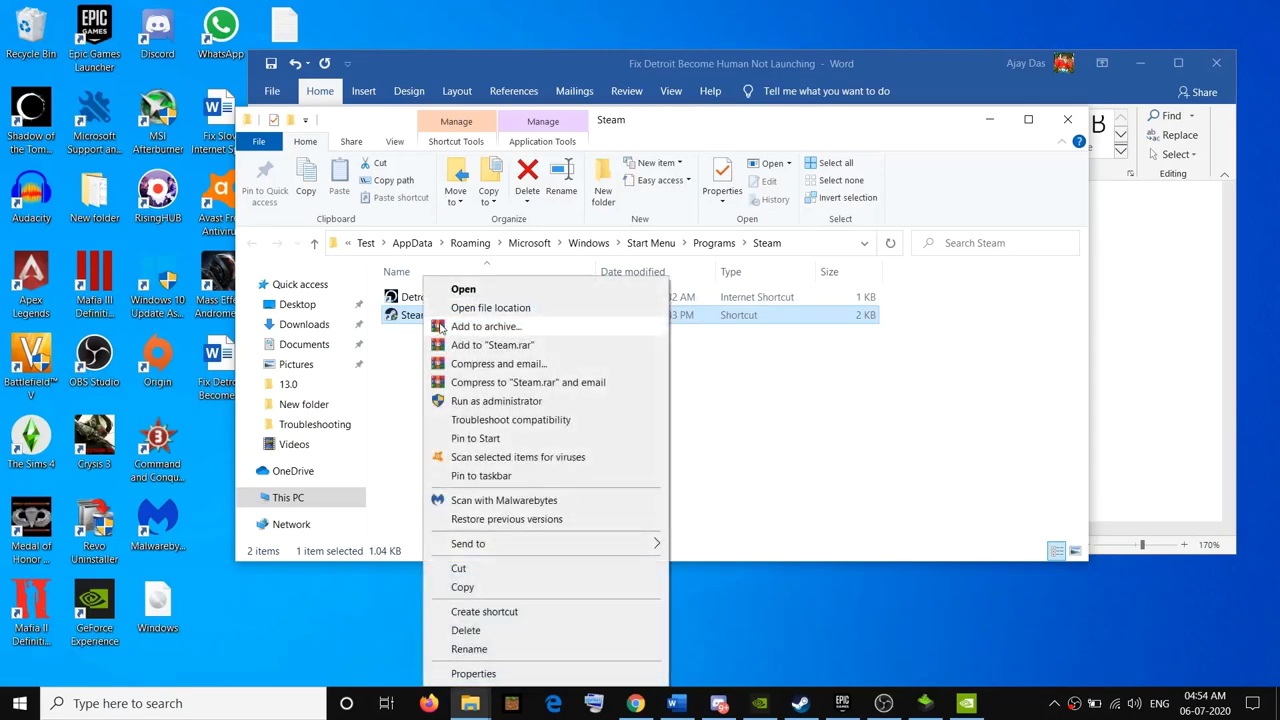
pyautogui.click(474, 674)
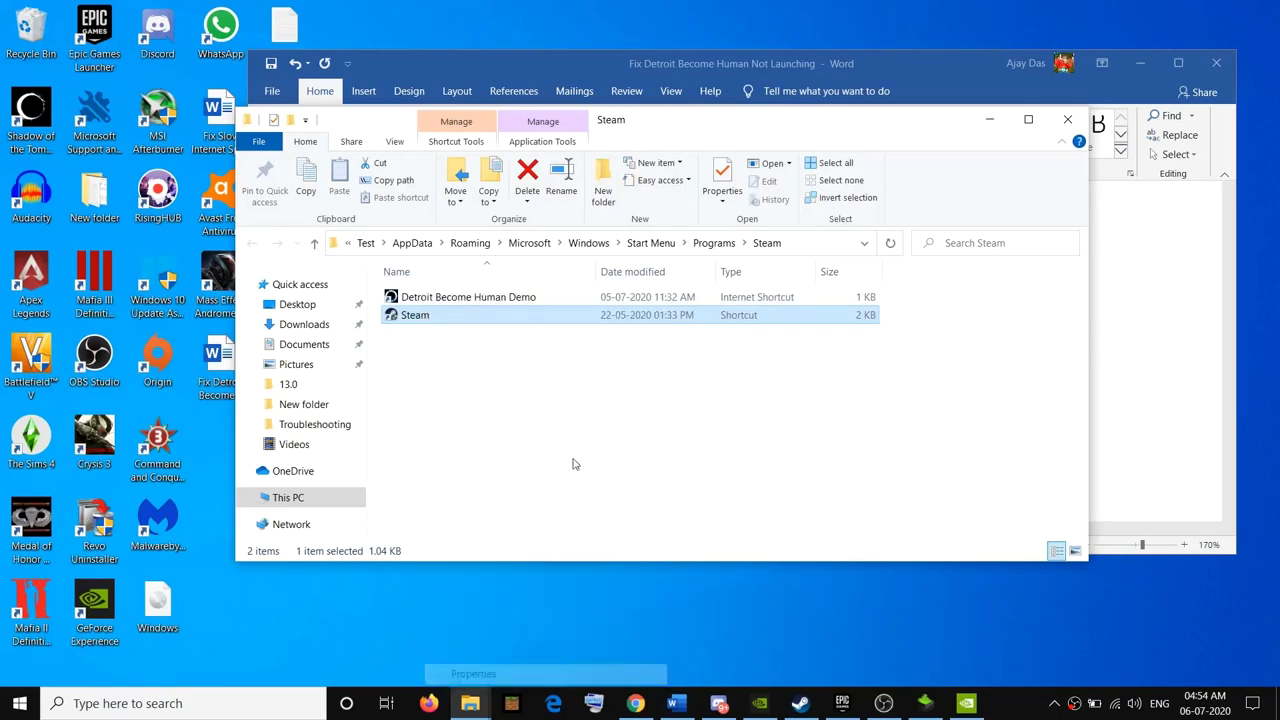
pyautogui.moveTo(603, 260); pyautogui.dragTo(572, 135)
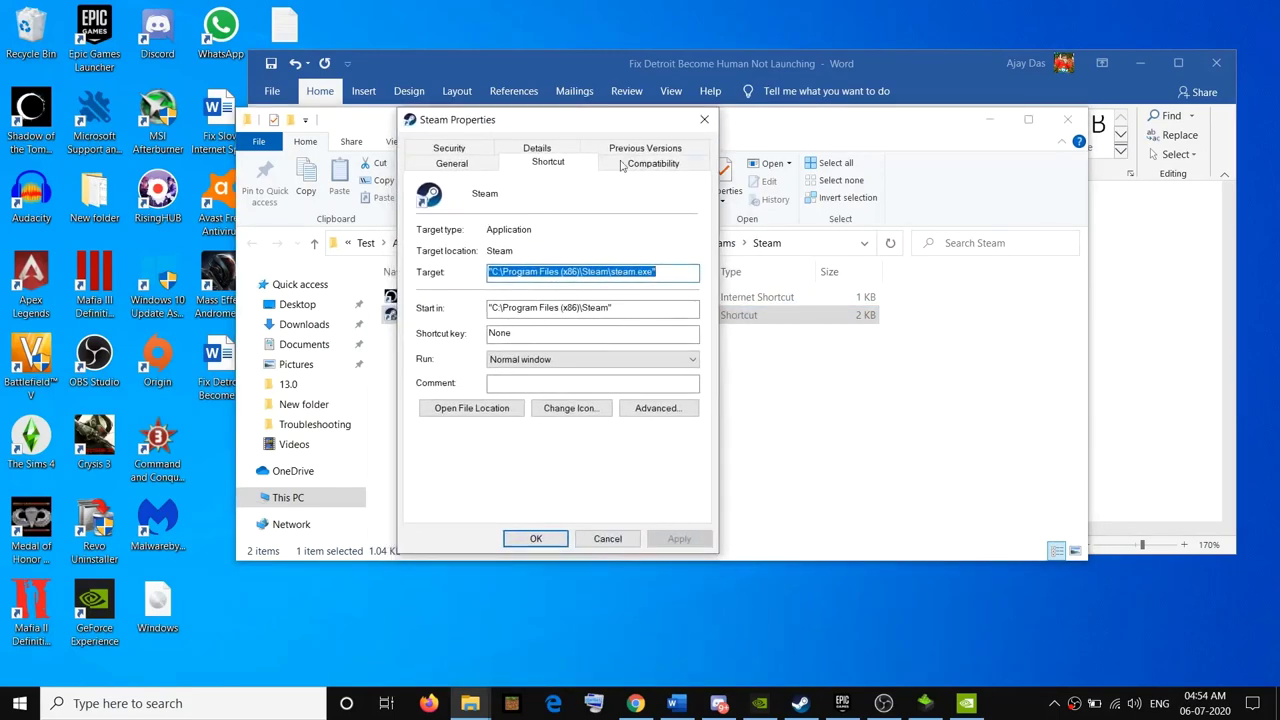
pyautogui.click(666, 168)
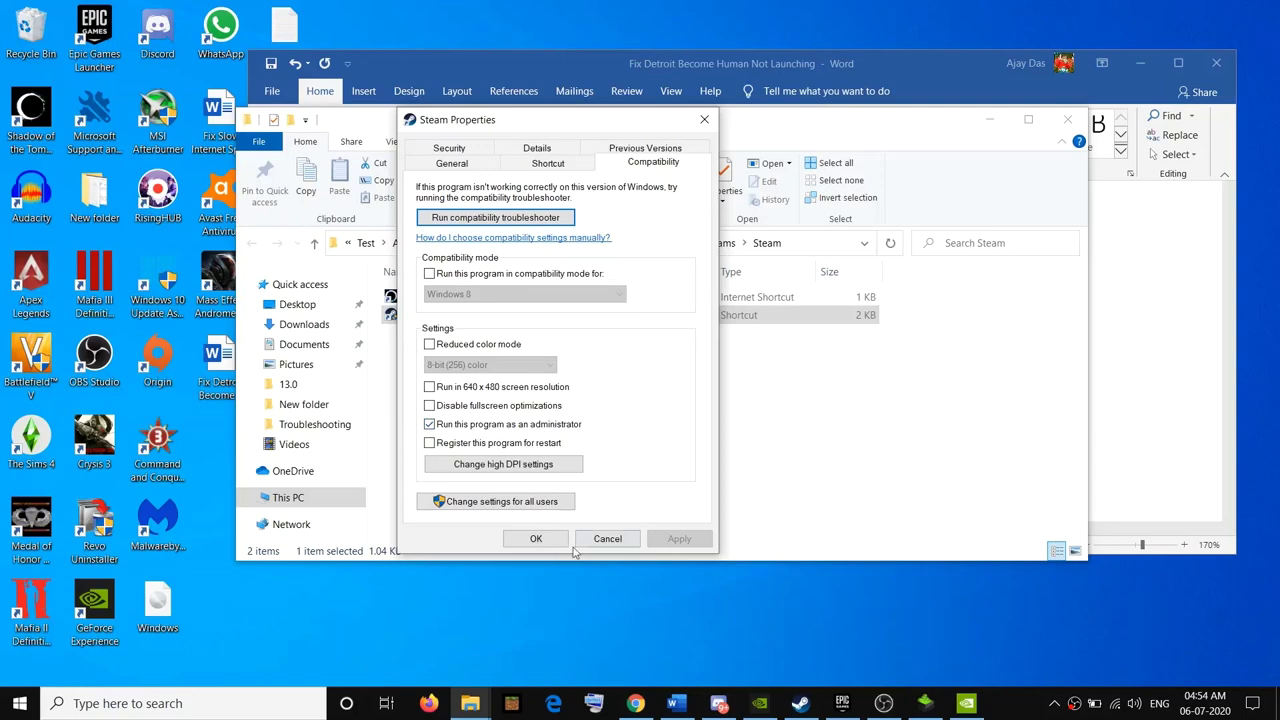
pyautogui.click(536, 540)
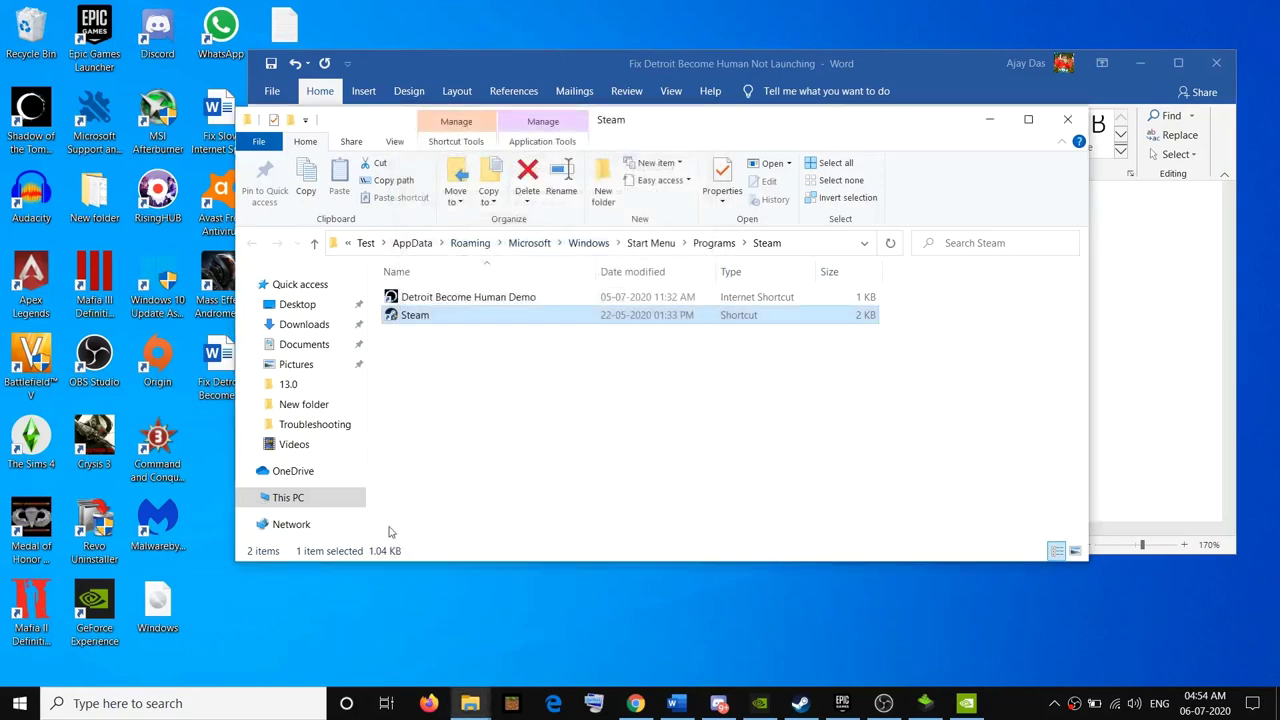
# Search Windows for Epic Games Launcher and launch it
pyautogui.click(152, 705)
pyautogui.write('epic Games Launcher')
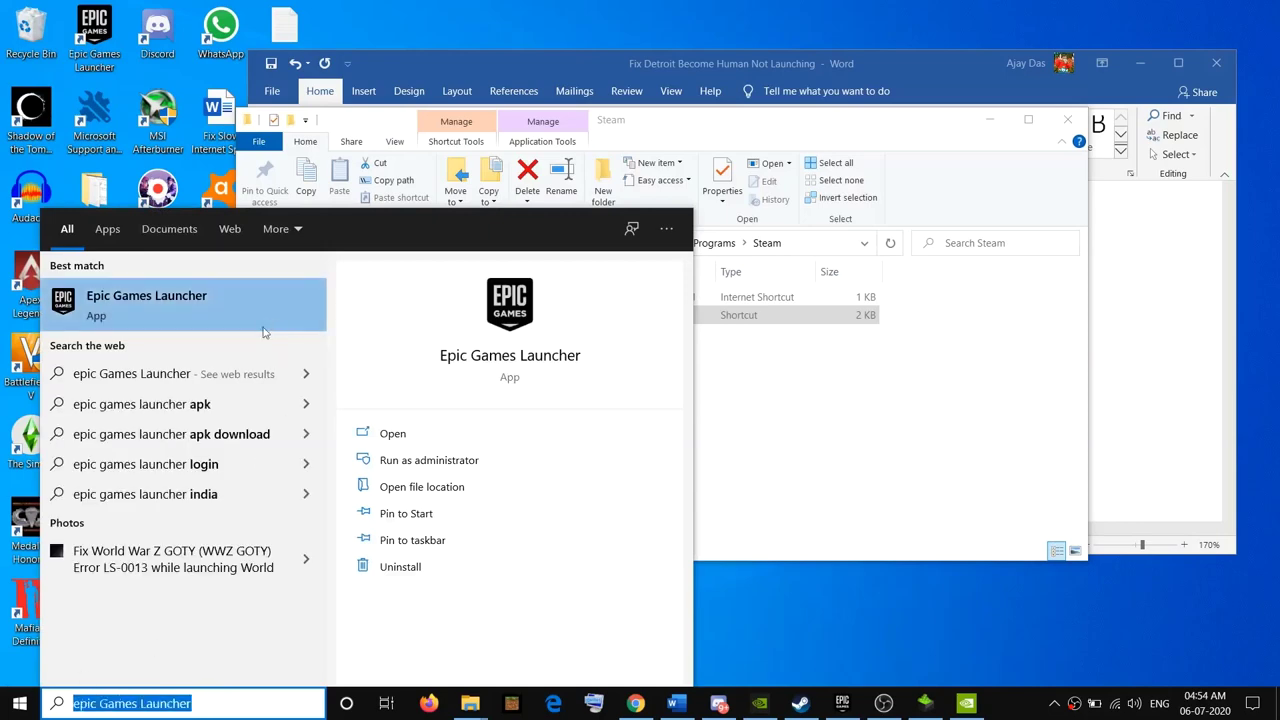
pyautogui.click(157, 300)
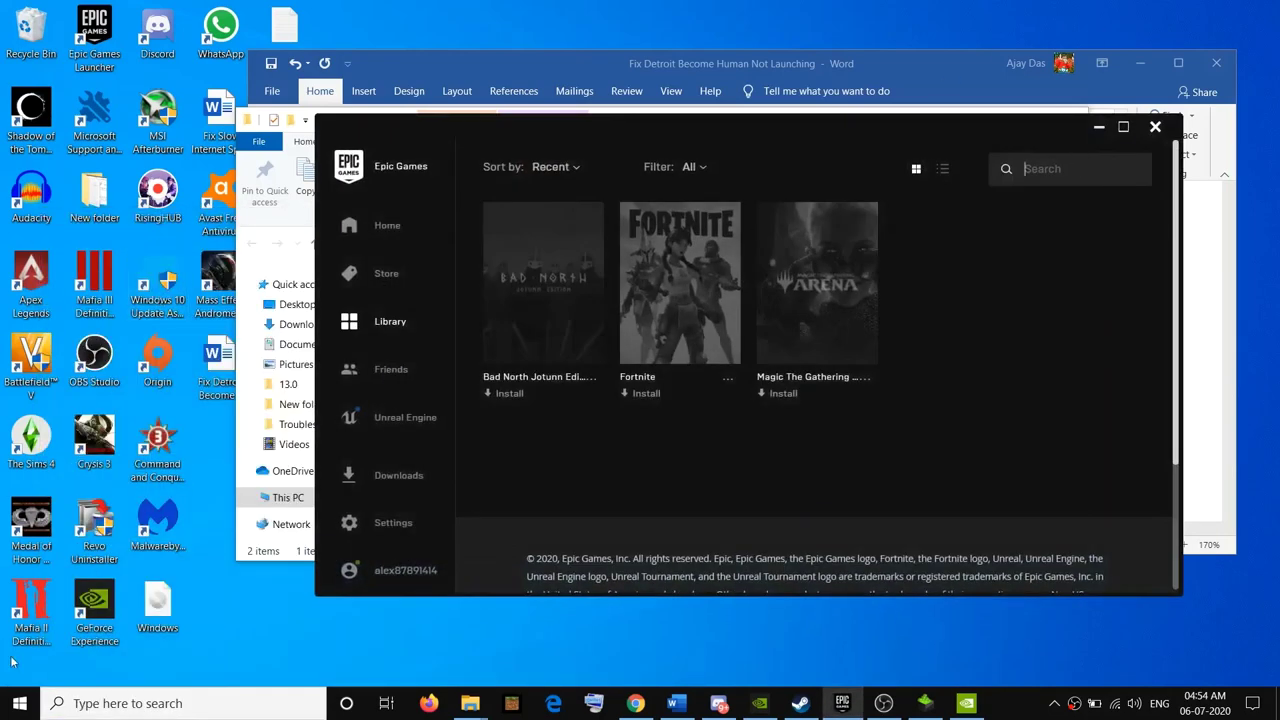
# Find Epic Games Launcher in the Windows search again and open its shortcut's file location
pyautogui.click(153, 702)
pyautogui.write('epic')
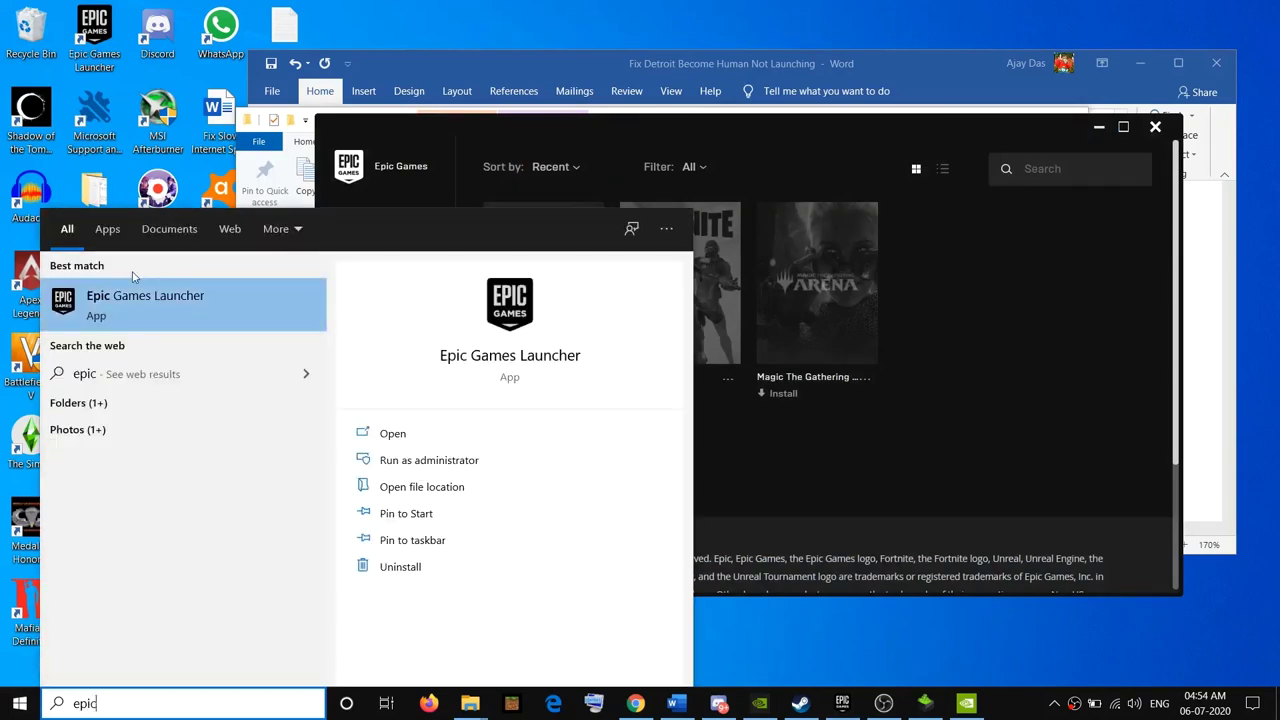
pyautogui.rightClick(138, 314)
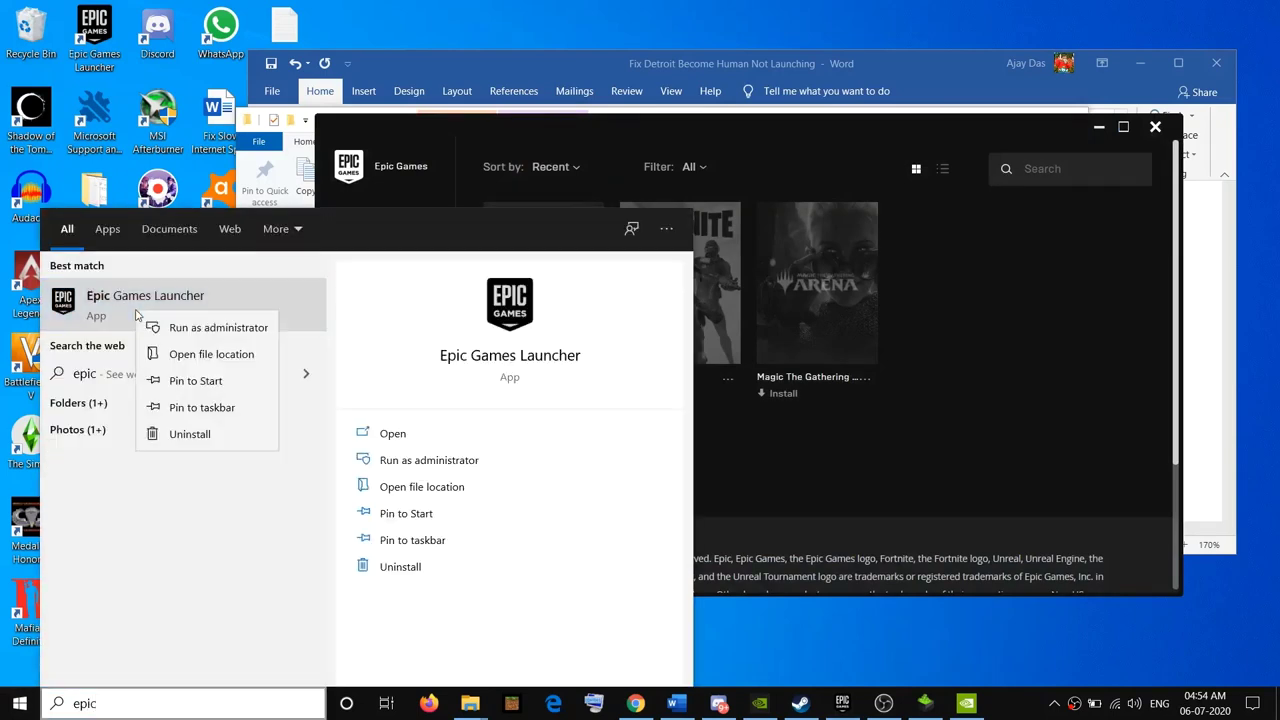
pyautogui.click(234, 358)
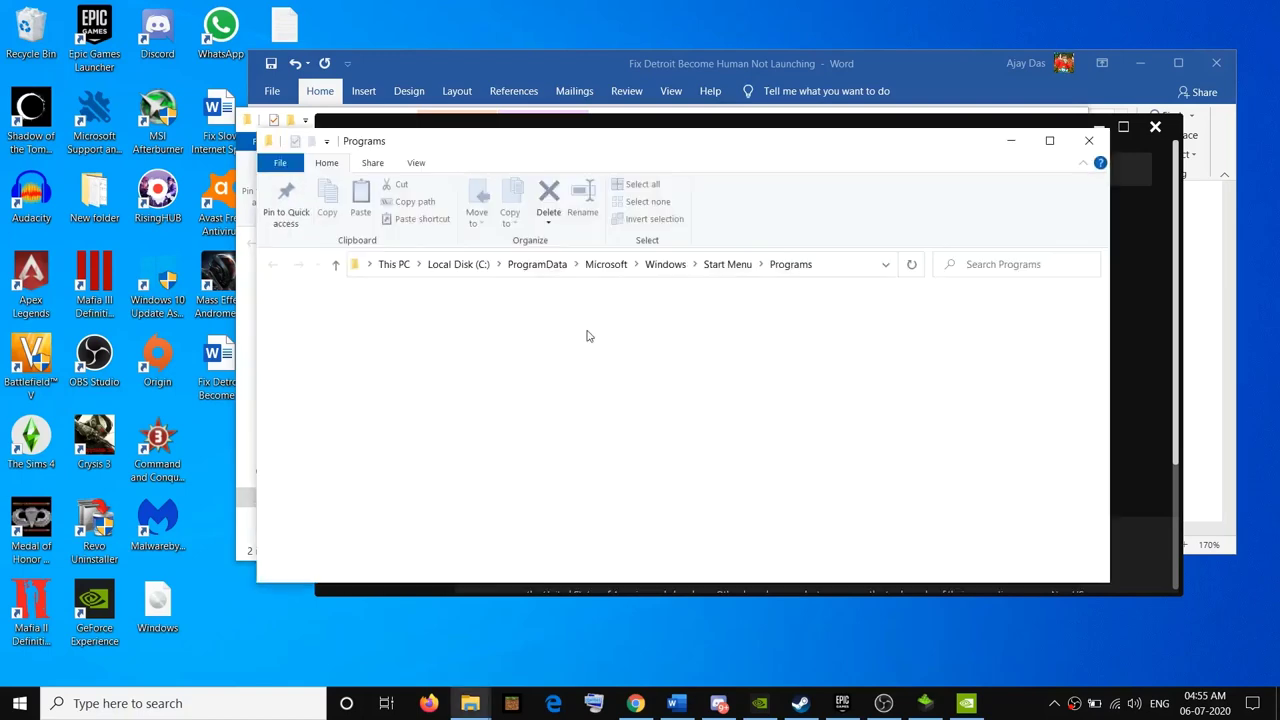
# Enable Run this program as an administrator in the Epic Games Launcher shortcut's compatibility properties, then apply and confirm the change
pyautogui.scroll(-5, 600, 450)
pyautogui.scroll(1, 531, 406)
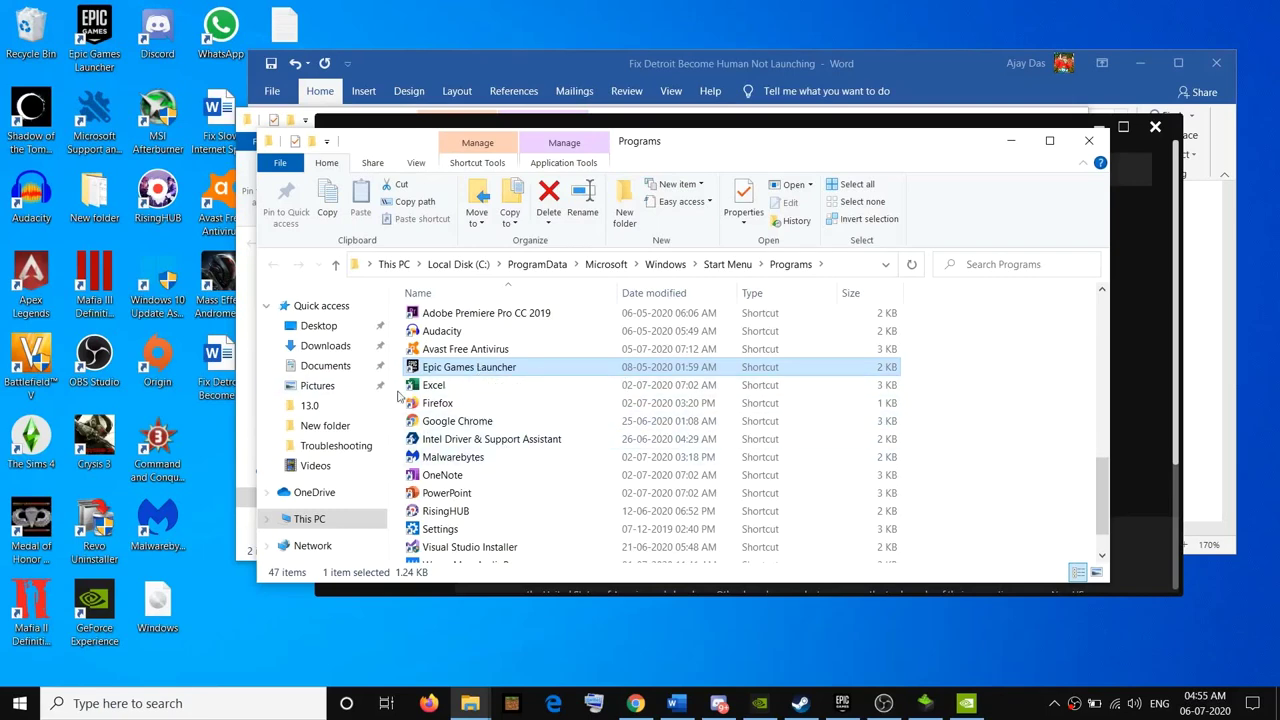
pyautogui.rightClick(437, 367)
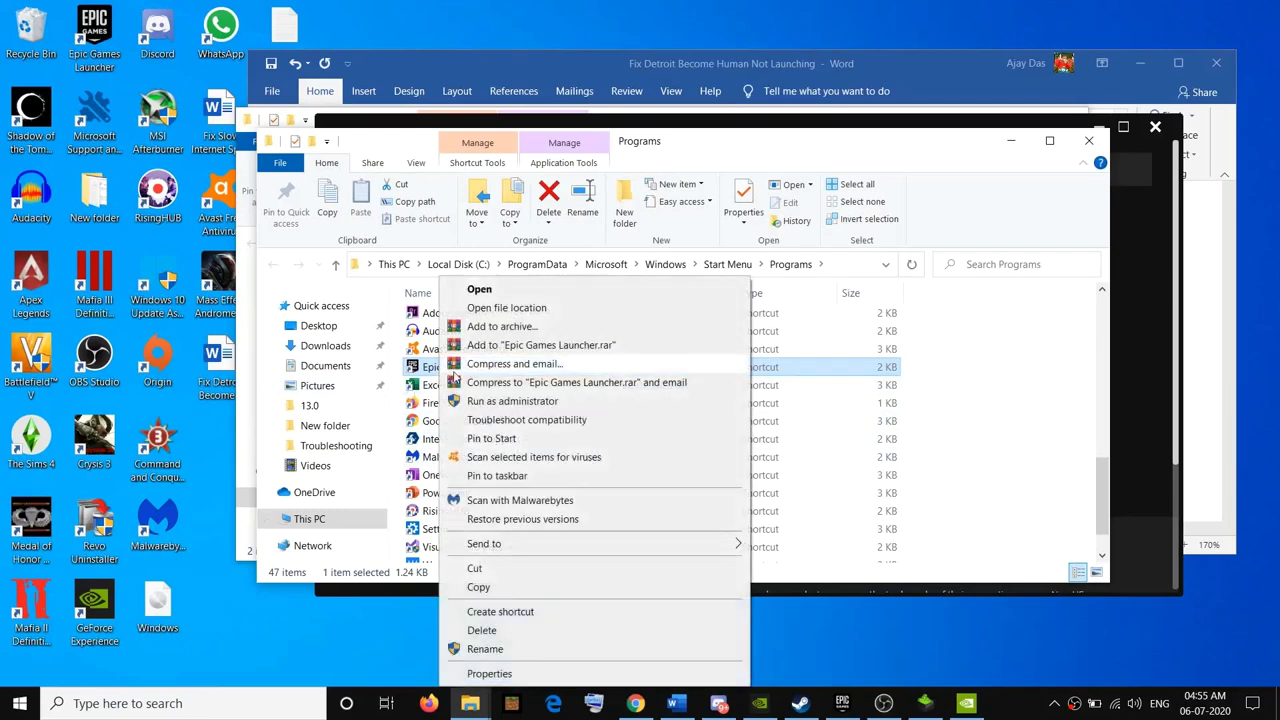
pyautogui.click(503, 677)
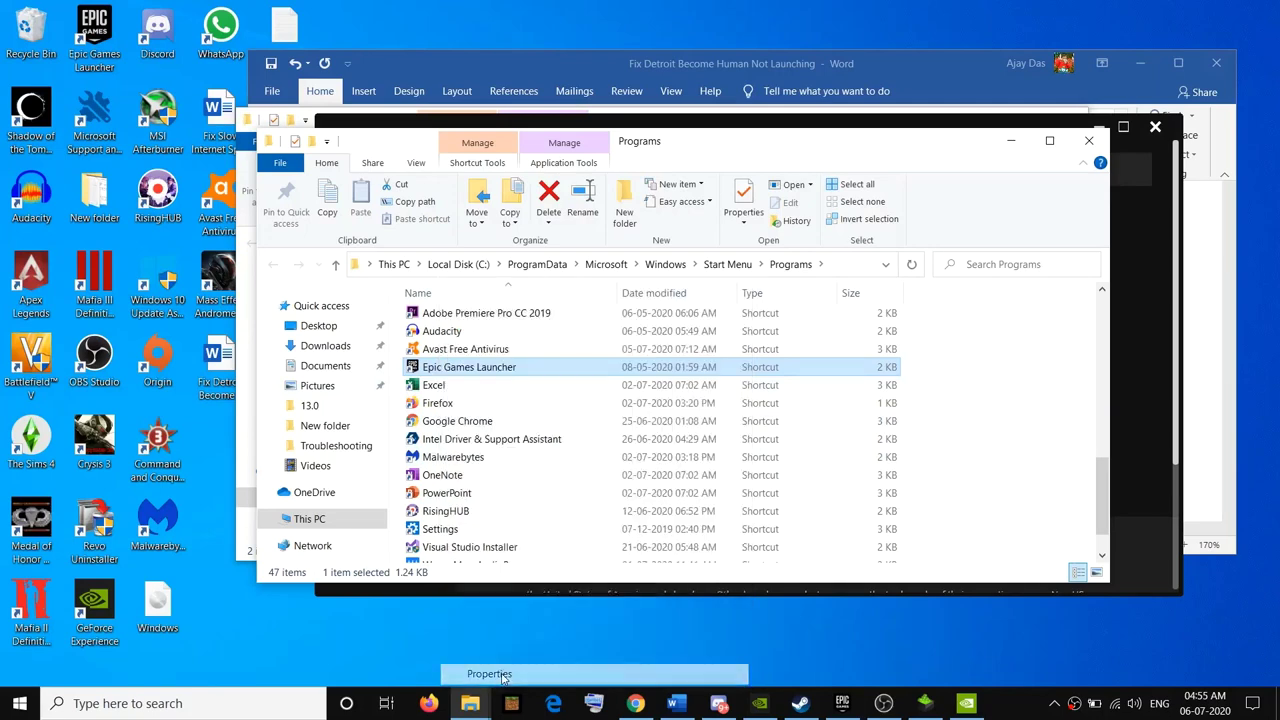
pyautogui.click(690, 287)
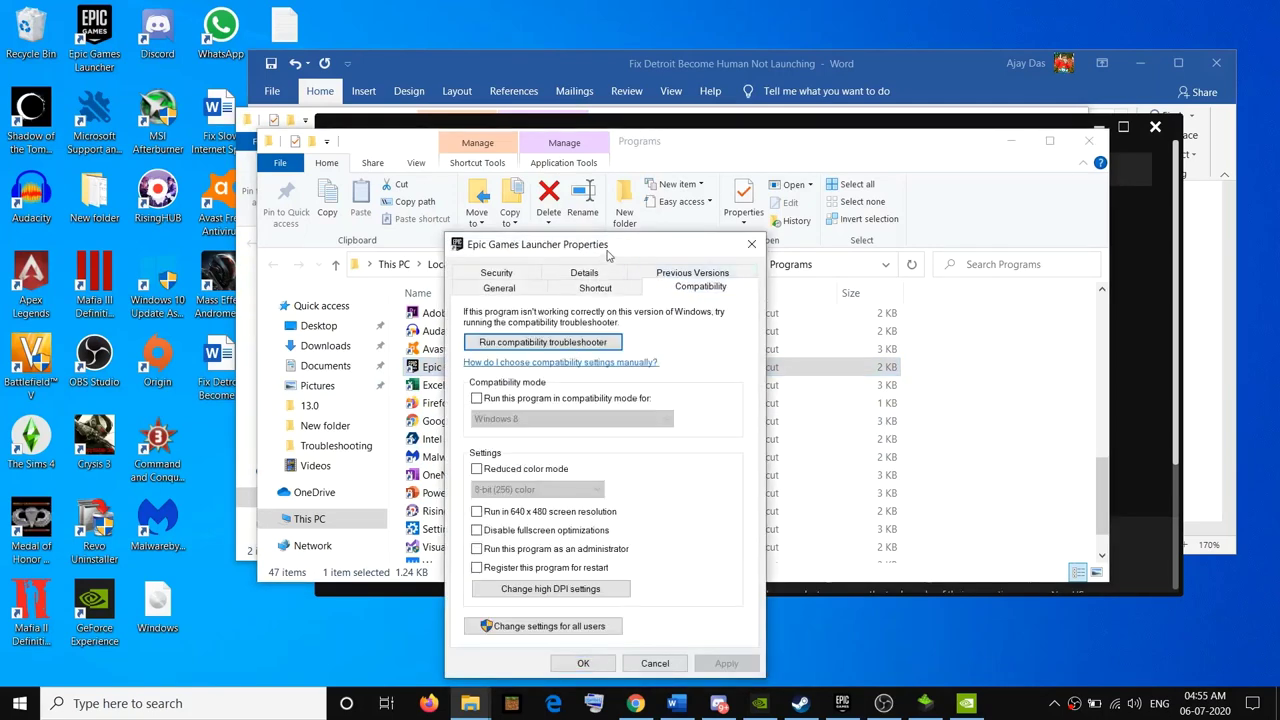
pyautogui.moveTo(607, 255); pyautogui.dragTo(644, 112)
pyautogui.click(514, 407)
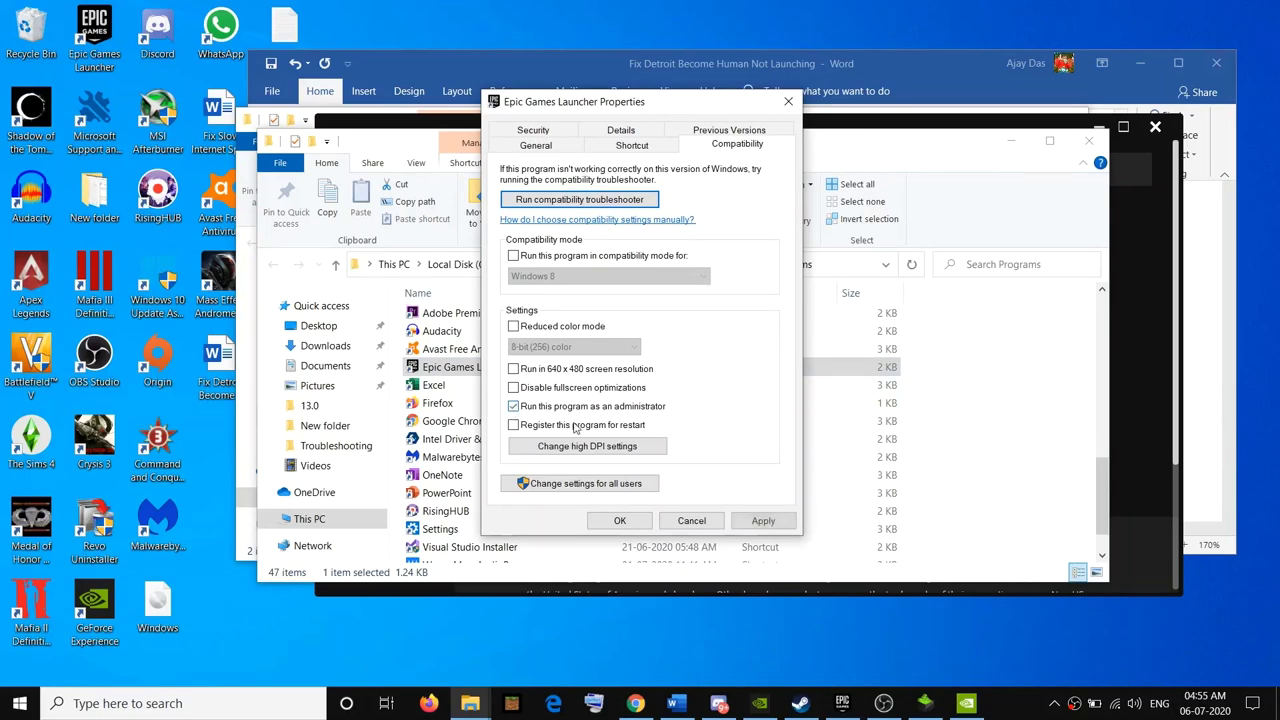
pyautogui.click(763, 521)
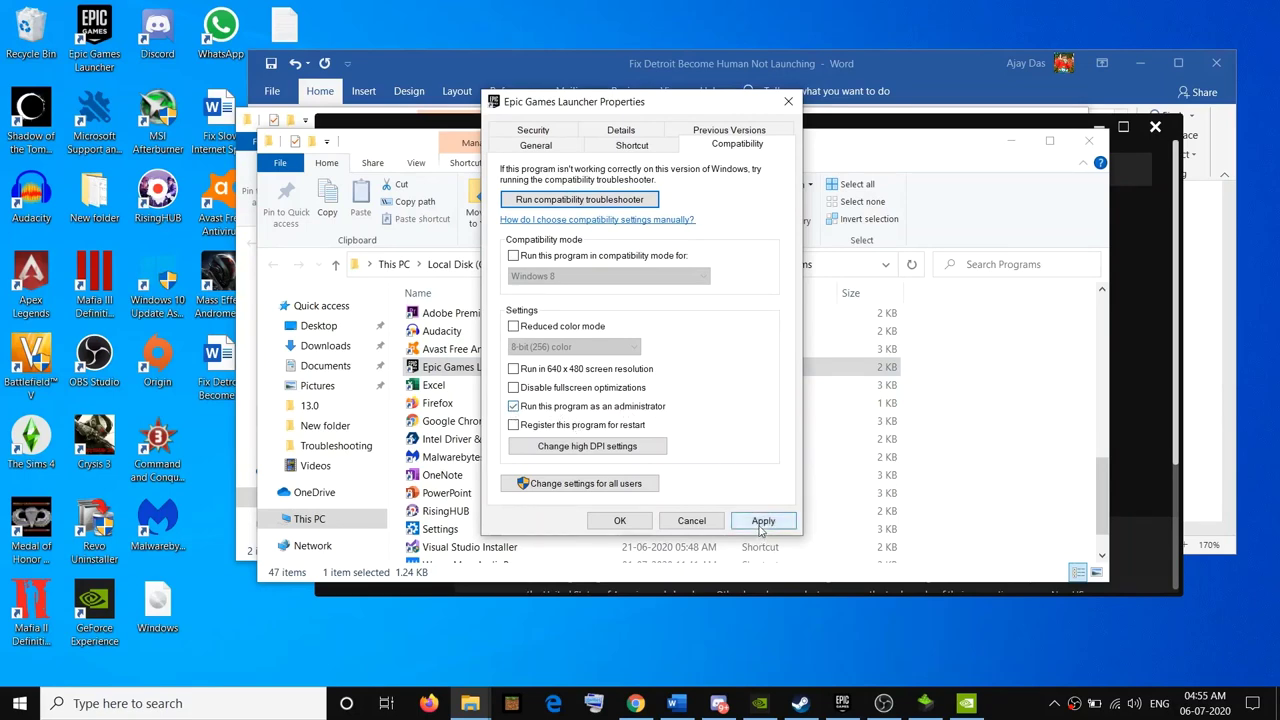
pyautogui.click(620, 520)
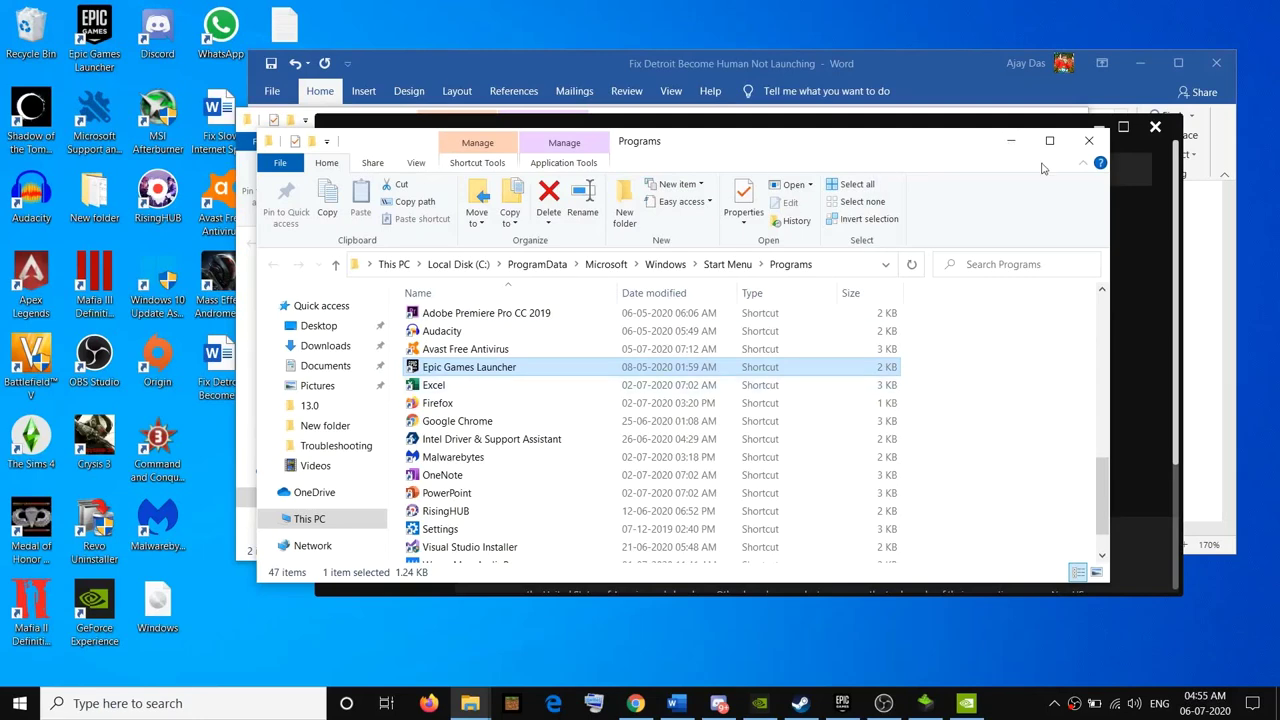
# Maximize the folder window and browse to C:\Program Files (x86)\Steam\steamapps\common to look for the game's folder
pyautogui.click(1049, 140)
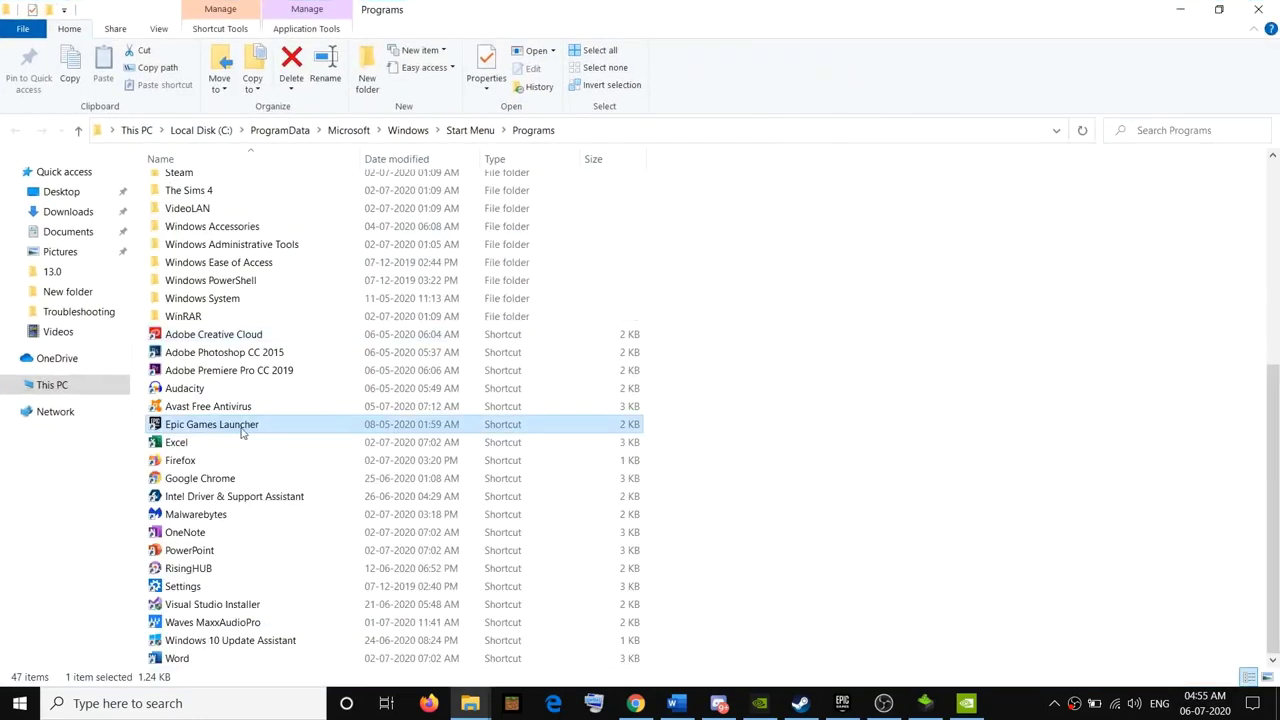
pyautogui.click(70, 390)
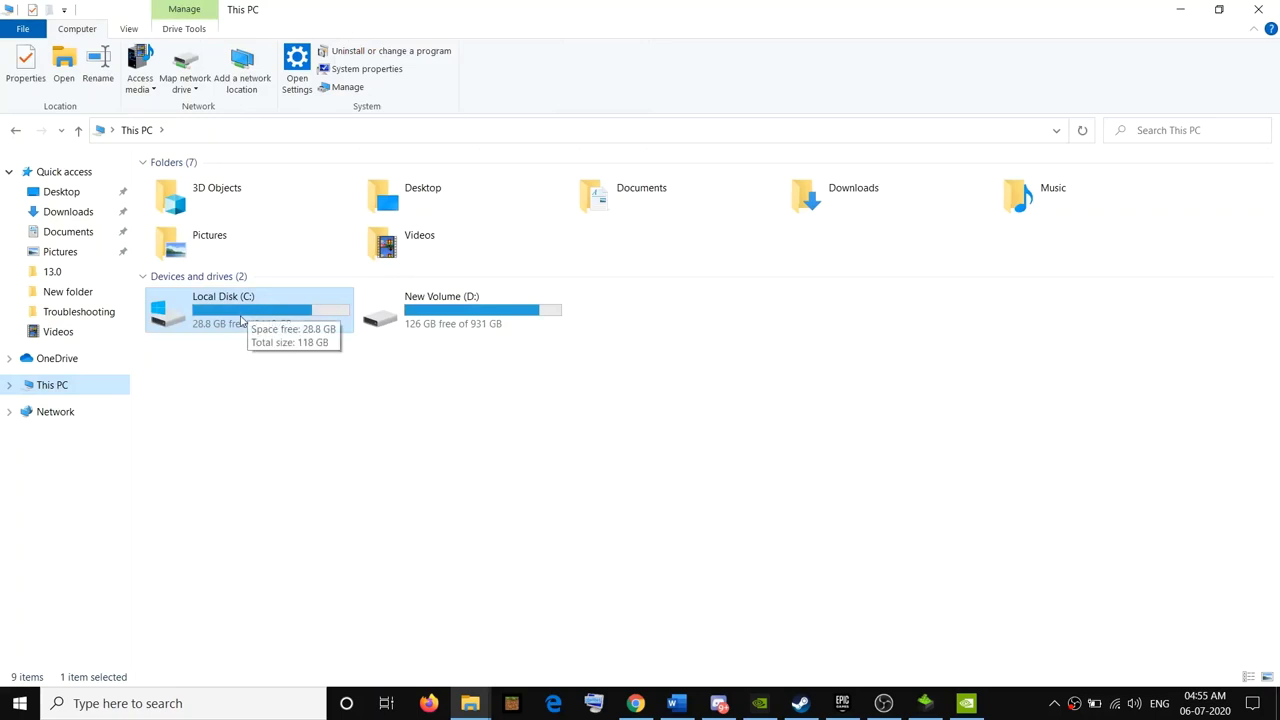
pyautogui.doubleClick(240, 326)
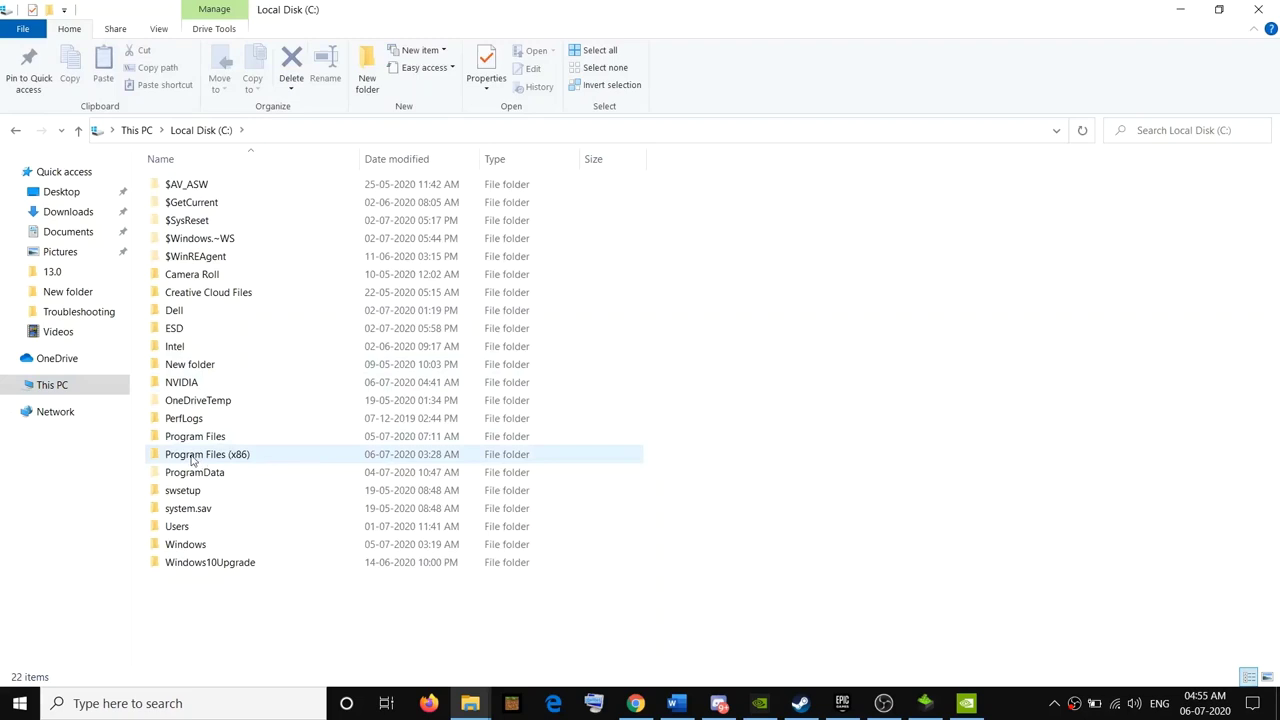
pyautogui.doubleClick(228, 458)
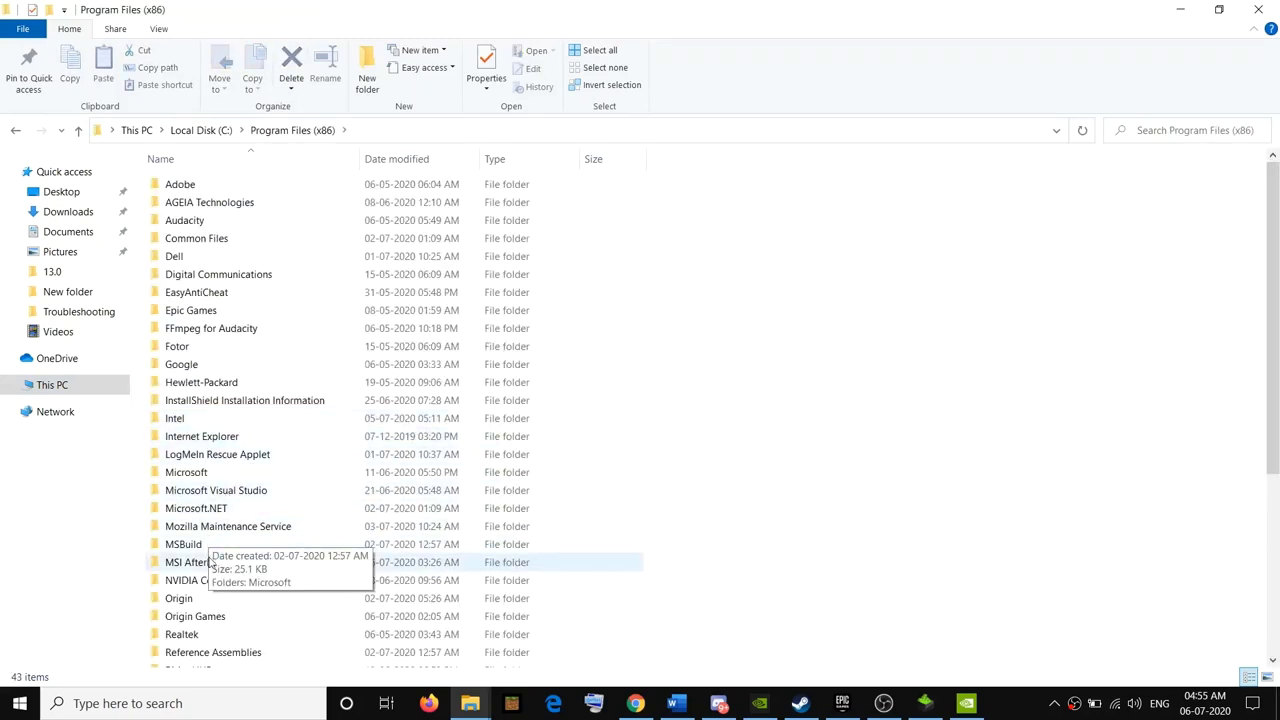
pyautogui.scroll(-3, 215, 562)
pyautogui.doubleClick(180, 551)
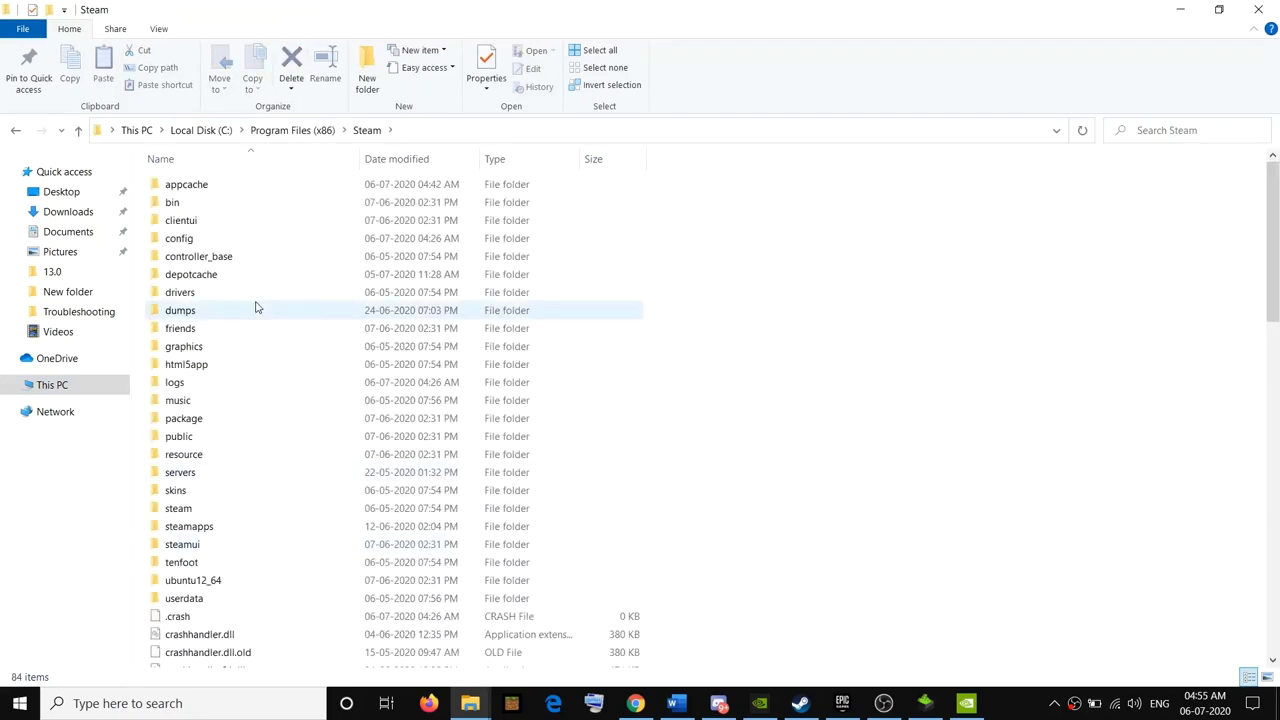
pyautogui.click(209, 534)
pyautogui.doubleClick(209, 534)
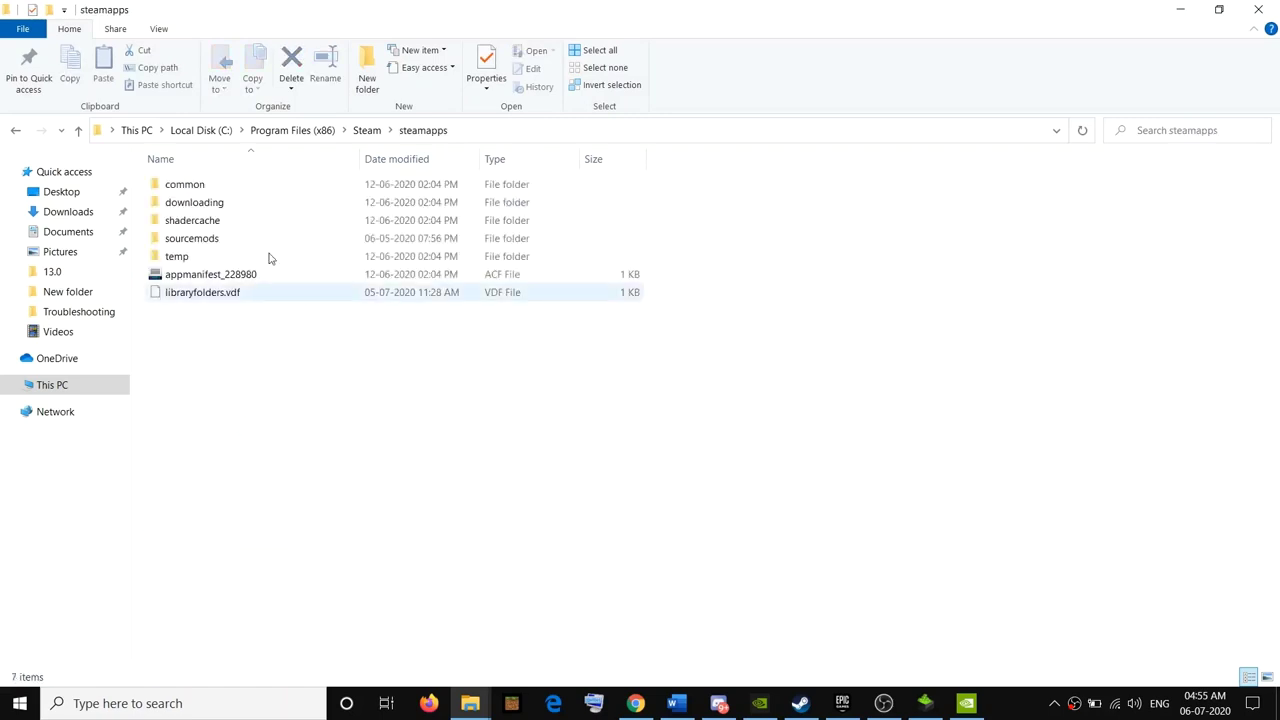
pyautogui.doubleClick(214, 189)
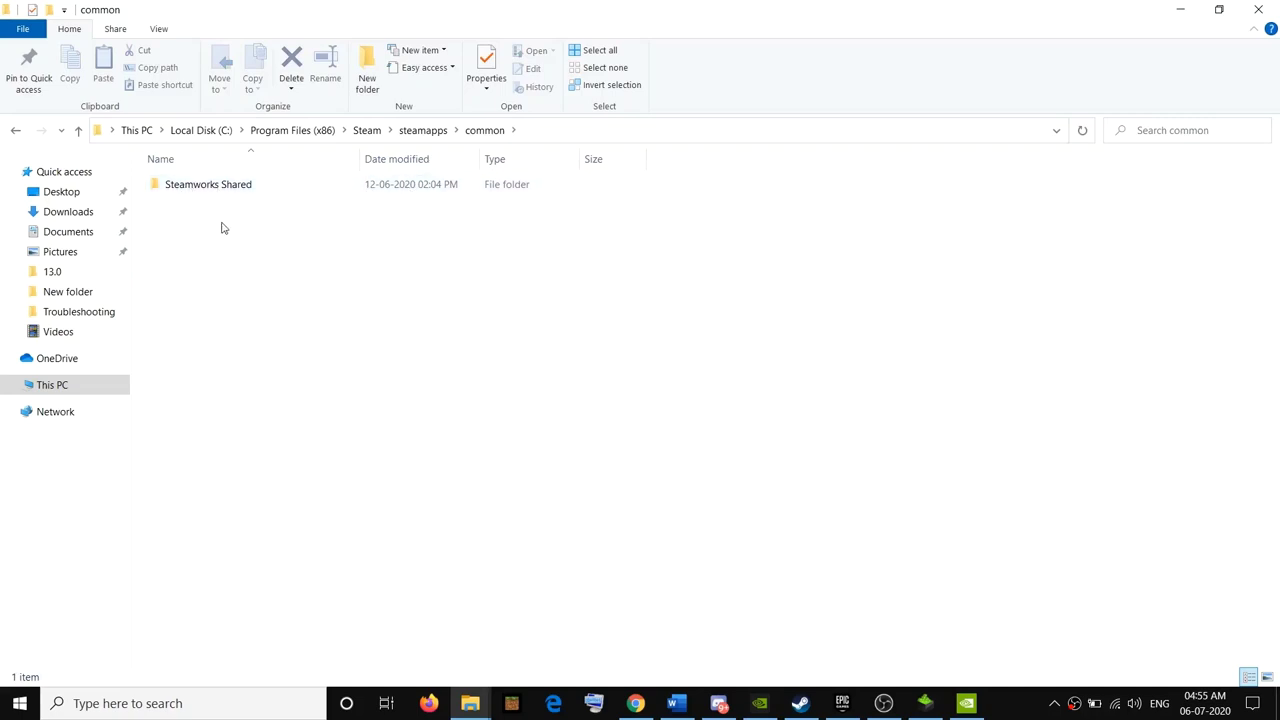
# Open the game's installation folder at D:\SteamLibrary\steamapps\common\Detroit Become Human Demo
pyautogui.click(52, 385)
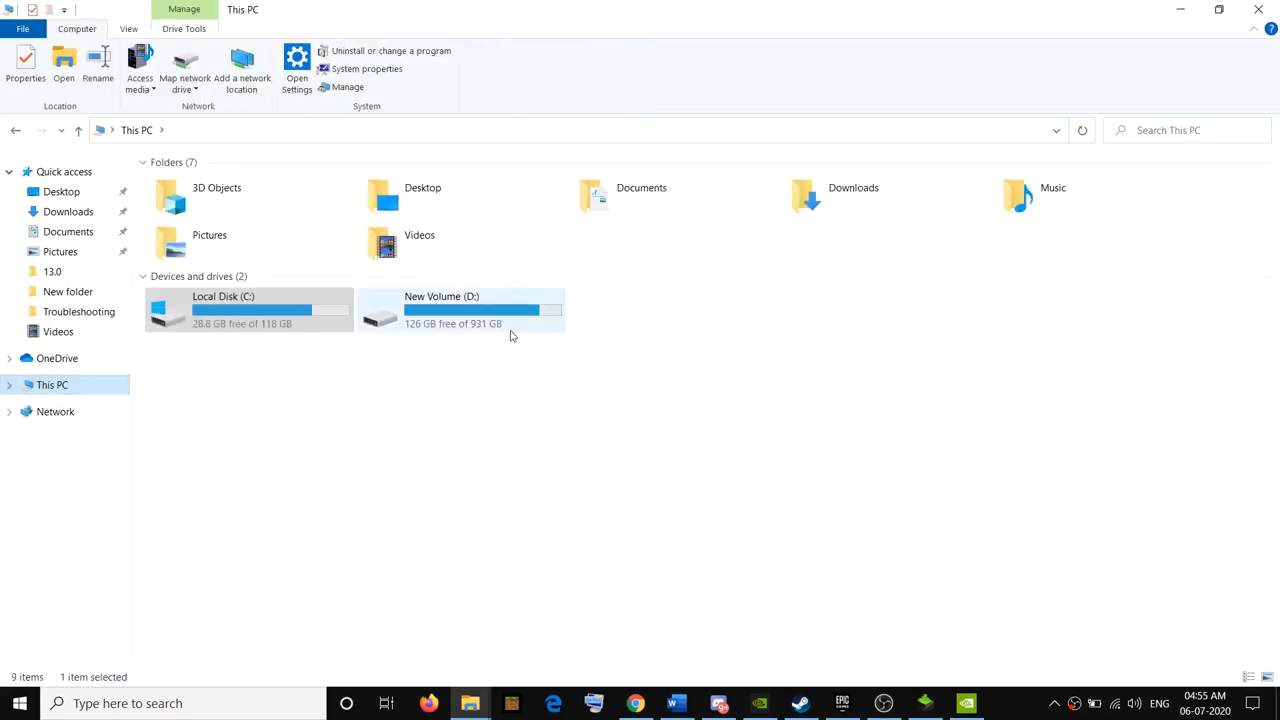
pyautogui.doubleClick(477, 331)
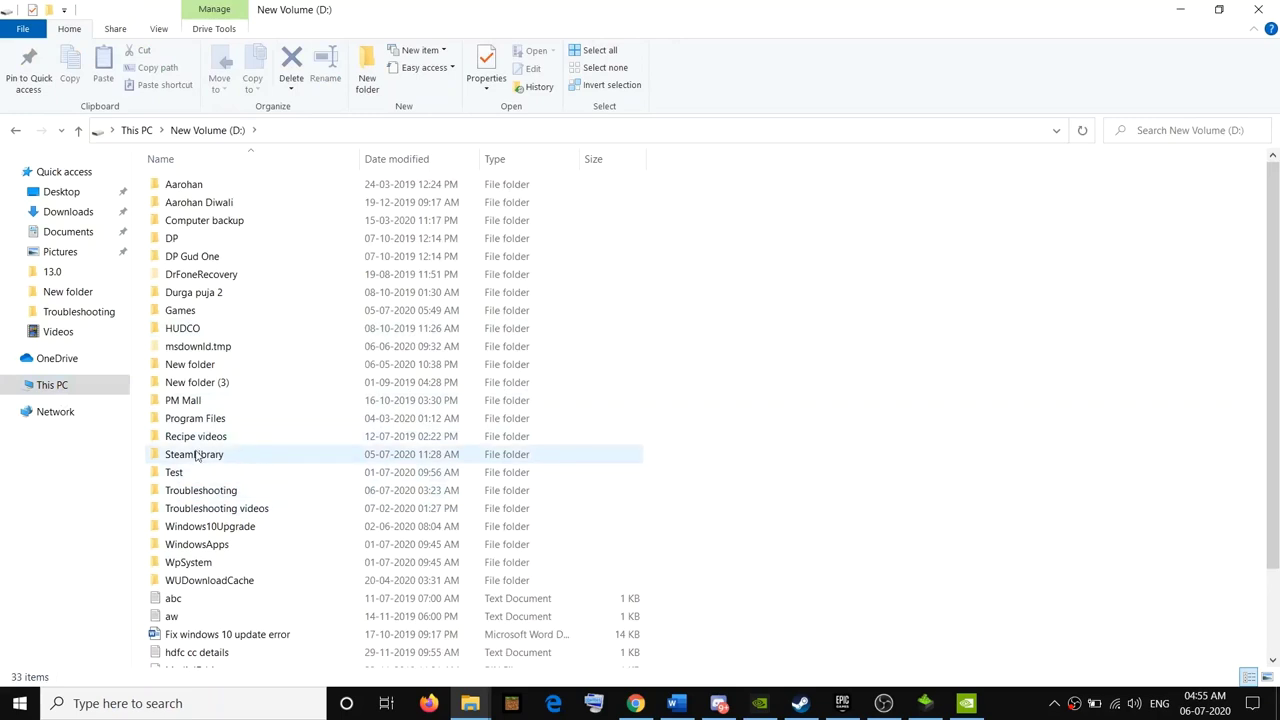
pyautogui.doubleClick(190, 455)
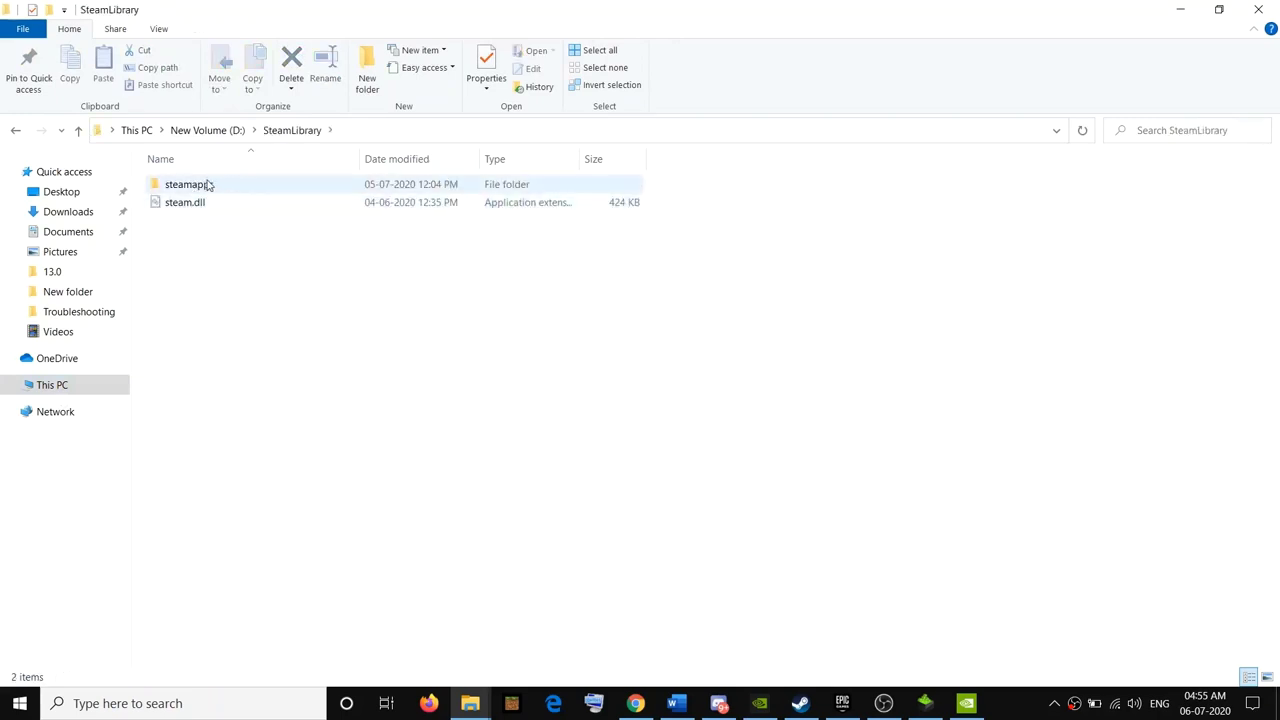
pyautogui.doubleClick(214, 190)
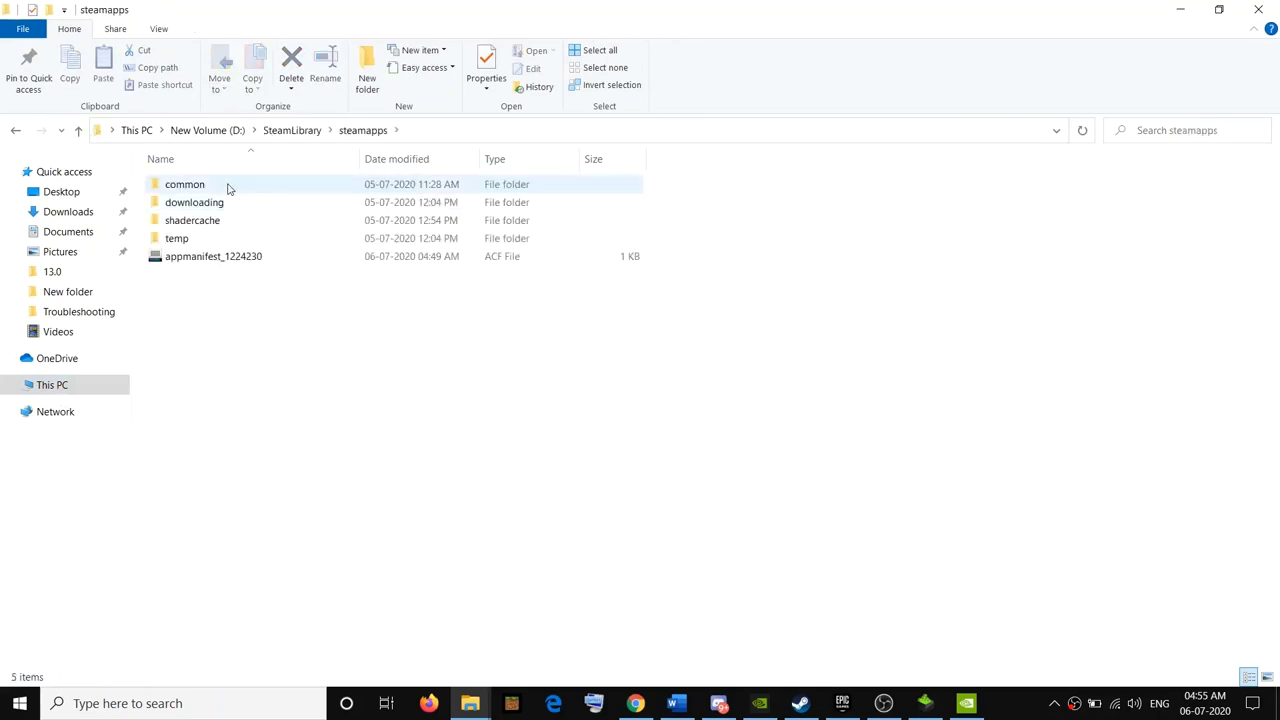
pyautogui.doubleClick(211, 190)
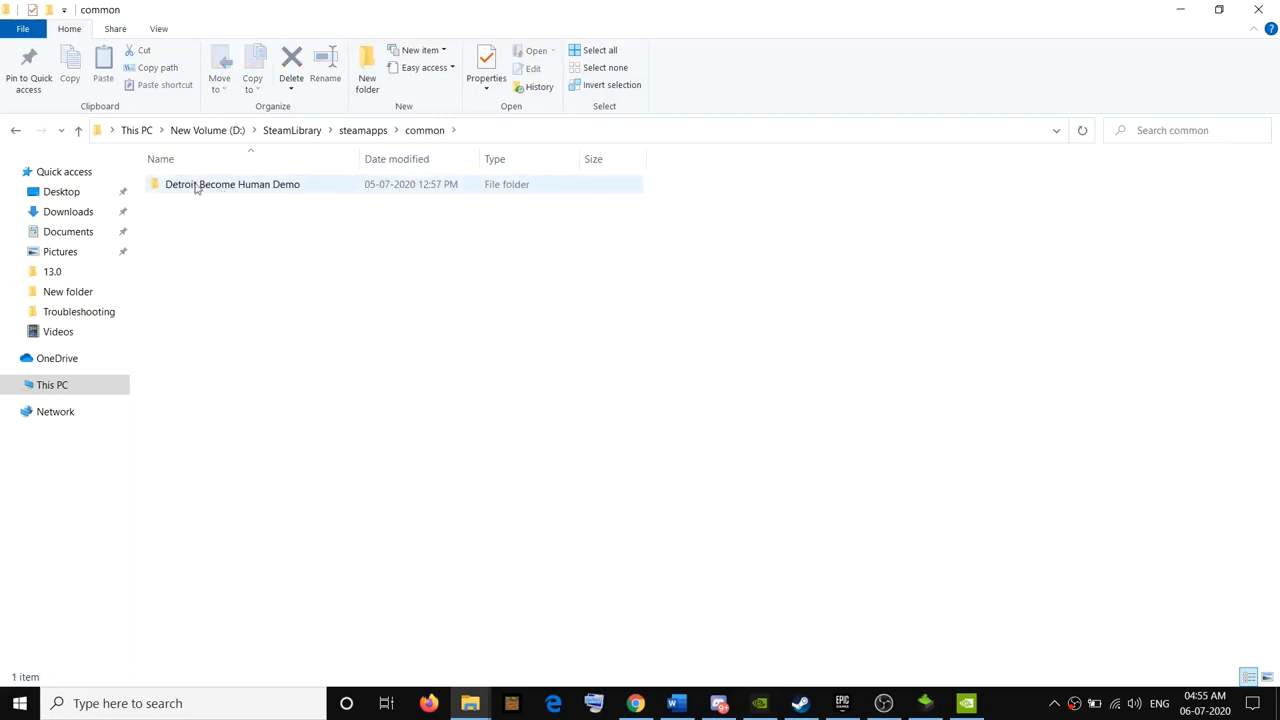
pyautogui.doubleClick(240, 190)
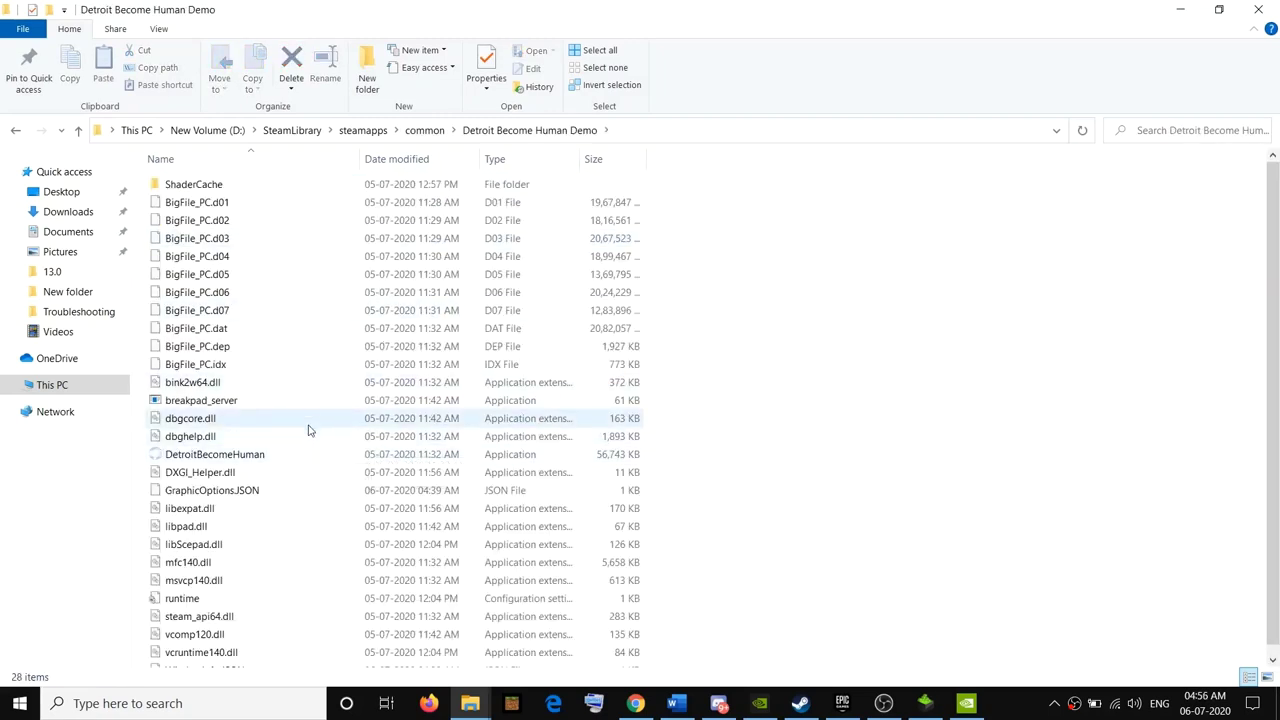
# Open the DetroitBecomeHuman application's compatibility properties and enable Run this program as an administrator
pyautogui.scroll(-1, 308, 430)
pyautogui.click(231, 443)
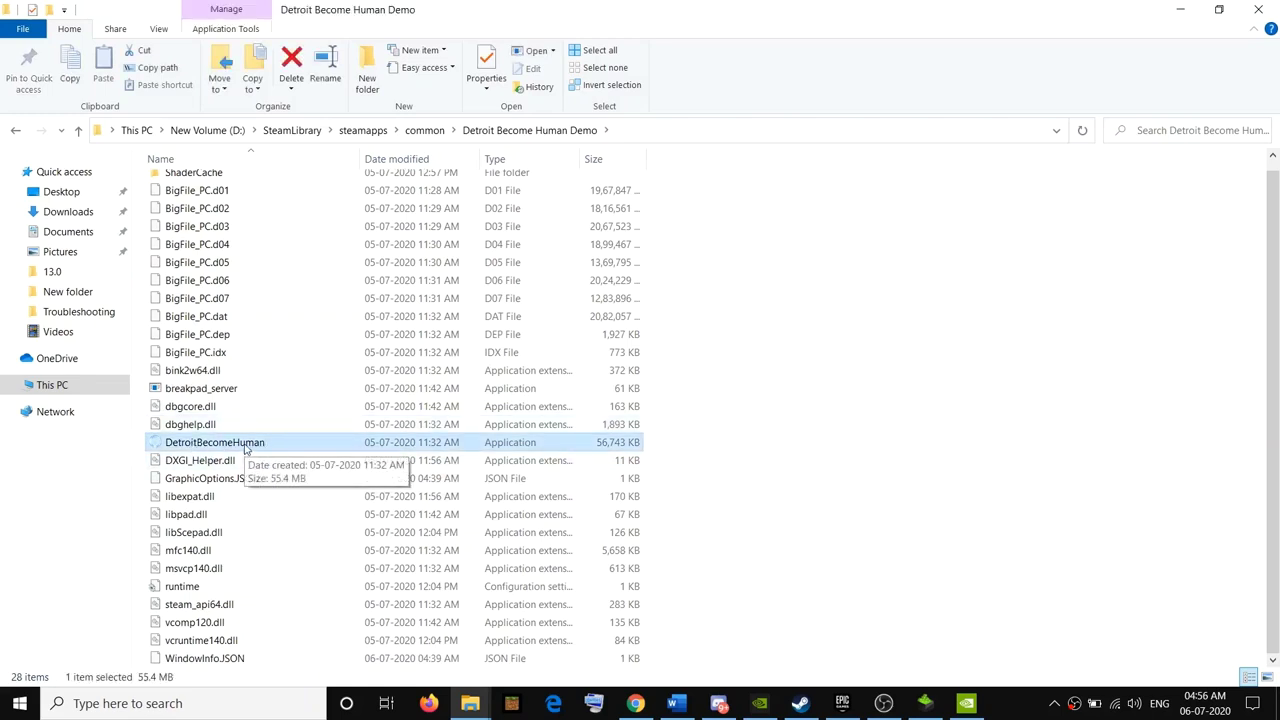
pyautogui.rightClick(244, 443)
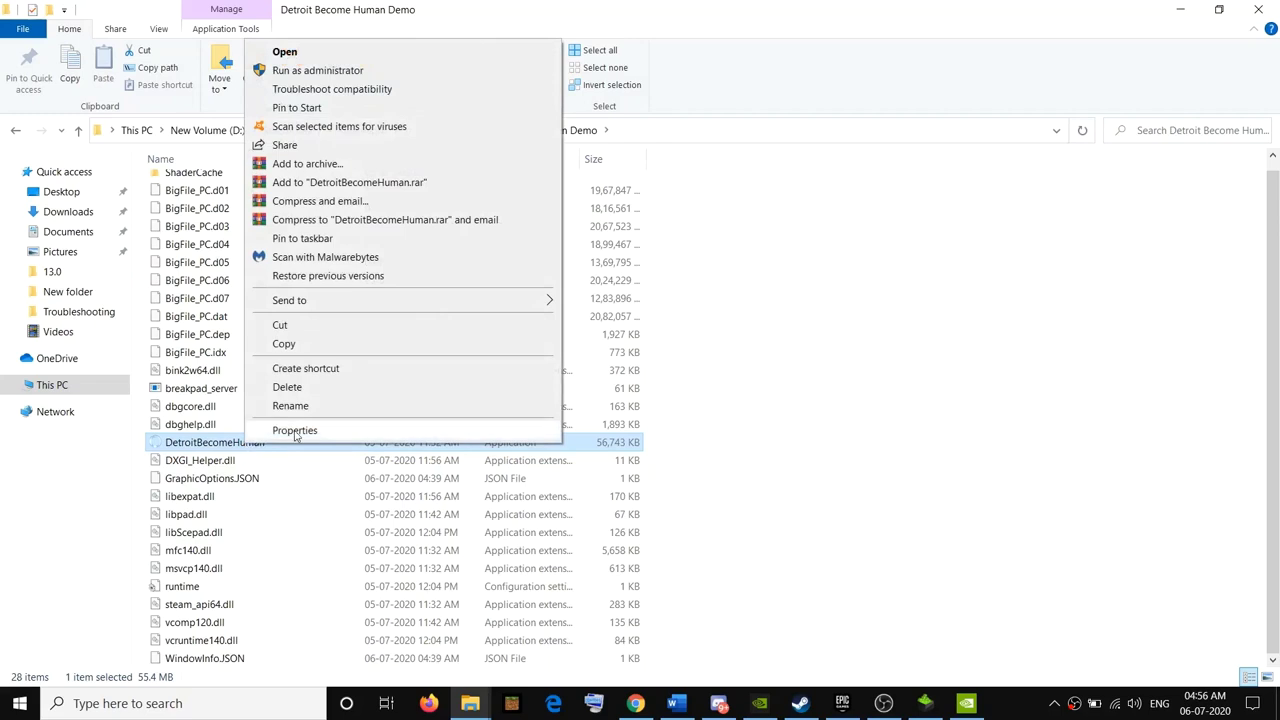
pyautogui.click(292, 429)
pyautogui.moveTo(453, 266); pyautogui.dragTo(502, 106)
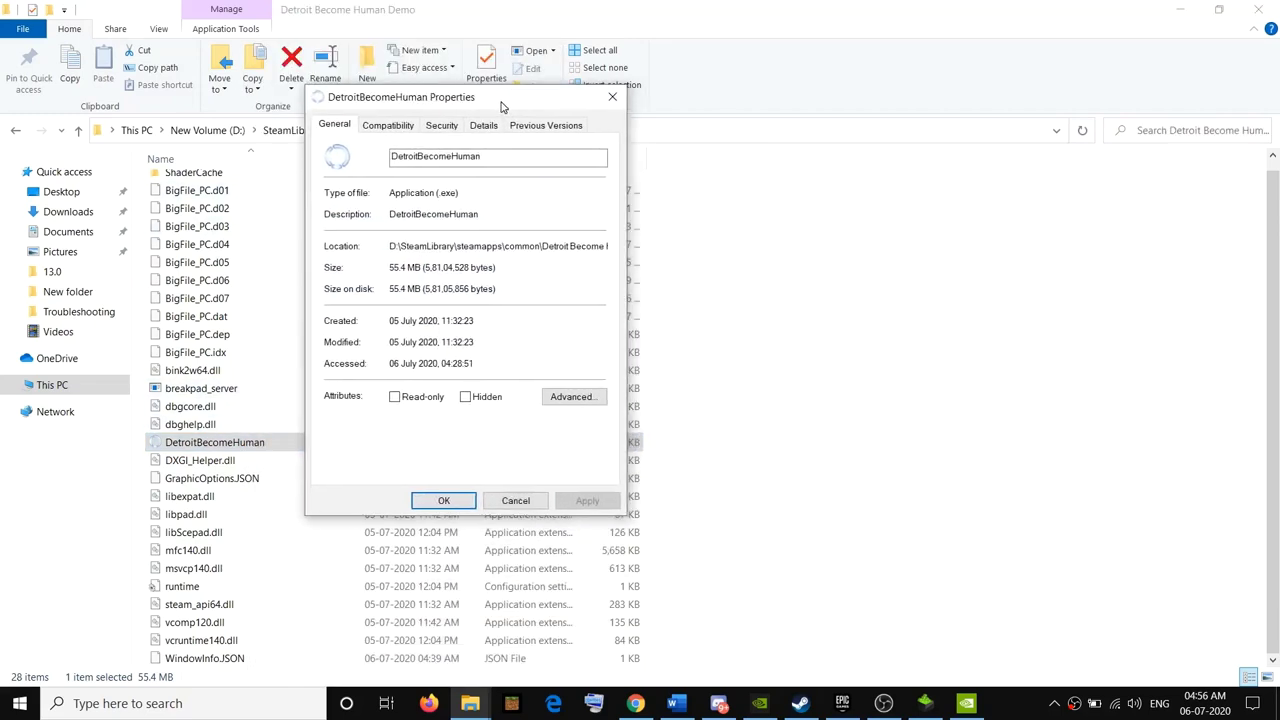
pyautogui.click(395, 128)
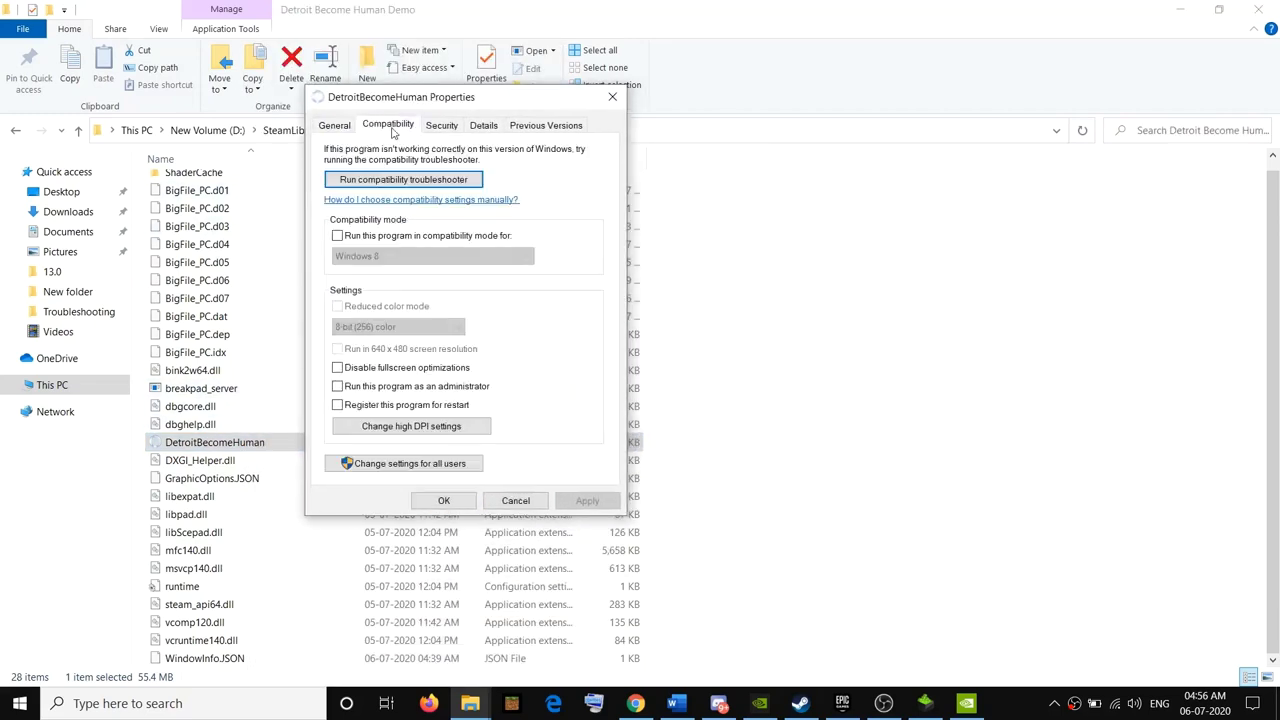
pyautogui.click(341, 389)
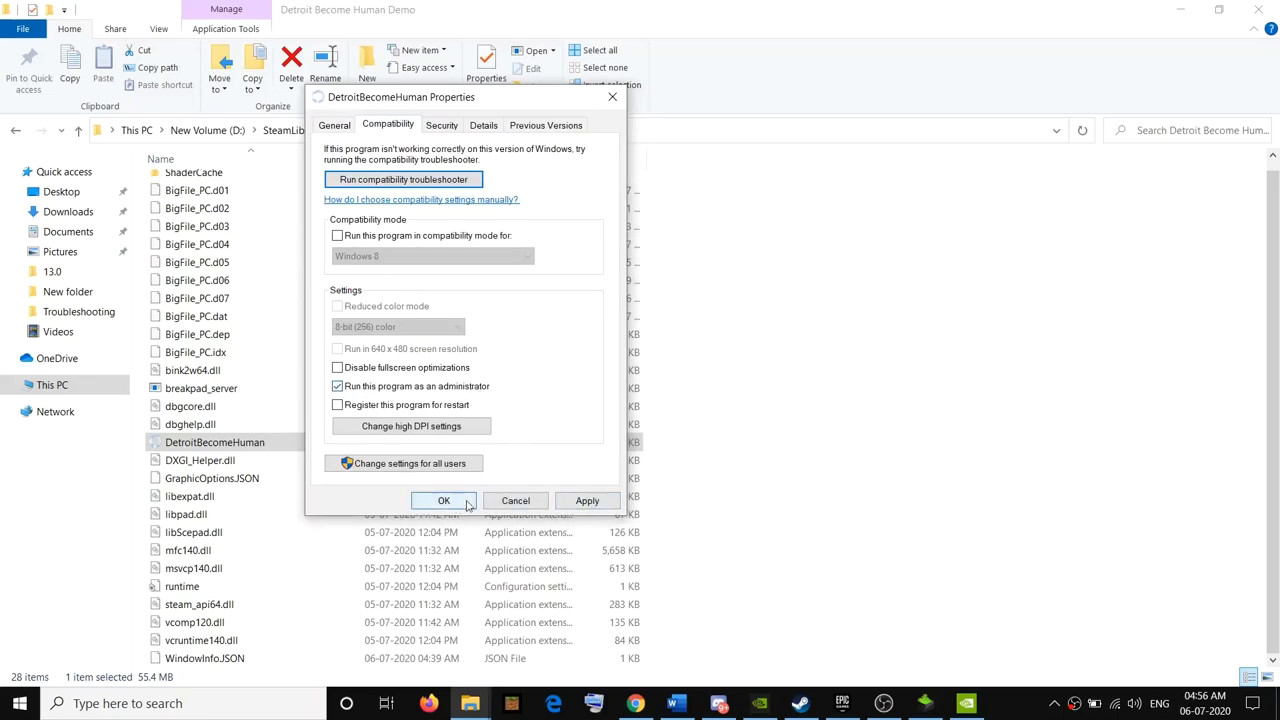
# Switch to the Word checklist, review item 3 on administrator mode and Error LS-0013, and minimize the document
pyautogui.click(677, 703)
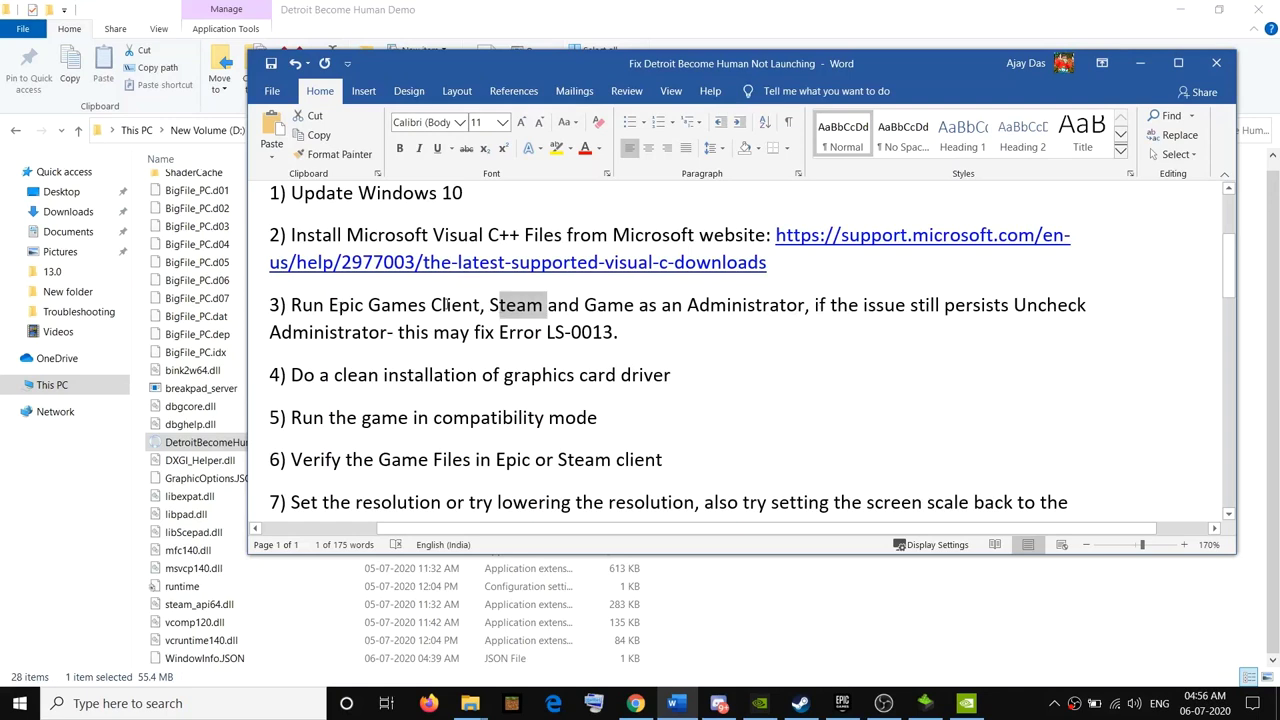
pyautogui.moveTo(330, 305); pyautogui.dragTo(806, 305)
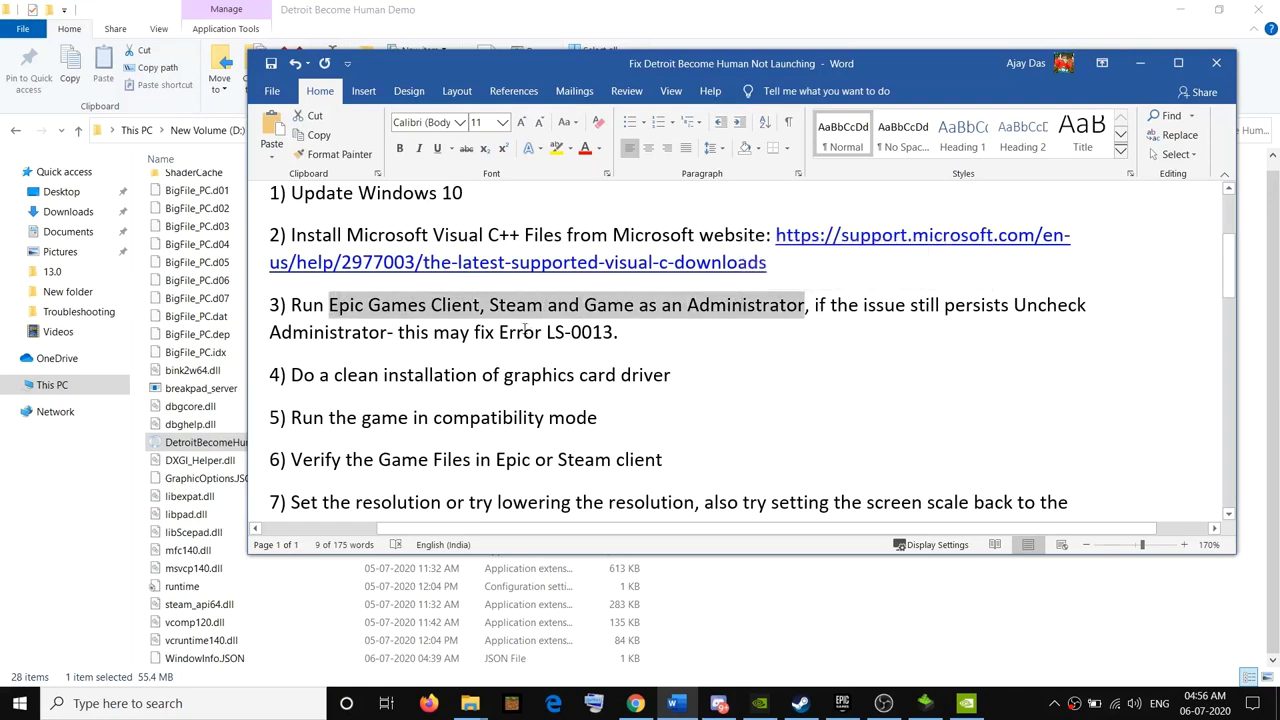
pyautogui.moveTo(500, 332); pyautogui.dragTo(601, 332)
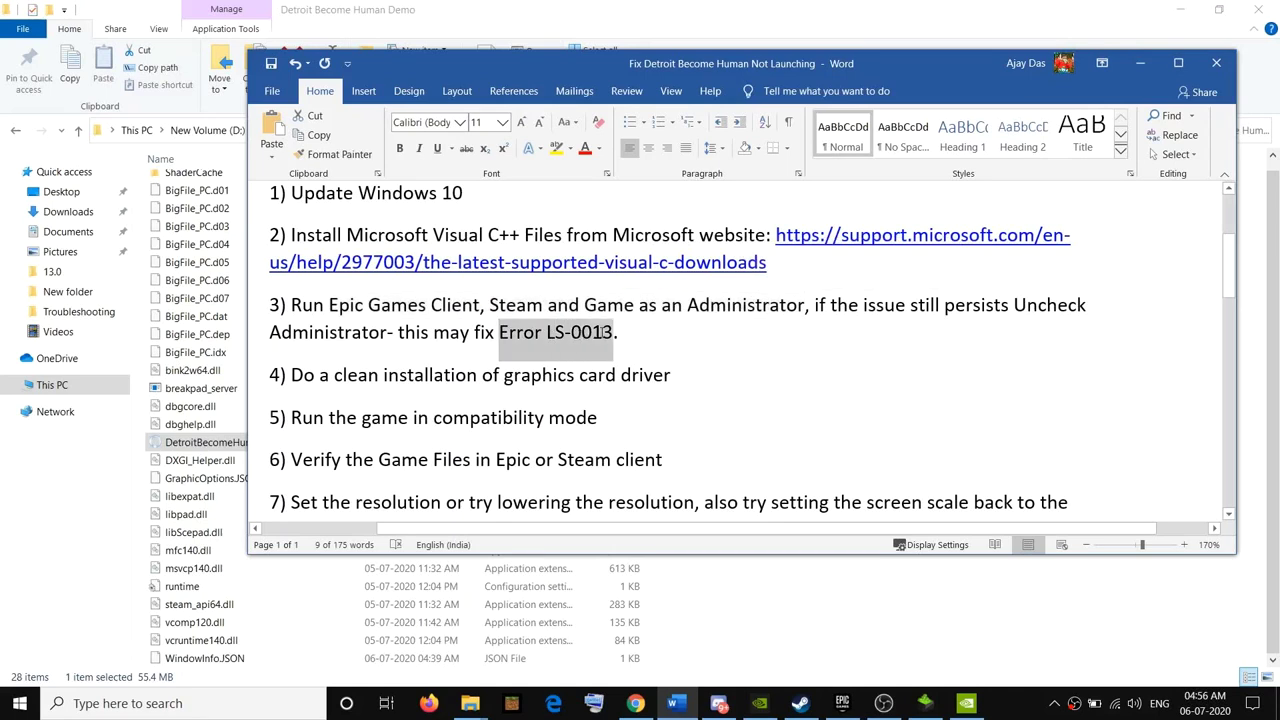
pyautogui.click(617, 335)
pyautogui.moveTo(617, 332); pyautogui.dragTo(500, 332)
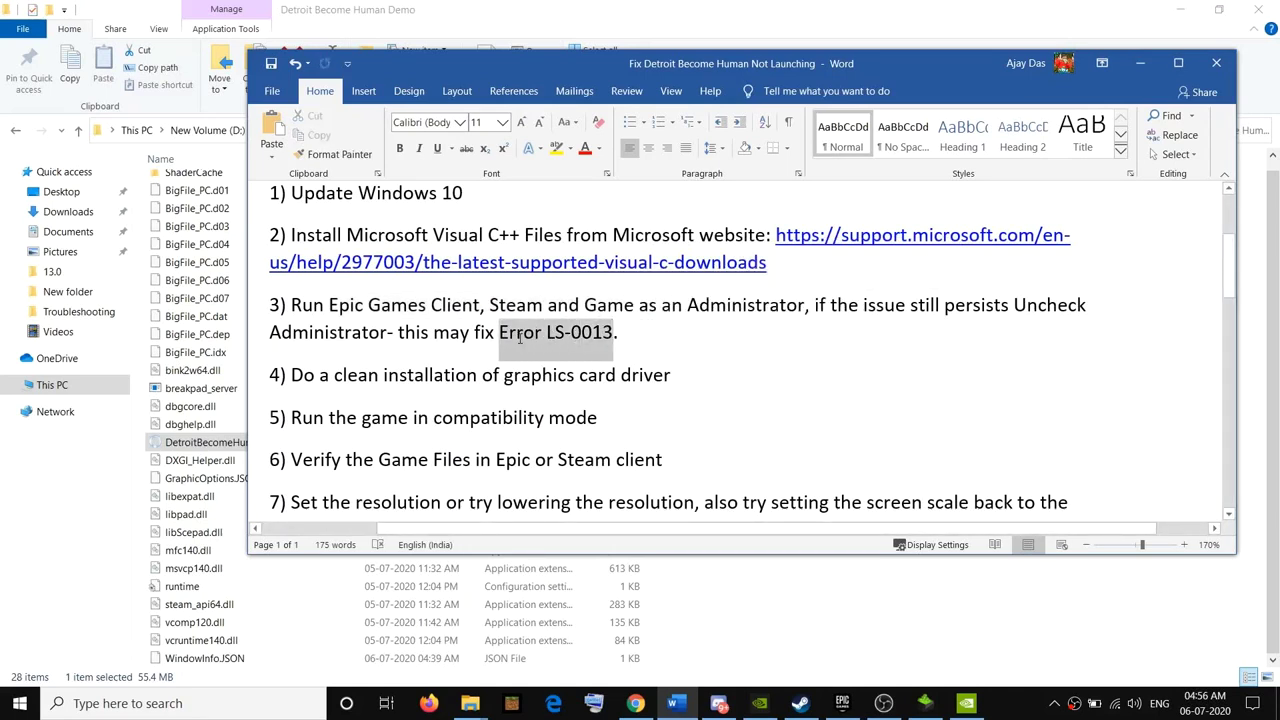
pyautogui.moveTo(368, 305); pyautogui.dragTo(779, 307)
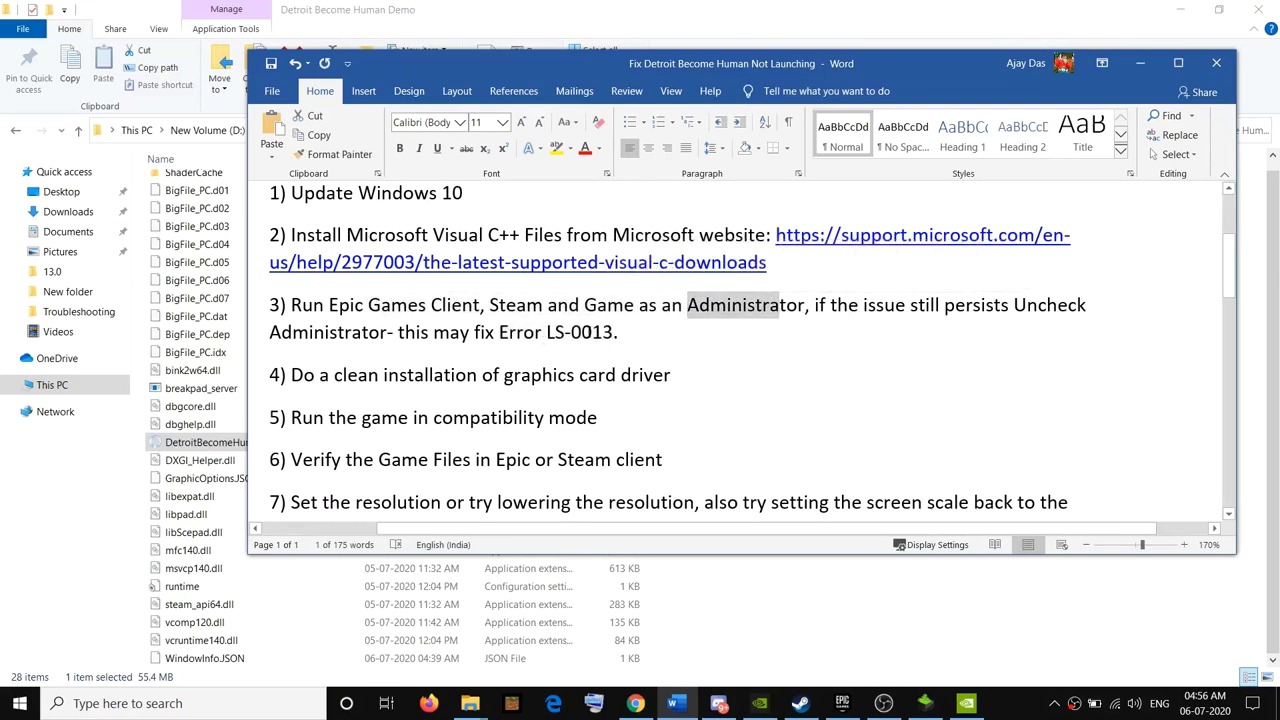
pyautogui.moveTo(499, 333); pyautogui.dragTo(592, 333)
pyautogui.moveTo(1014, 306); pyautogui.dragTo(382, 333)
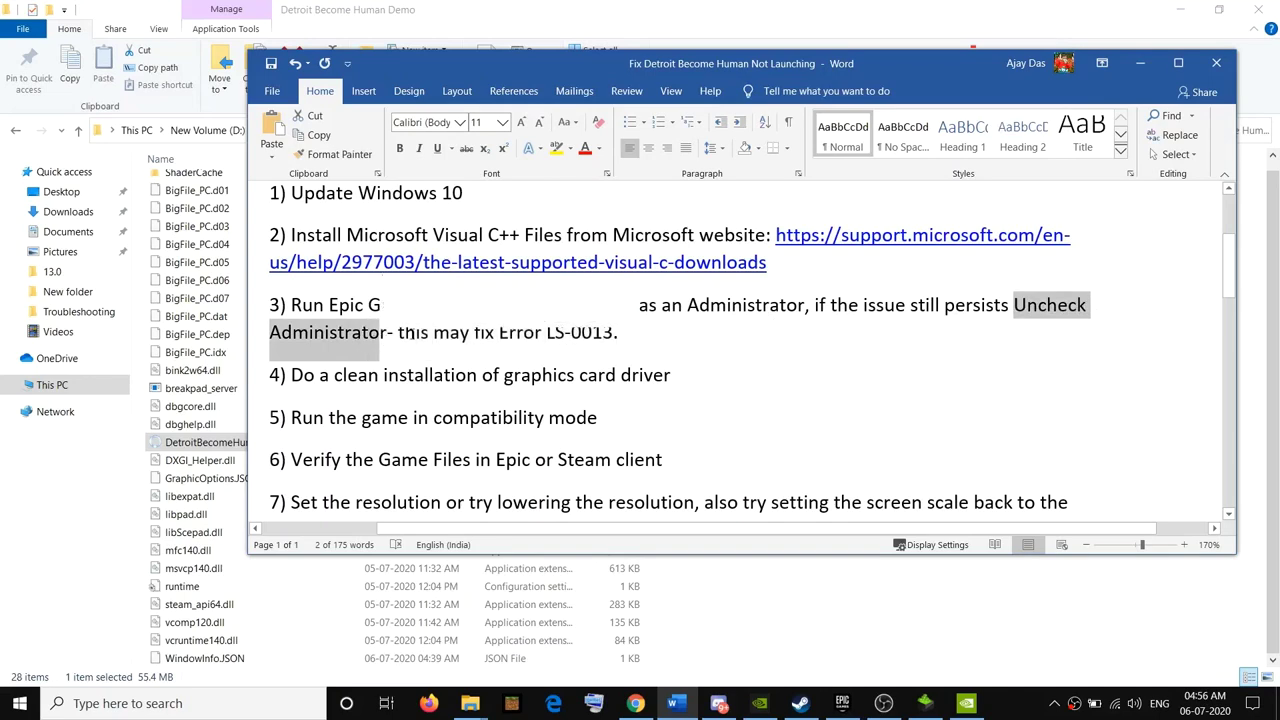
pyautogui.click(1139, 63)
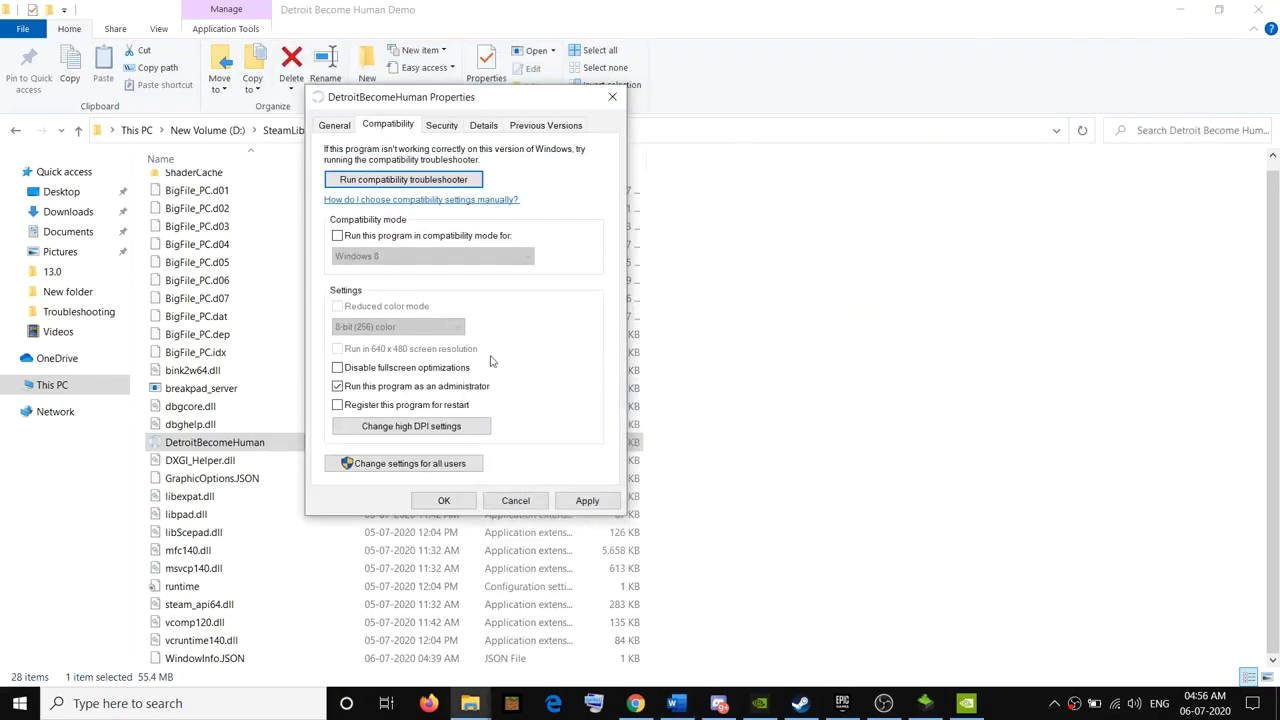
# Disable Run this program as an administrator for DetroitBecomeHuman and recheck the LS-0013 error code in the Word checklist
pyautogui.click(338, 387)
pyautogui.click(675, 703)
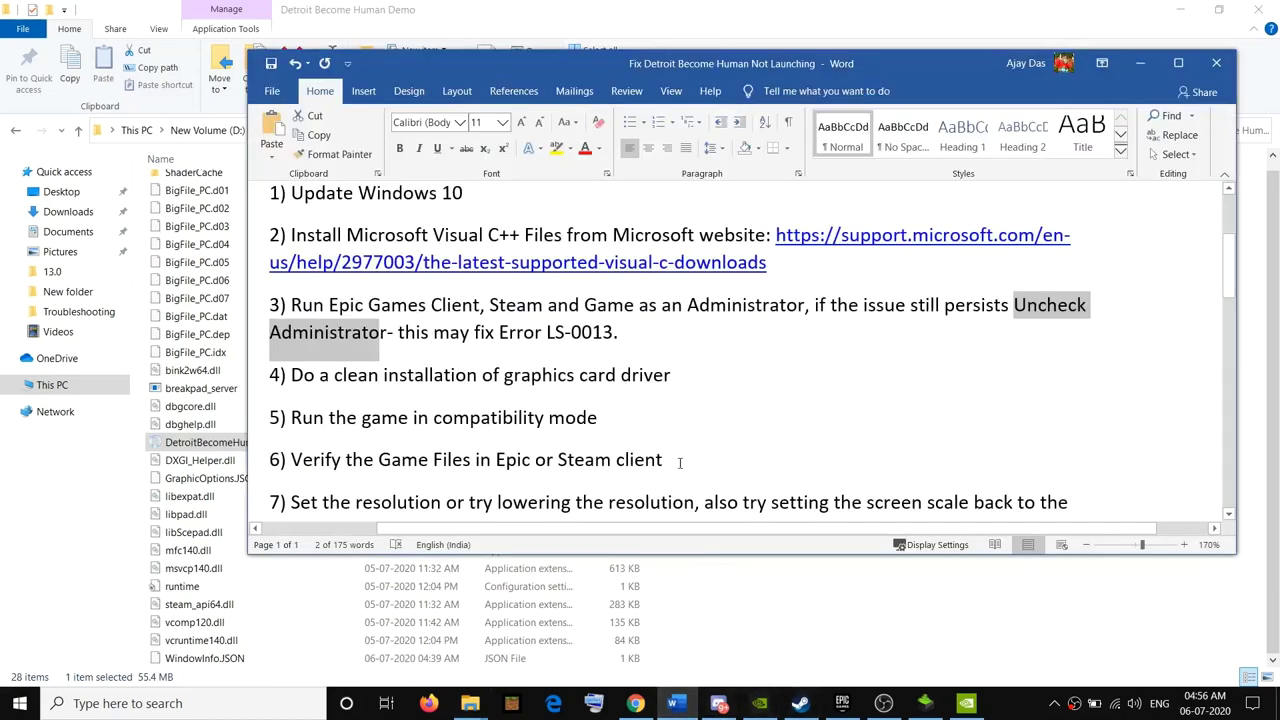
pyautogui.moveTo(546, 332); pyautogui.dragTo(614, 333)
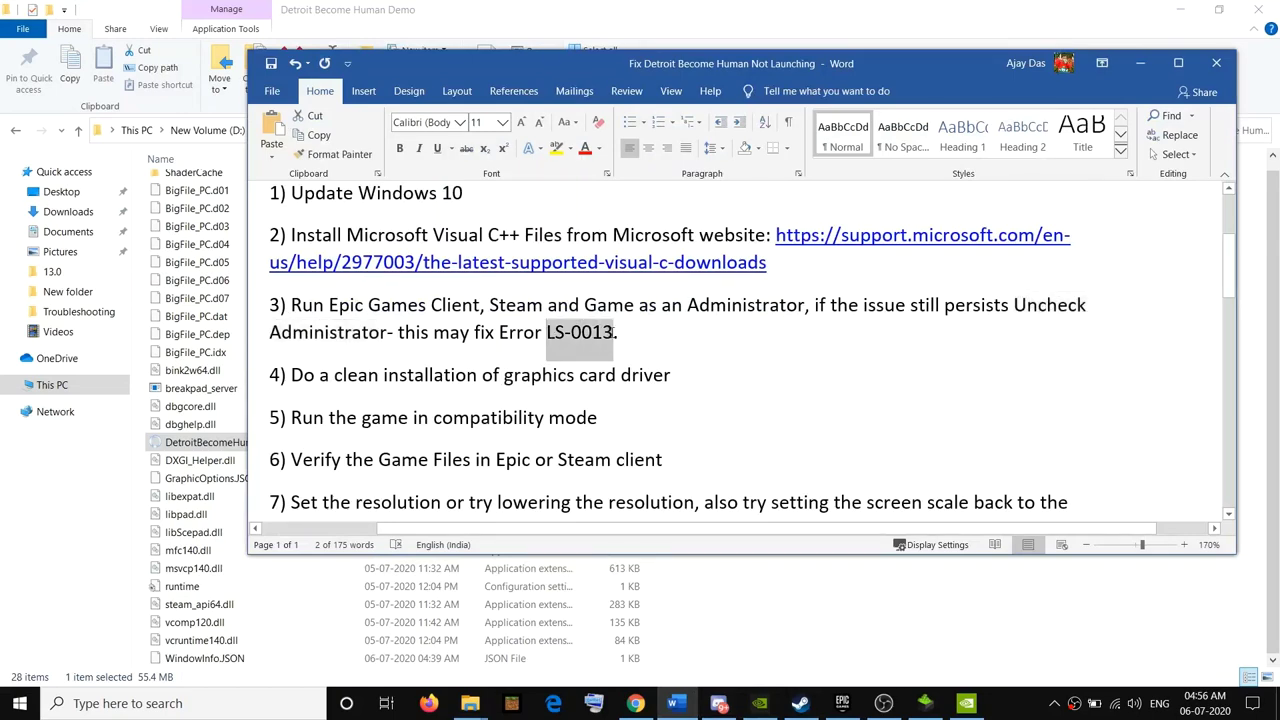
pyautogui.click(1140, 63)
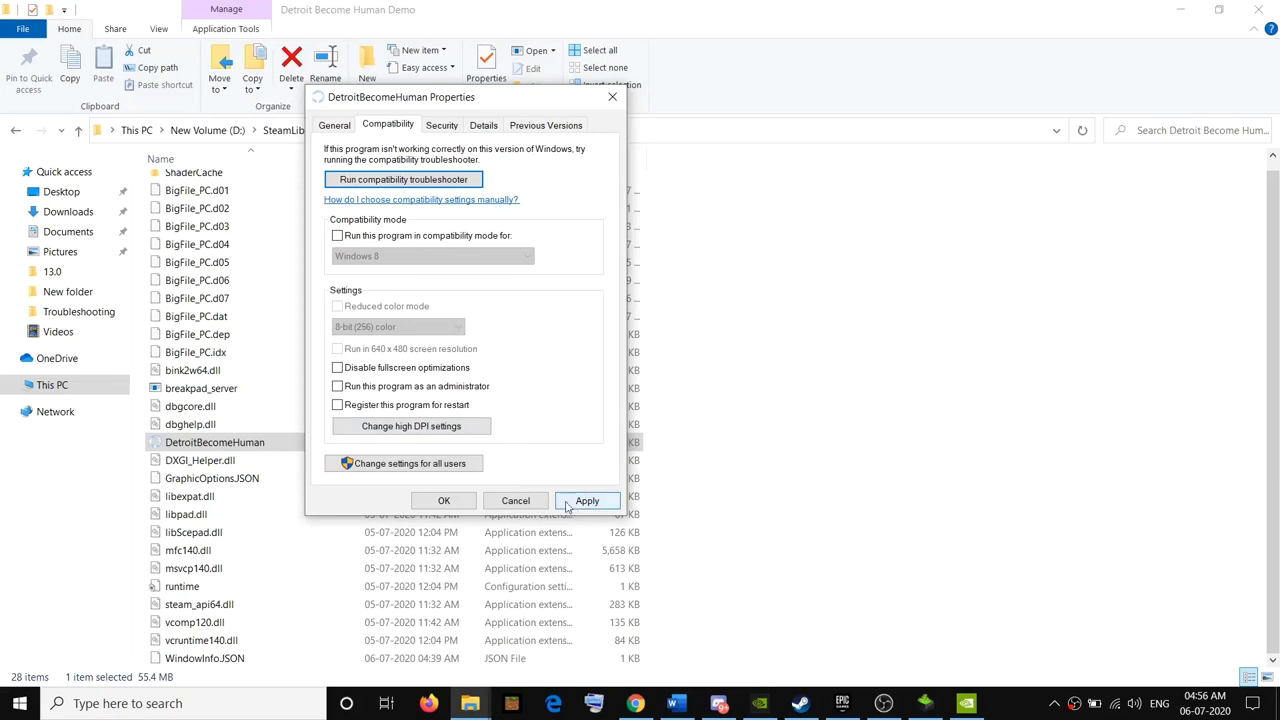